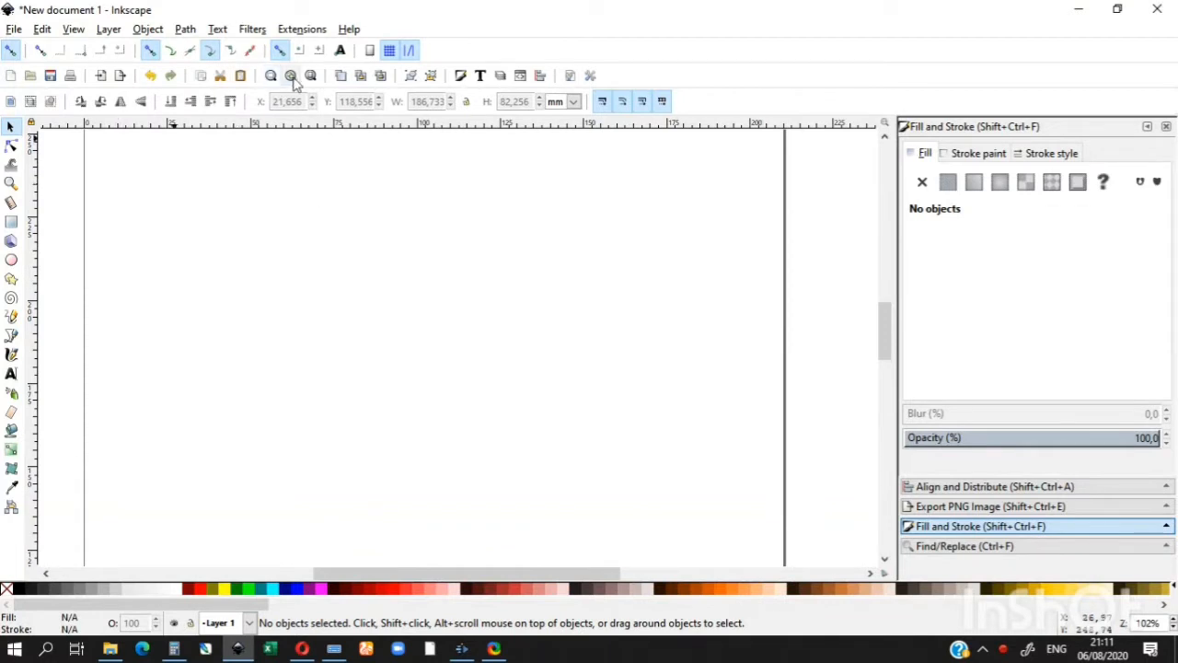
Turn off the page border in the document properties.
click(310, 76)
click(11, 30)
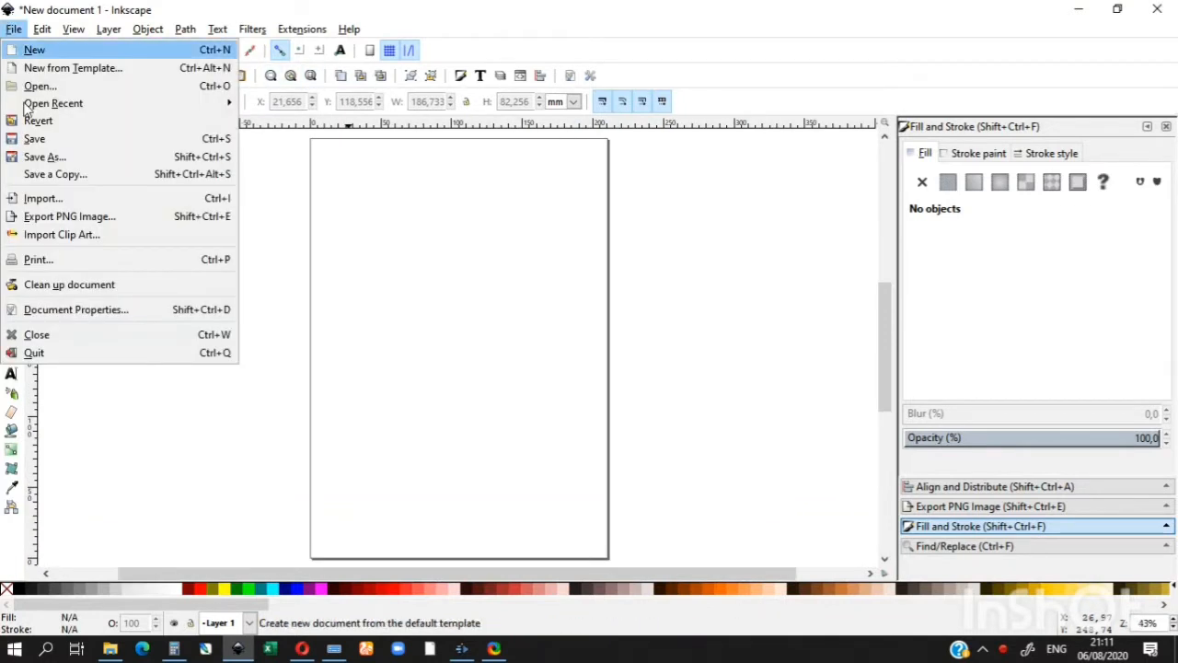
click(99, 315)
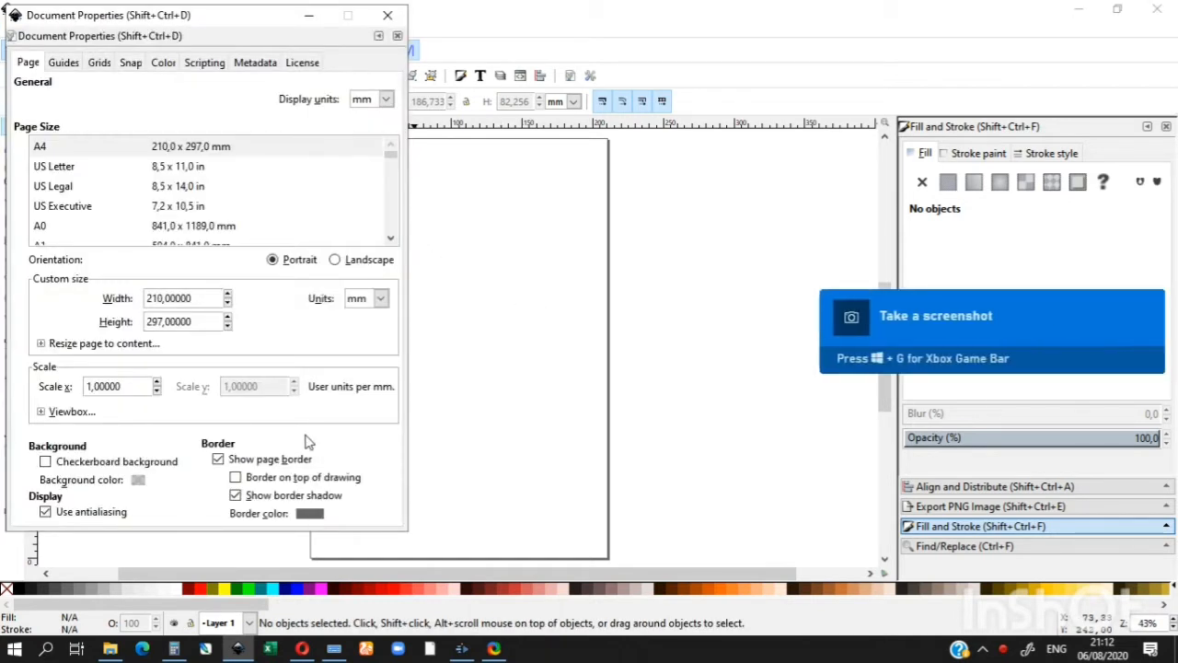
click(218, 460)
click(218, 460)
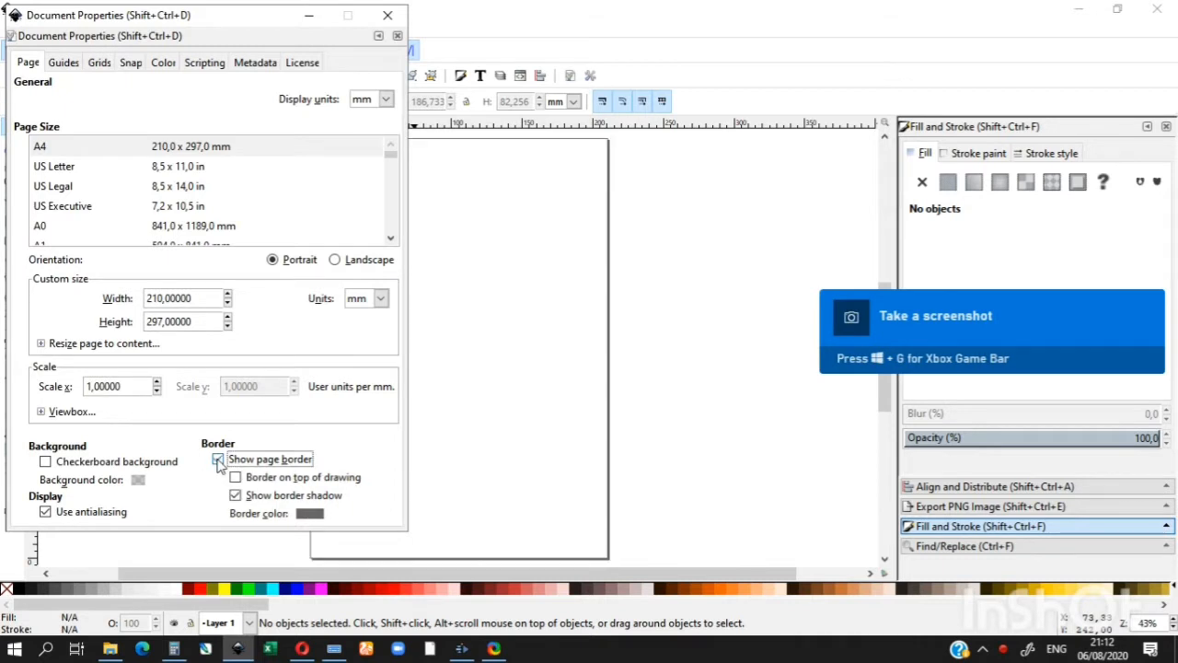
click(218, 461)
click(388, 15)
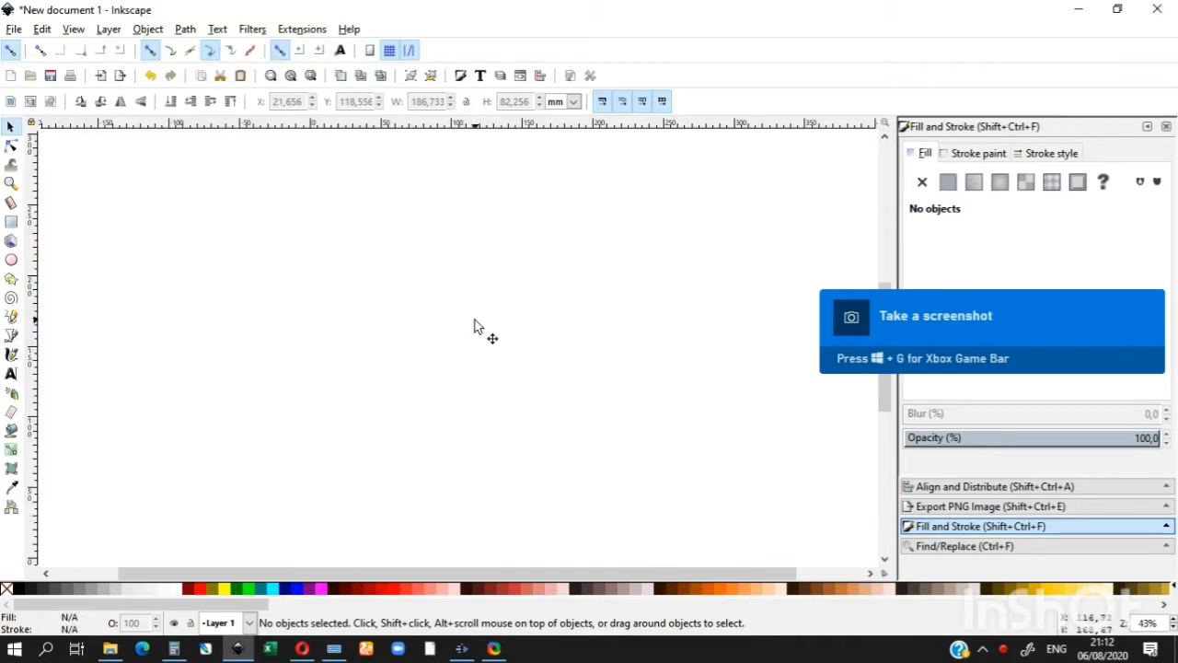
Draw a long, thin closed wavy shape with tapered ends and a narrow waist across the upper canvas using the Bezier pen.
click(11, 335)
click(198, 227)
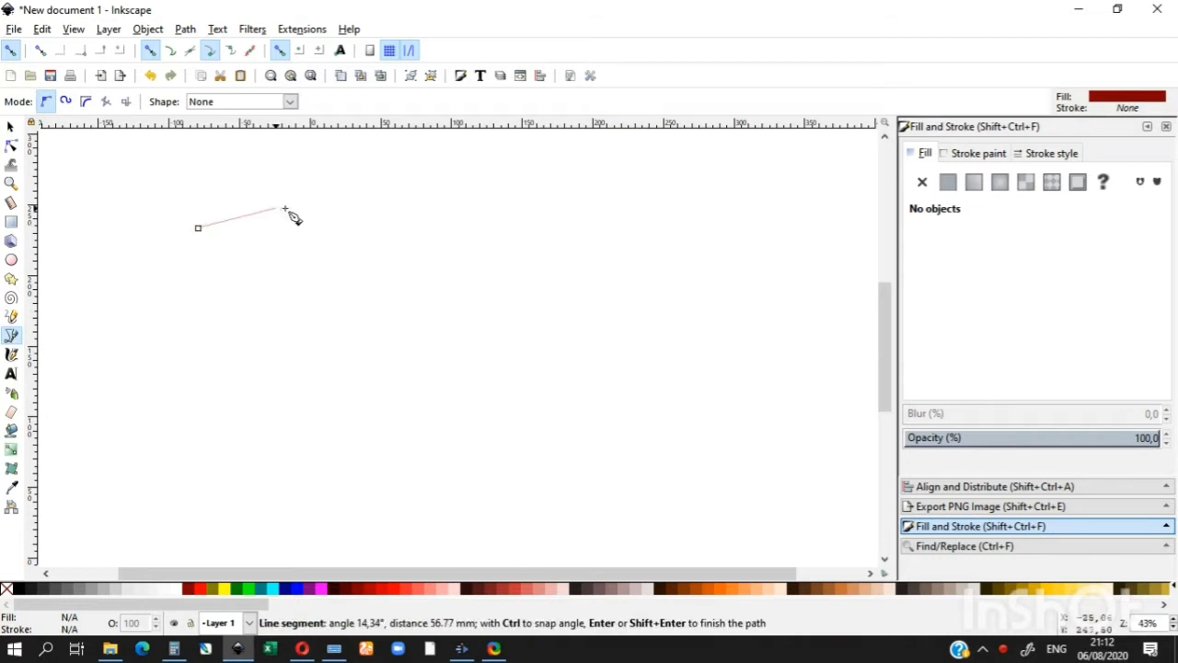
drag(276, 210, 374, 226)
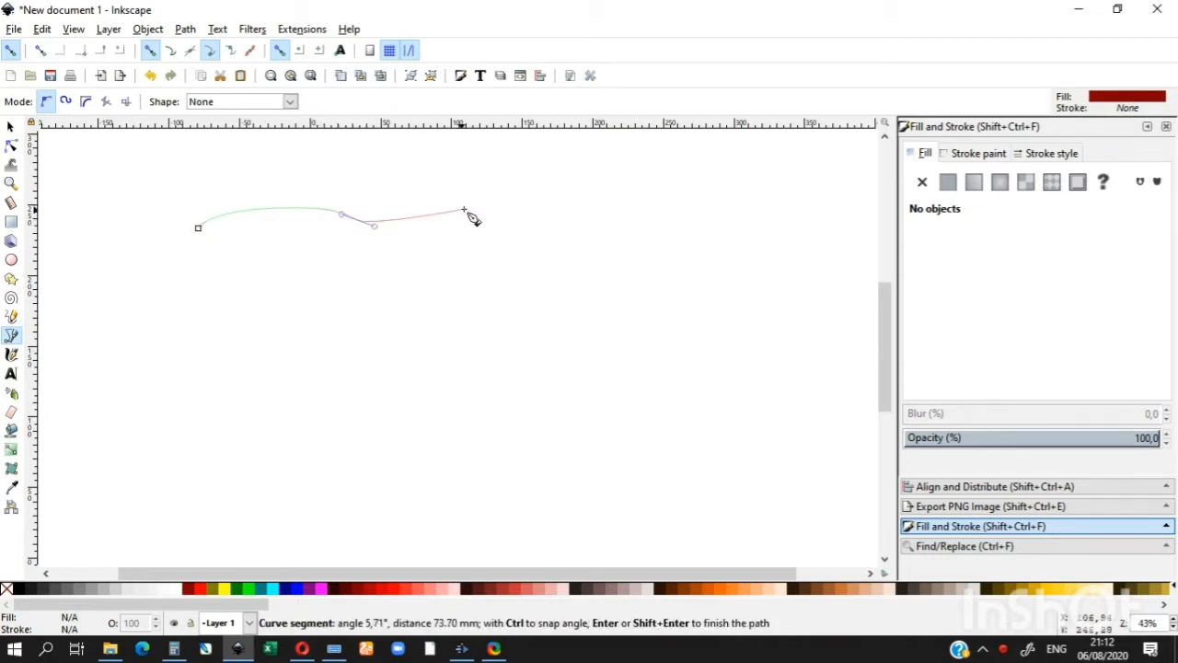
drag(476, 202, 574, 218)
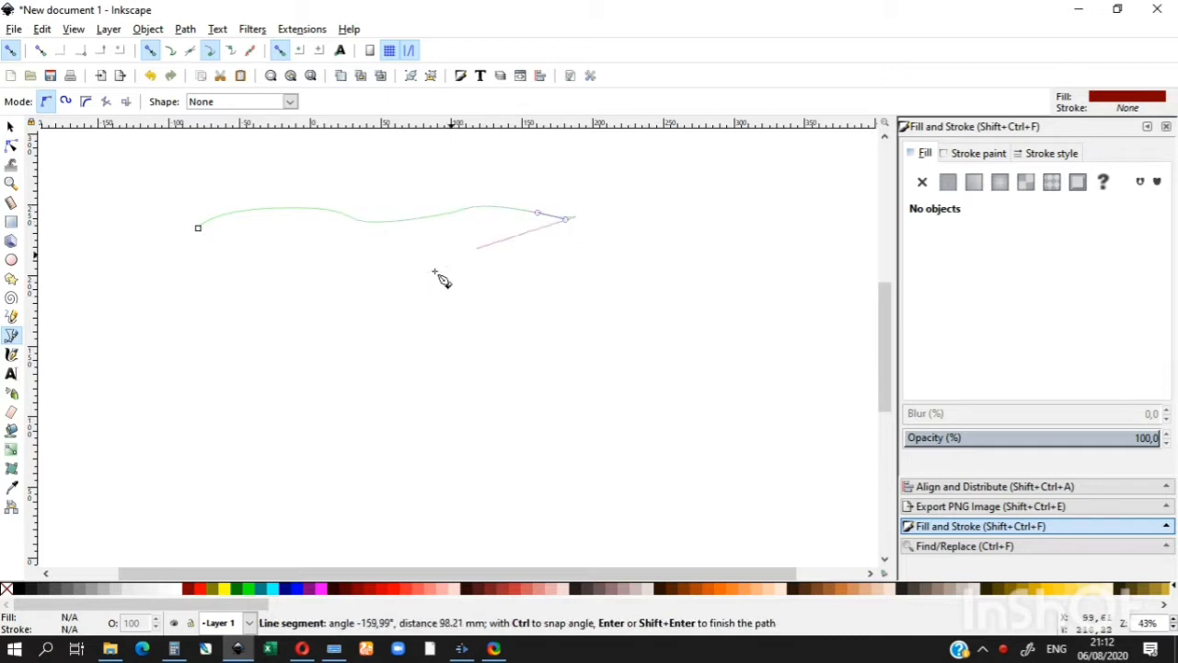
drag(505, 234, 483, 239)
drag(368, 227, 348, 224)
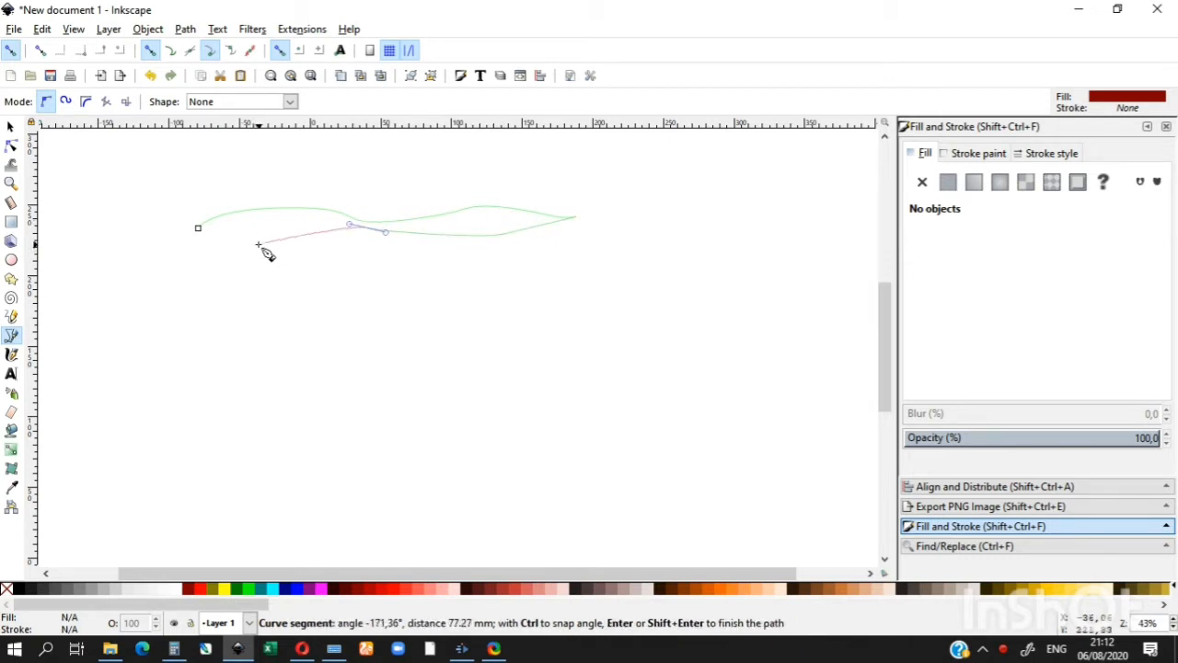
drag(253, 237, 224, 241)
click(199, 228)
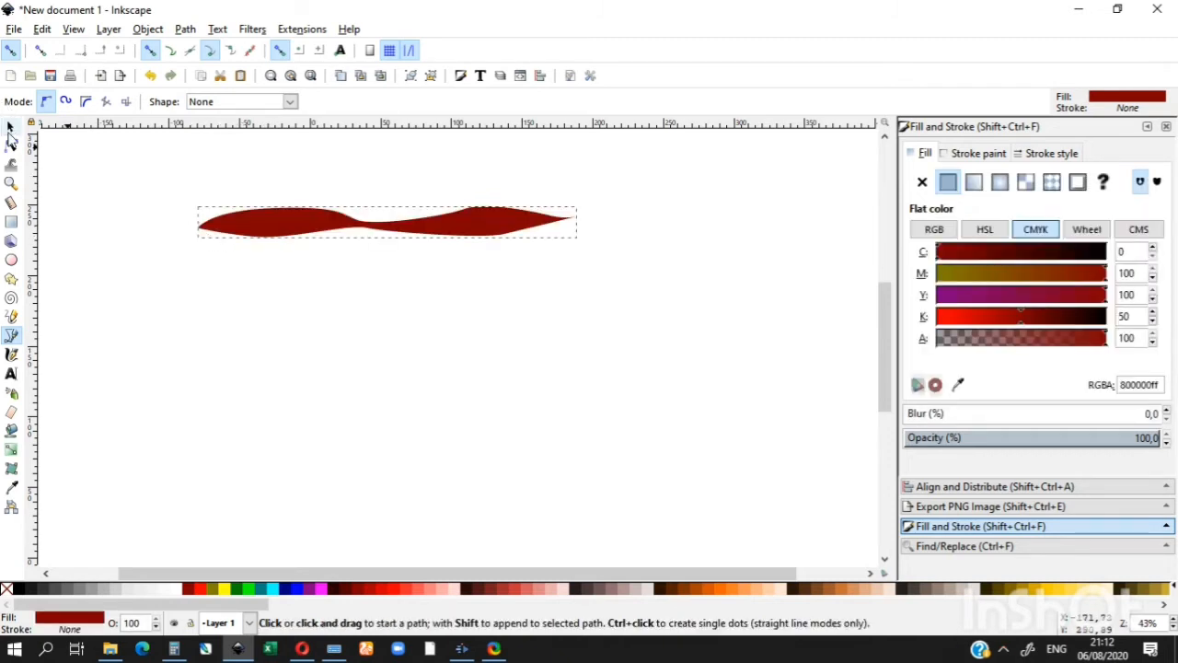
Reshape the upper edge of the dark red shape by adjusting its curve handles and nodes.
click(12, 128)
click(11, 145)
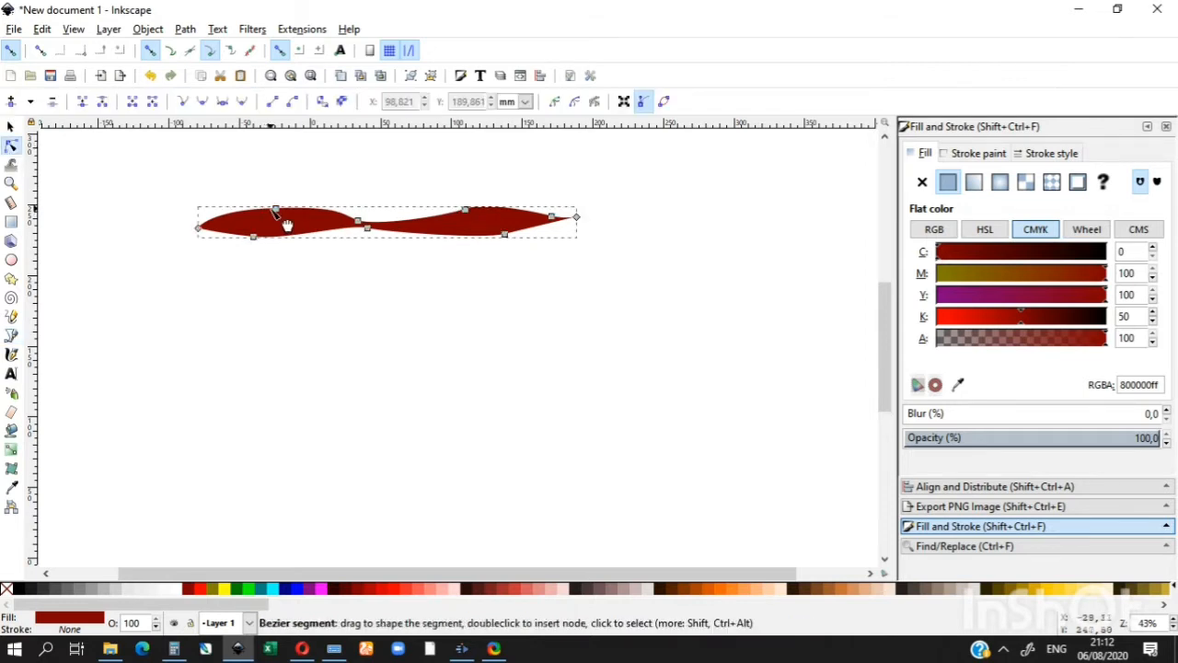
click(276, 211)
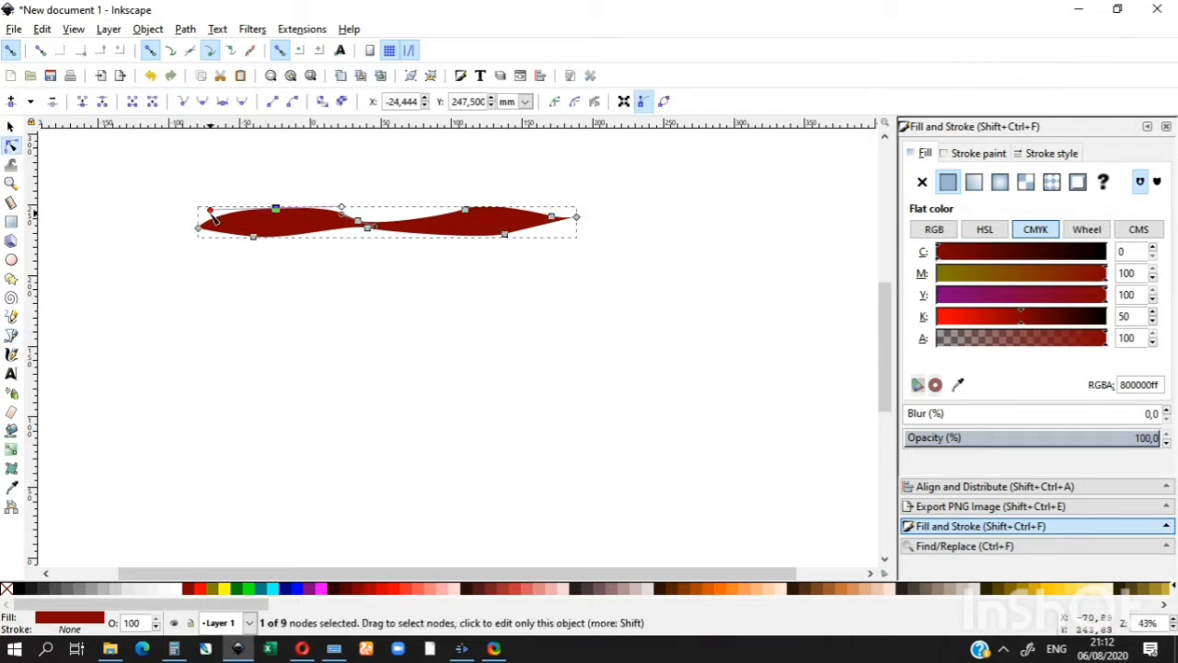
drag(210, 214, 241, 215)
drag(343, 218, 418, 210)
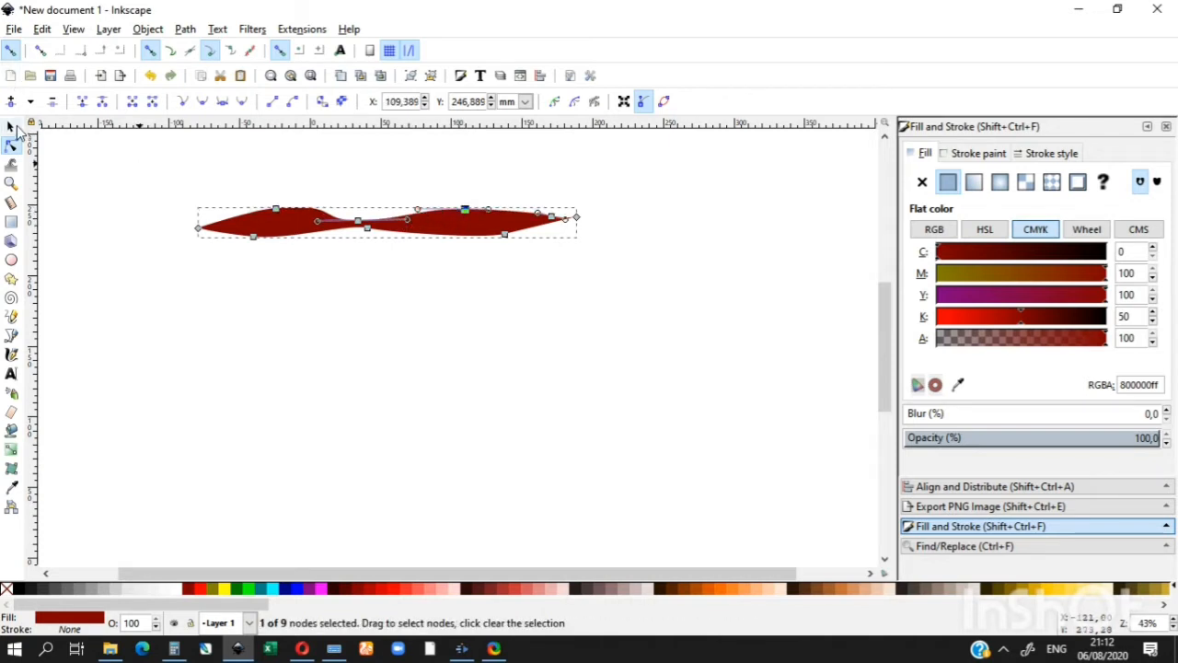
click(11, 127)
click(259, 361)
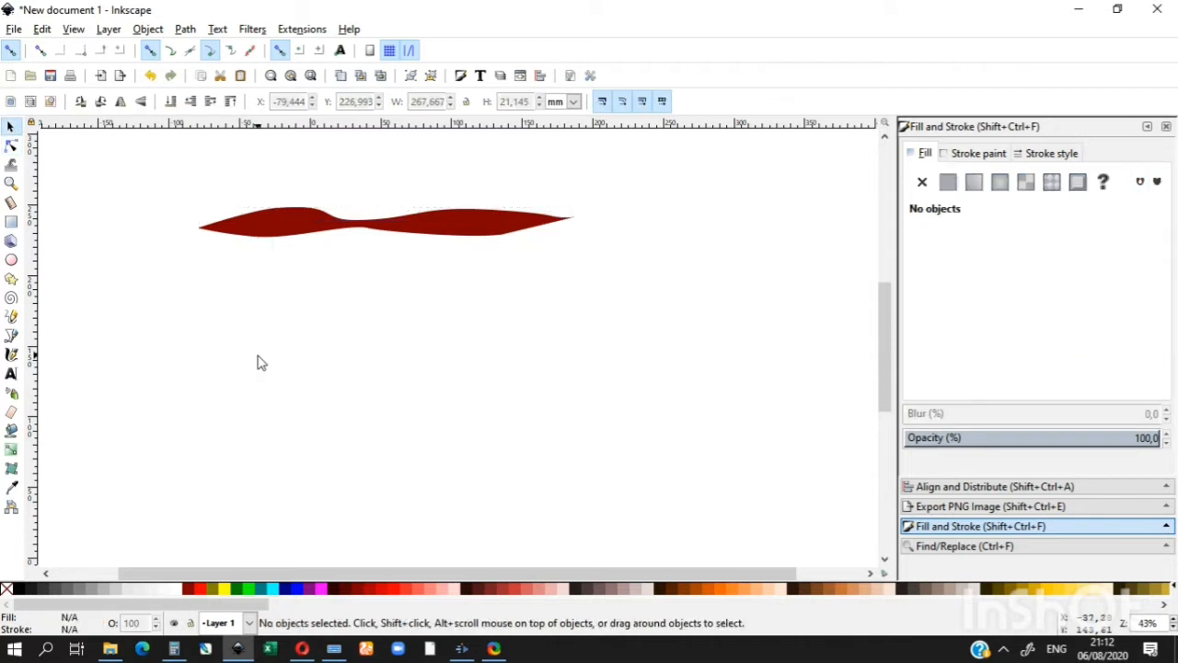
Flatten the dark red shape to about 17.5 mm high and move it toward the canvas's upper-left area.
click(425, 228)
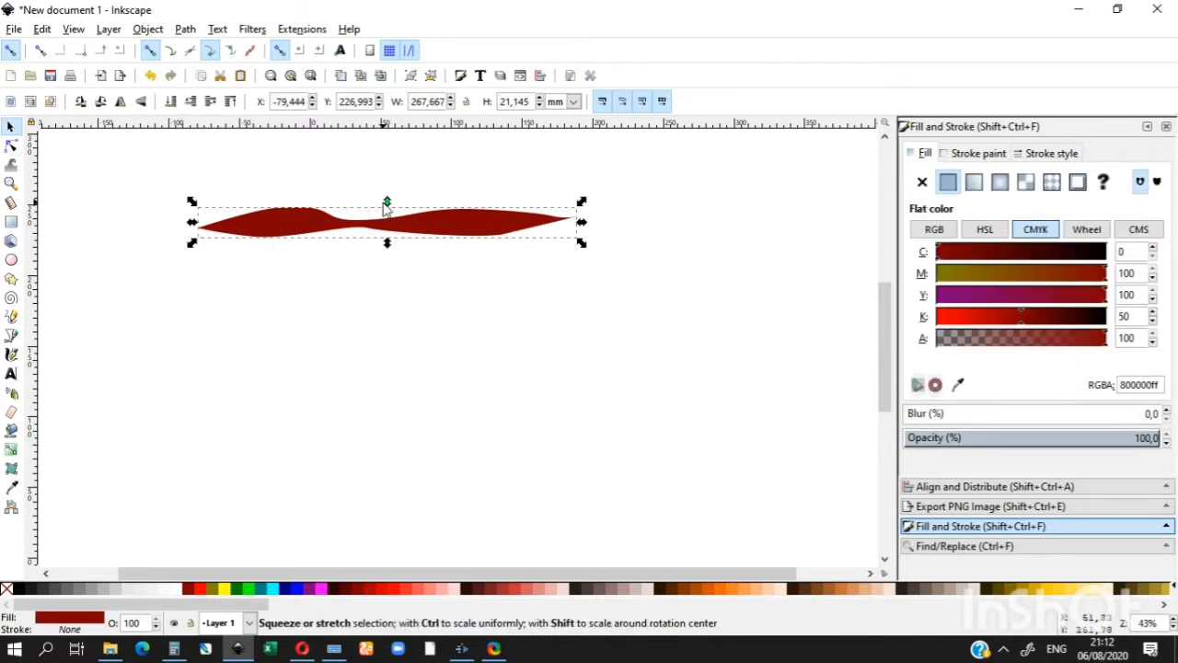
drag(387, 204, 346, 189)
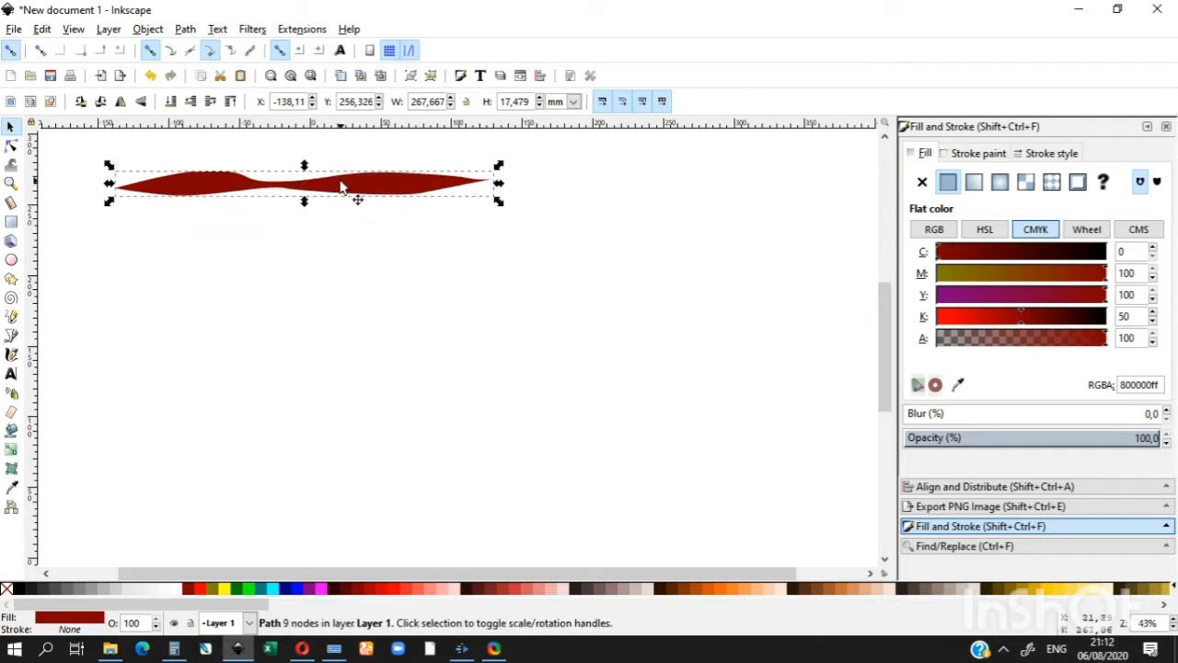
Copy the dark red shape and set the Pencil tool's stroke shape to From clipboard.
right_click(217, 188)
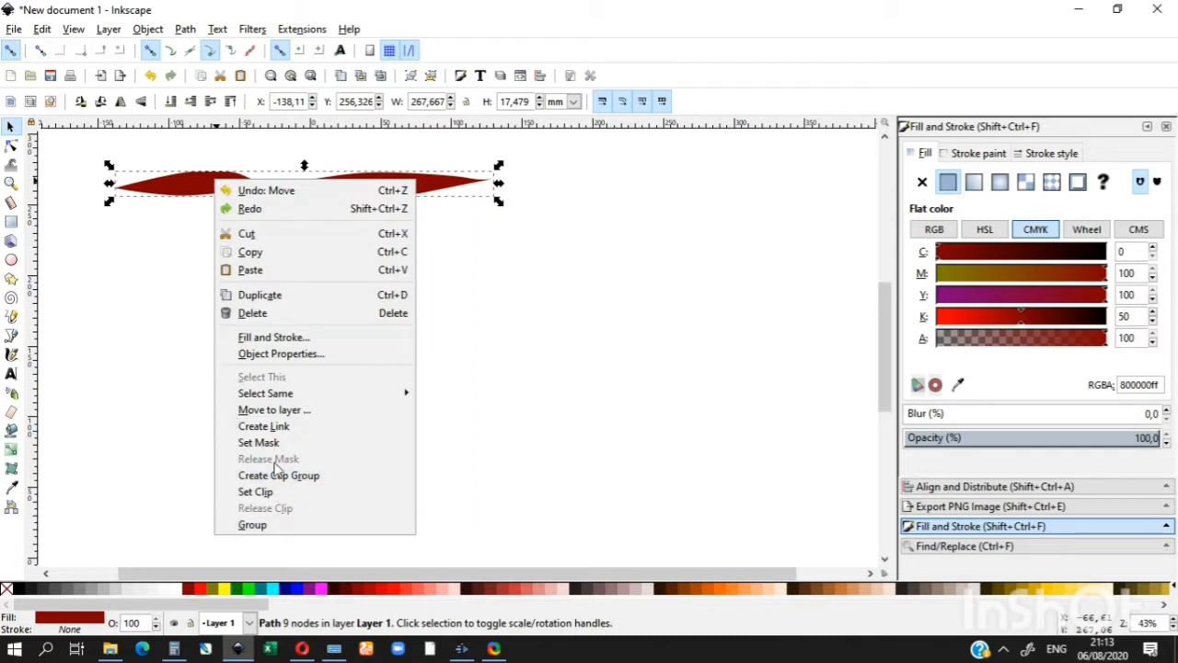
click(260, 258)
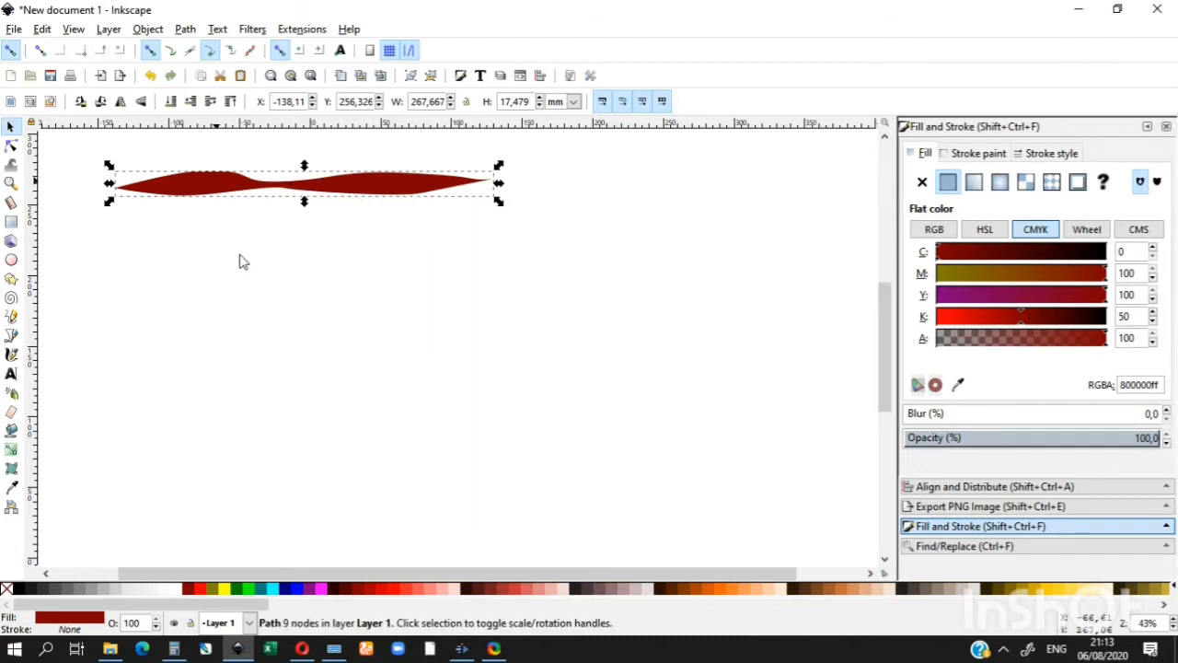
click(11, 316)
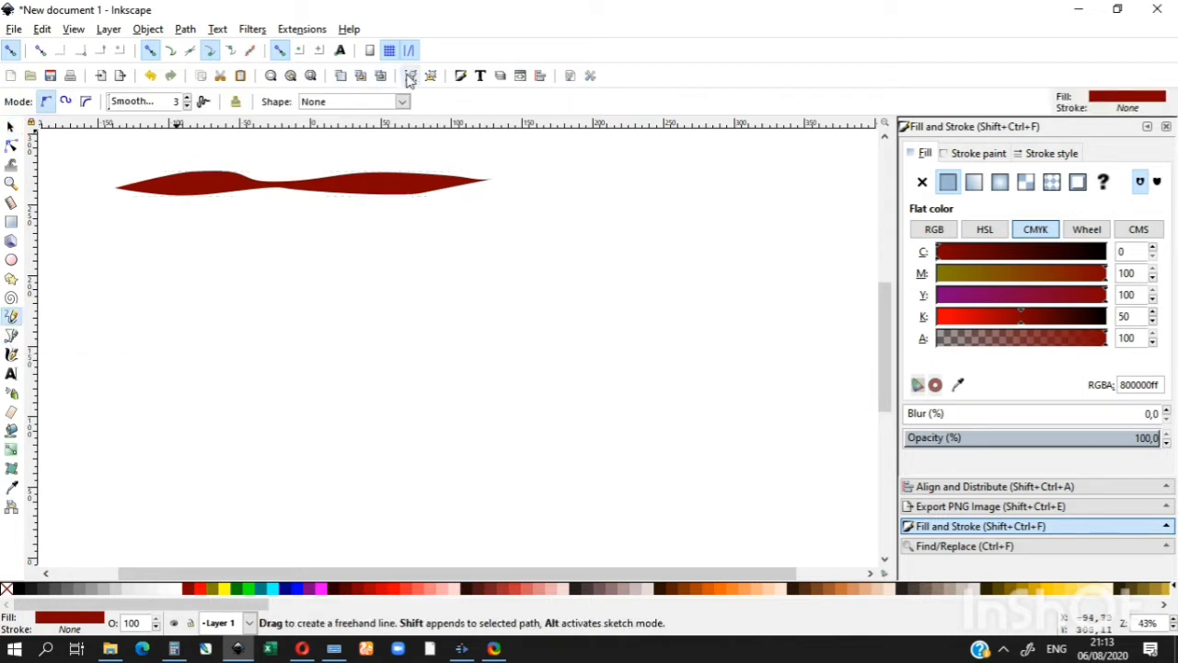
click(402, 102)
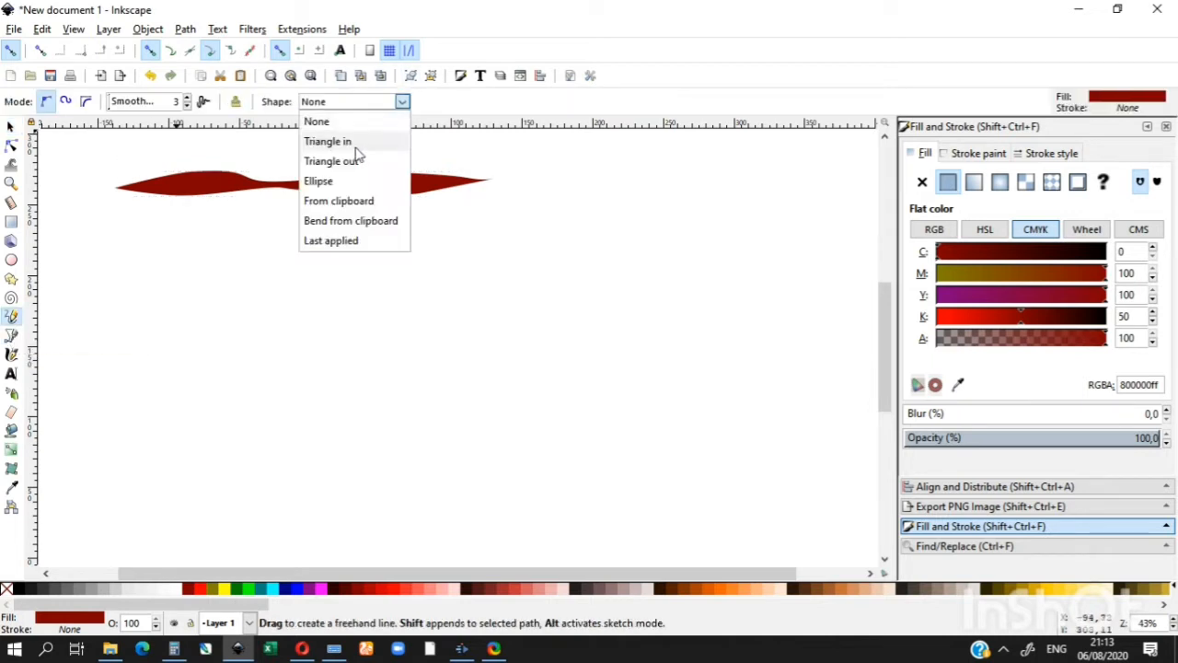
click(350, 203)
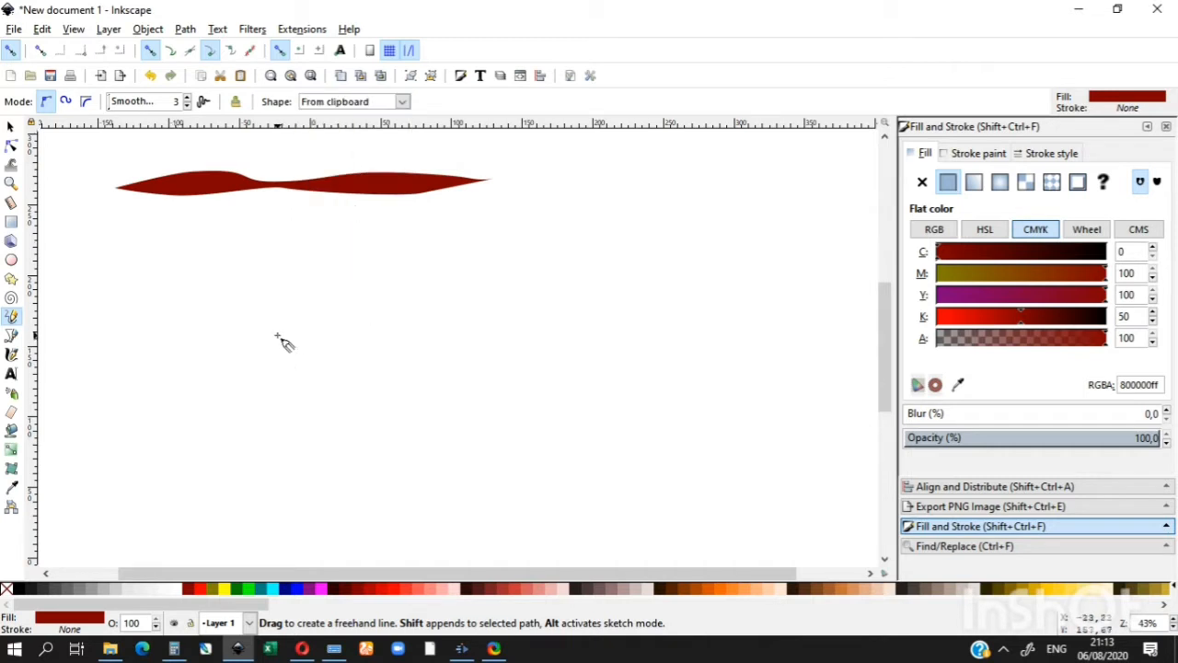
mouse_move(277, 336)
mouse_down()
mouse_move(350, 315)
mouse_move(399, 378)
mouse_up()
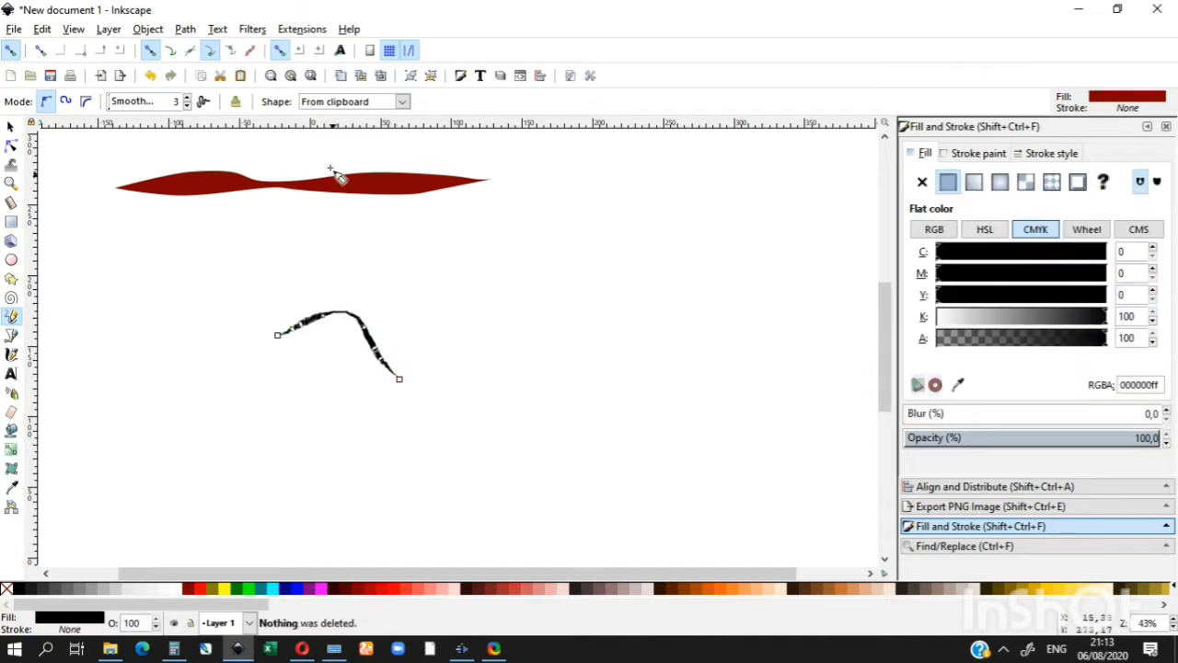
mouse_move(359, 320)
mouse_down()
mouse_move(384, 291)
mouse_move(573, 250)
mouse_up()
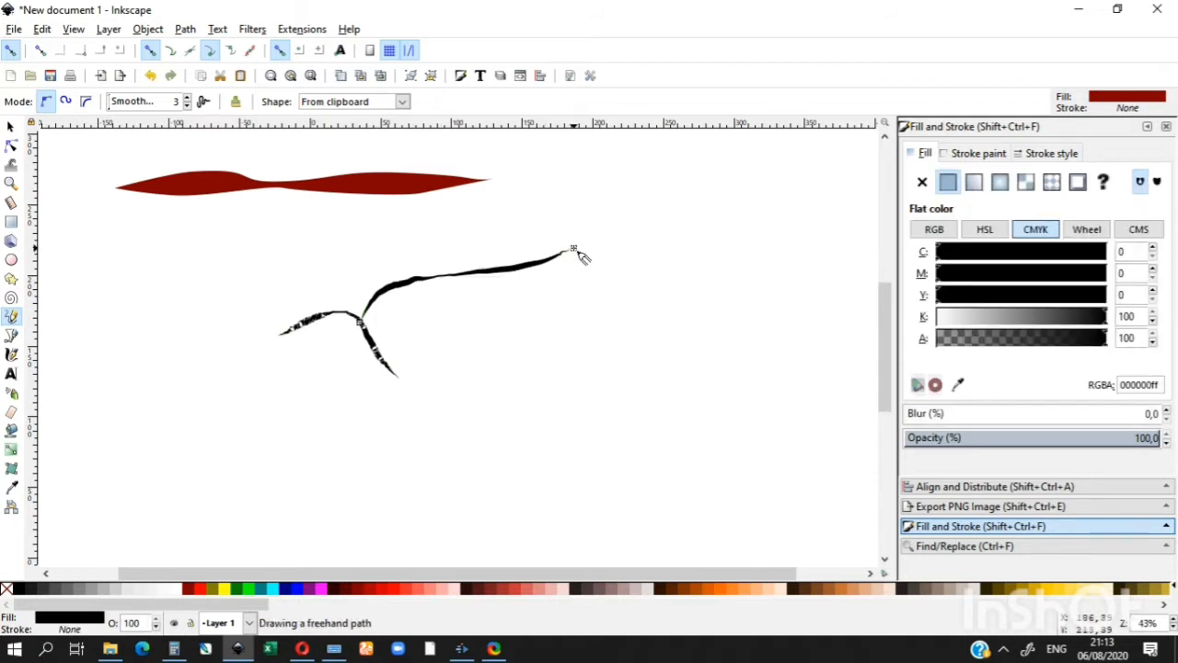
key(ctrl+z)
key(ctrl+z)
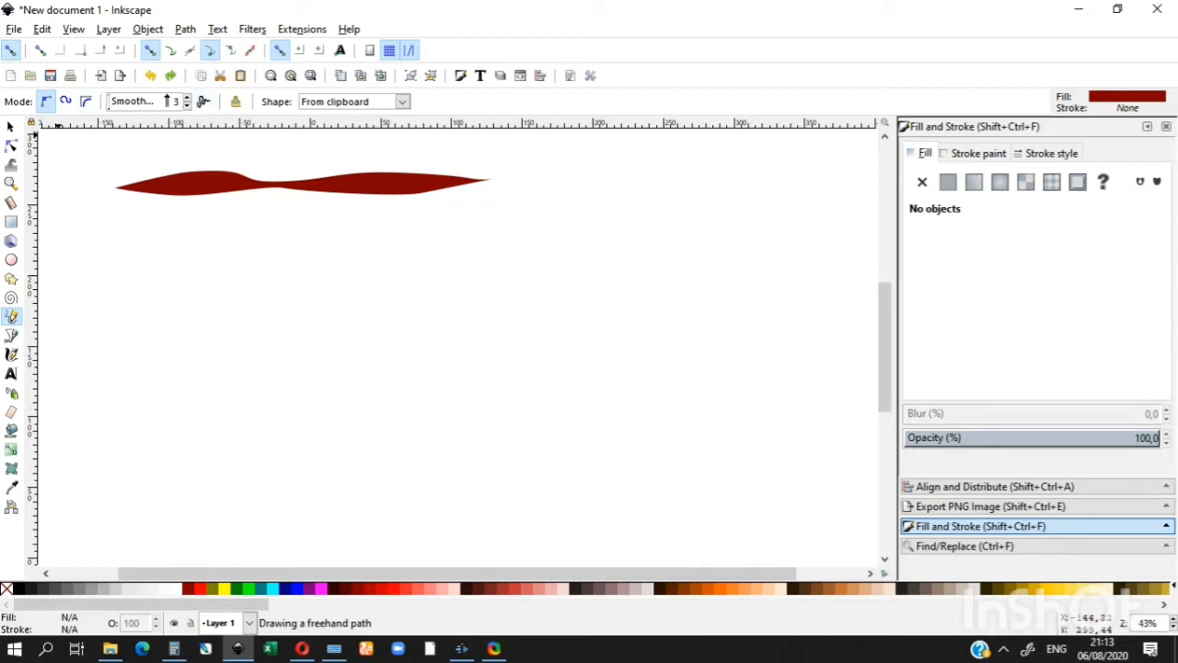
Set the pencil smoothing to 33 and draw three connected freehand ridge lines descending to the right below the red shape.
click(138, 106)
mouse_move(255, 329)
mouse_down()
mouse_move(283, 322)
mouse_move(323, 403)
mouse_move(354, 429)
mouse_up()
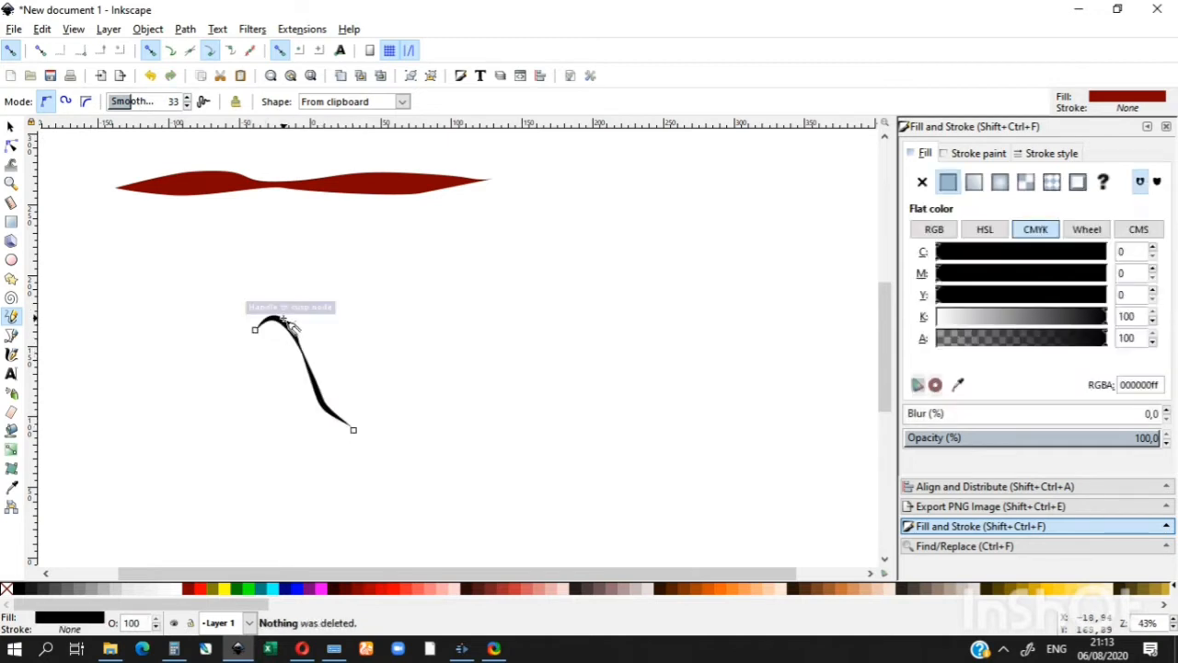
mouse_move(288, 324)
mouse_down()
mouse_move(350, 296)
mouse_move(380, 308)
mouse_move(406, 364)
mouse_move(463, 401)
mouse_up()
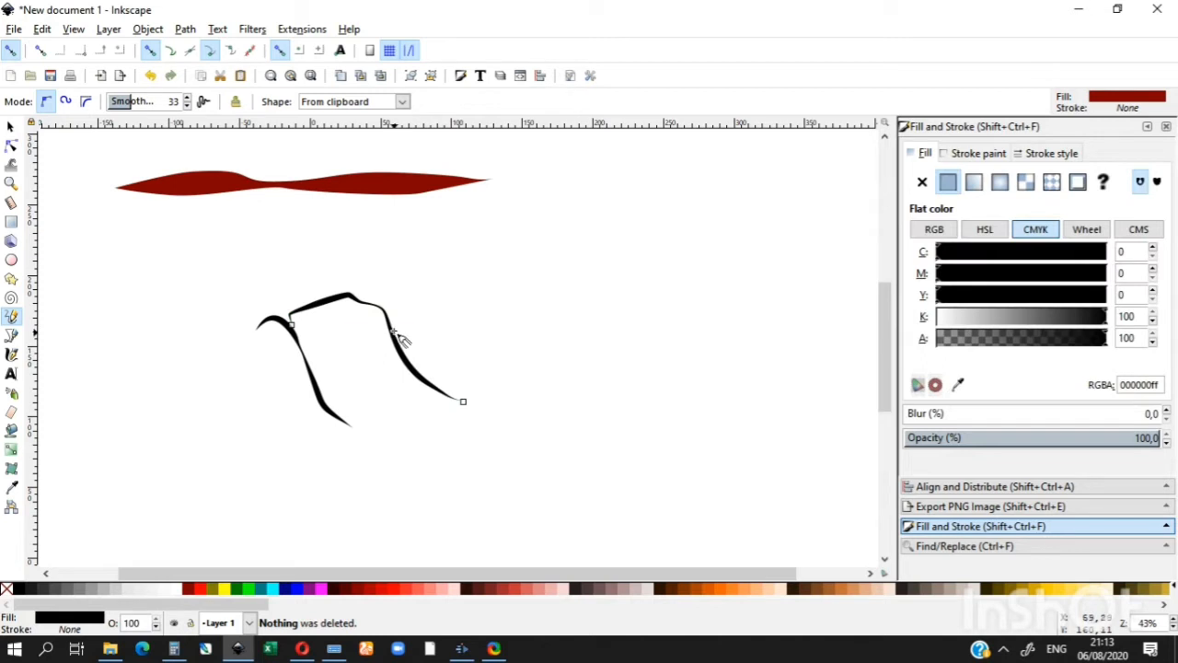
mouse_move(389, 328)
mouse_down()
mouse_move(493, 309)
mouse_move(540, 370)
mouse_move(580, 372)
mouse_up()
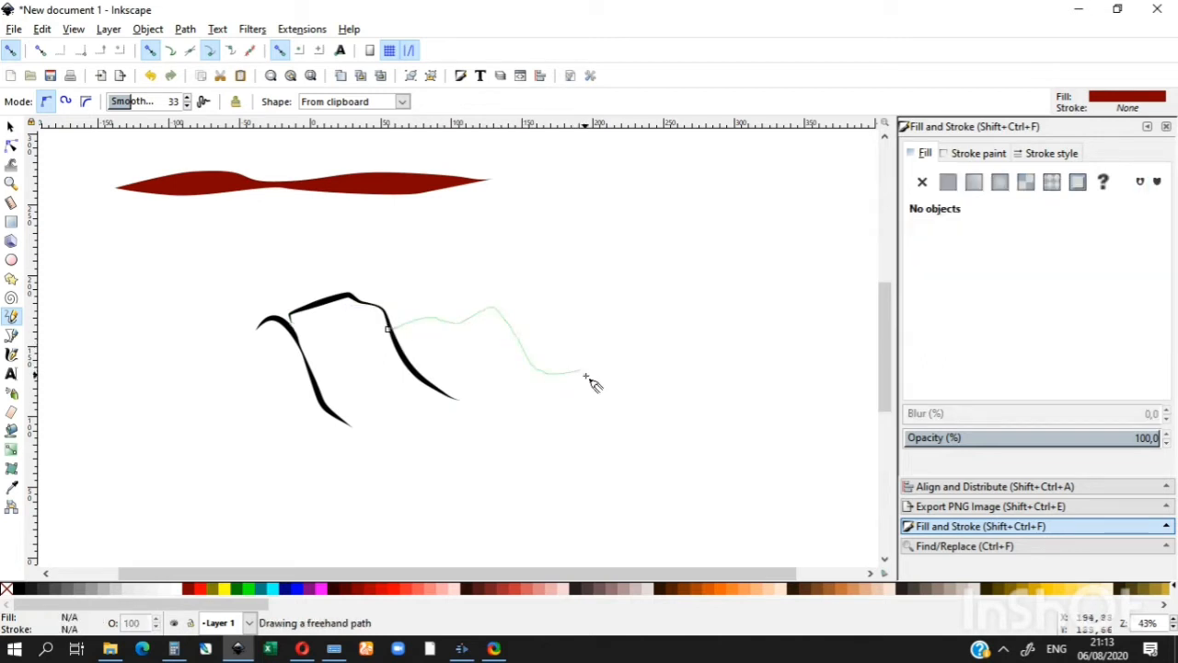
drag(589, 385, 587, 406)
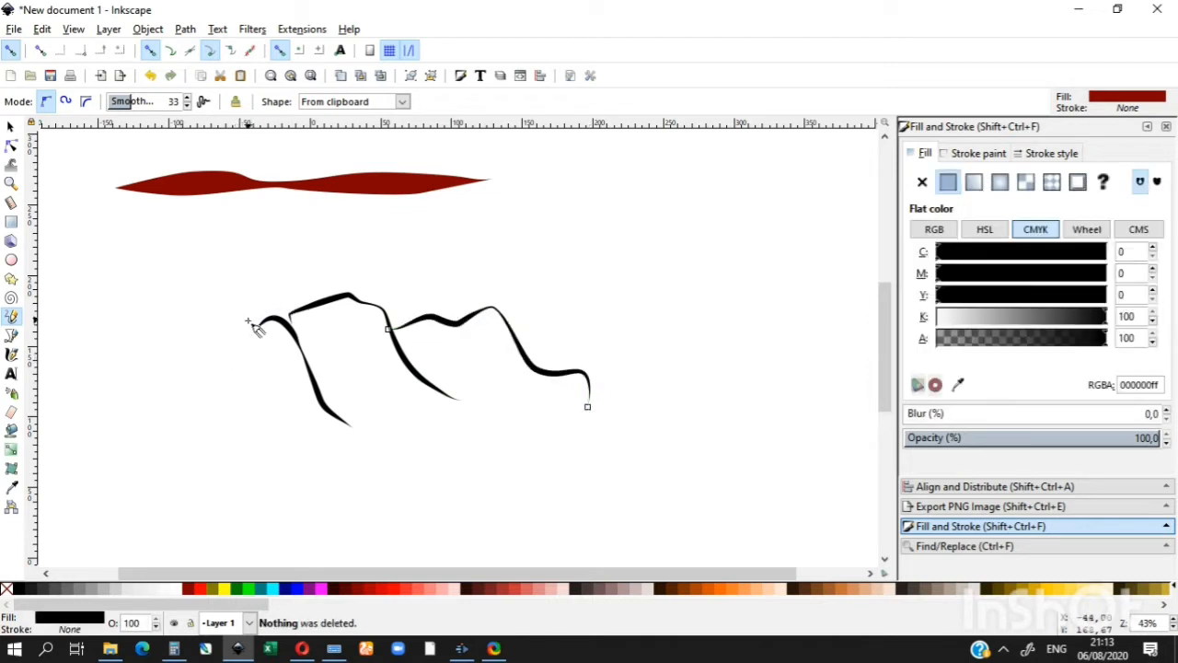
Draw the left side and the stepped lower edges of the rock outline, ending at the right tip of the ridge.
mouse_move(251, 324)
mouse_down()
mouse_move(275, 424)
mouse_move(269, 511)
mouse_up()
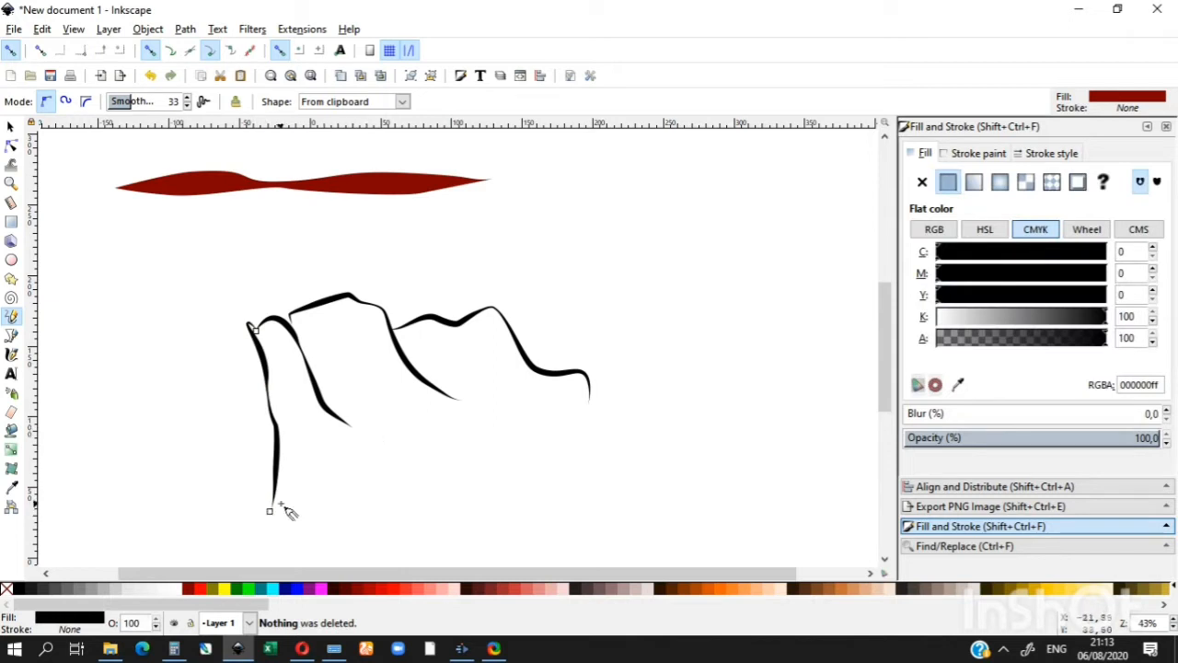
mouse_move(271, 510)
mouse_down()
mouse_move(370, 497)
mouse_move(386, 475)
mouse_move(365, 456)
mouse_move(385, 479)
mouse_move(487, 447)
mouse_move(449, 397)
mouse_up()
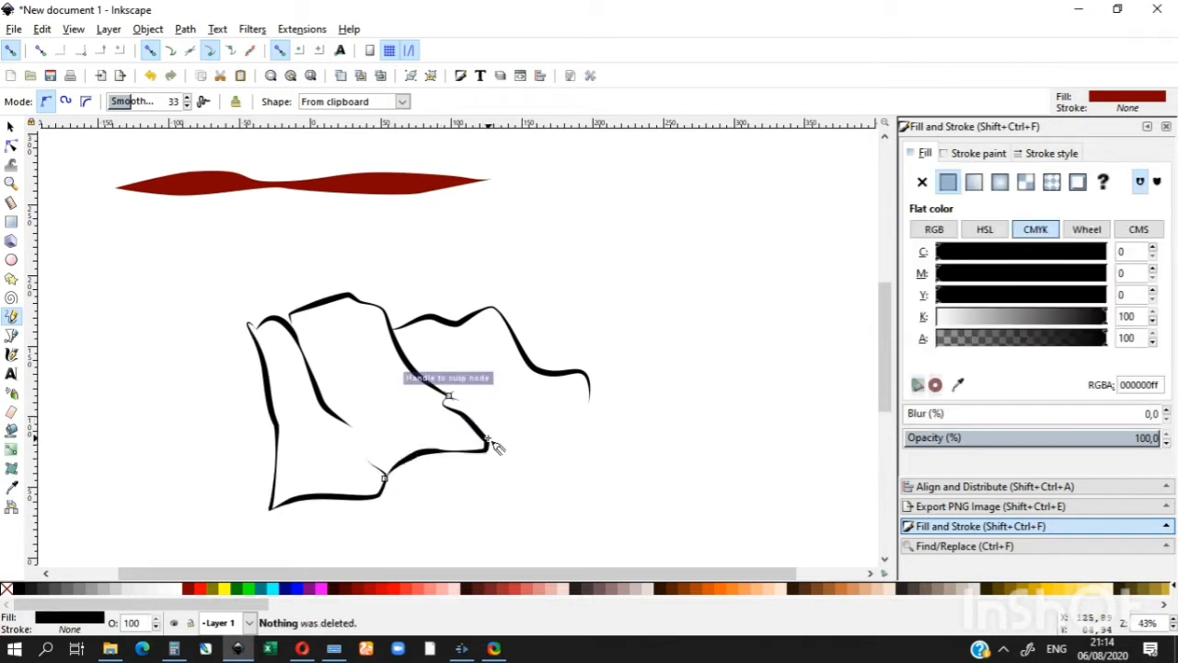
mouse_move(489, 441)
mouse_down()
mouse_move(565, 431)
mouse_move(604, 381)
mouse_up()
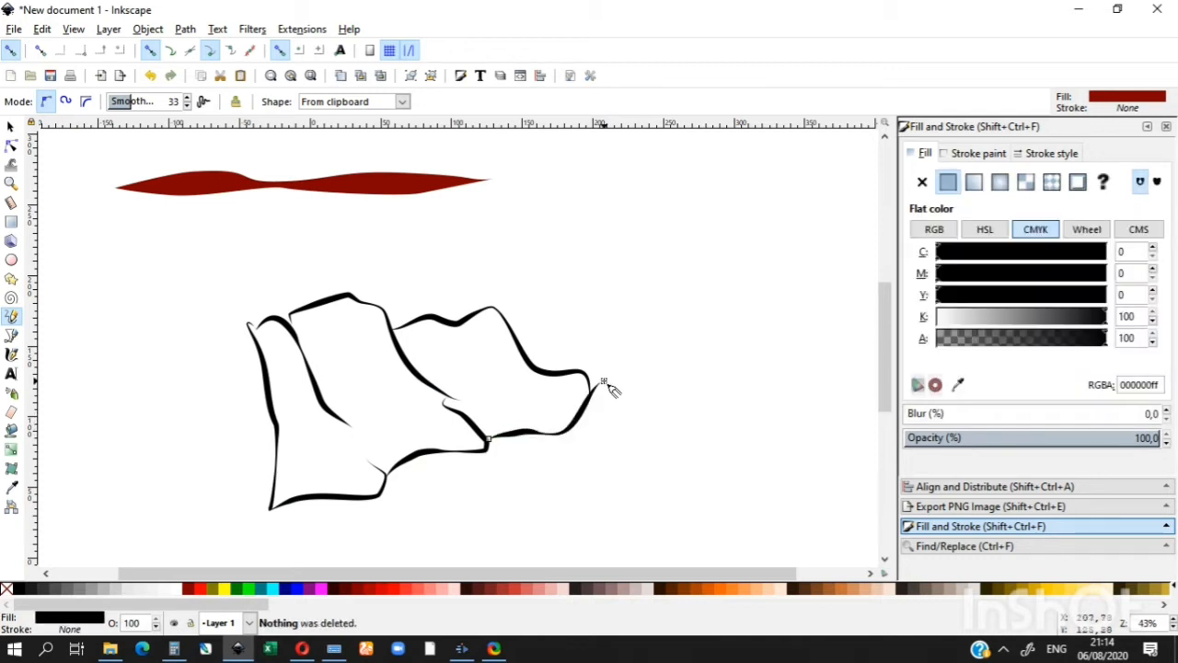
key(ctrl+z)
click(489, 442)
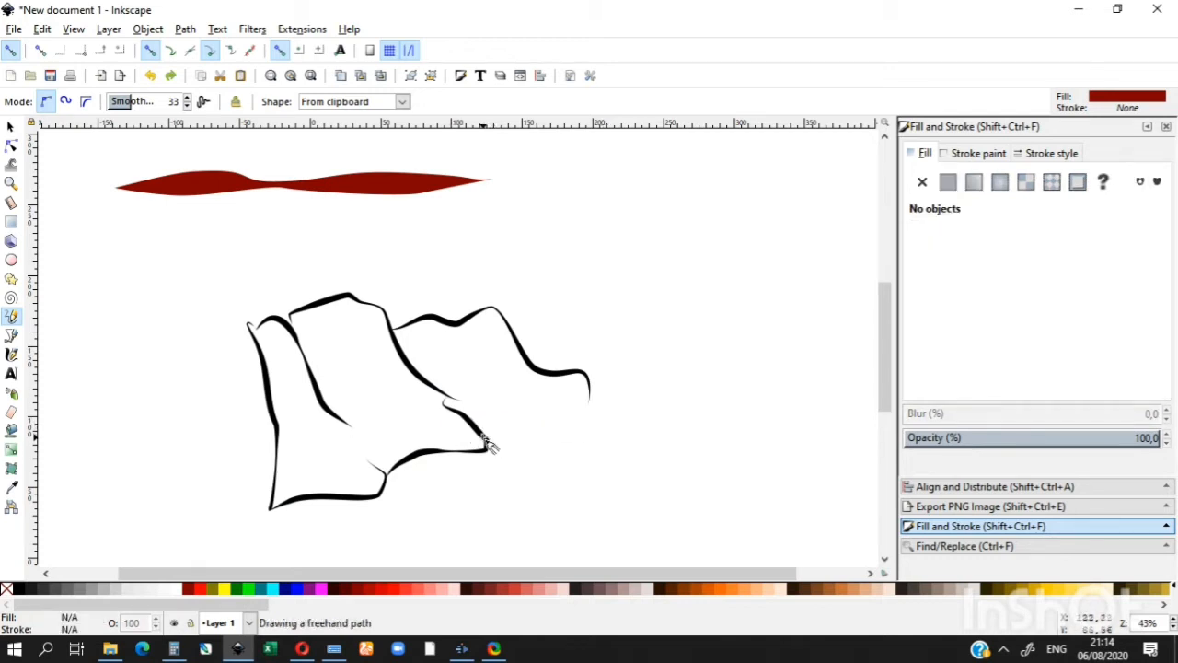
mouse_move(489, 443)
mouse_down()
mouse_move(557, 439)
mouse_move(598, 403)
mouse_up()
key(Delete)
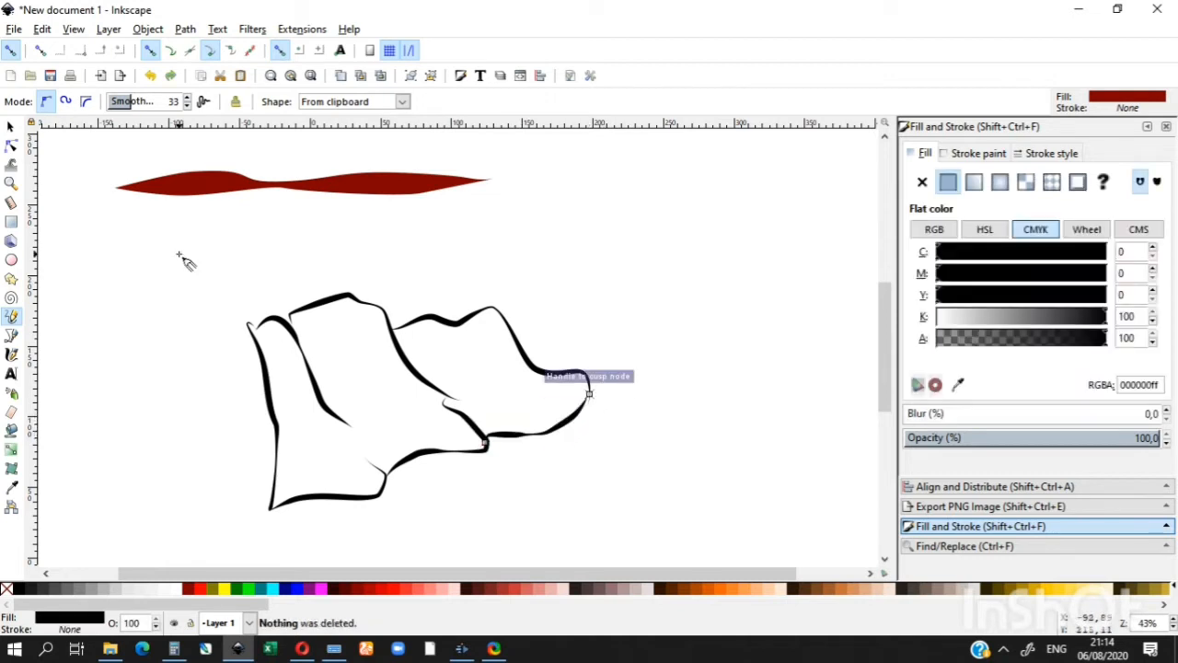
Extend the upper end of the middle lower edge line about 37 mm left and 18 mm up, alongside the second ridge line.
click(10, 126)
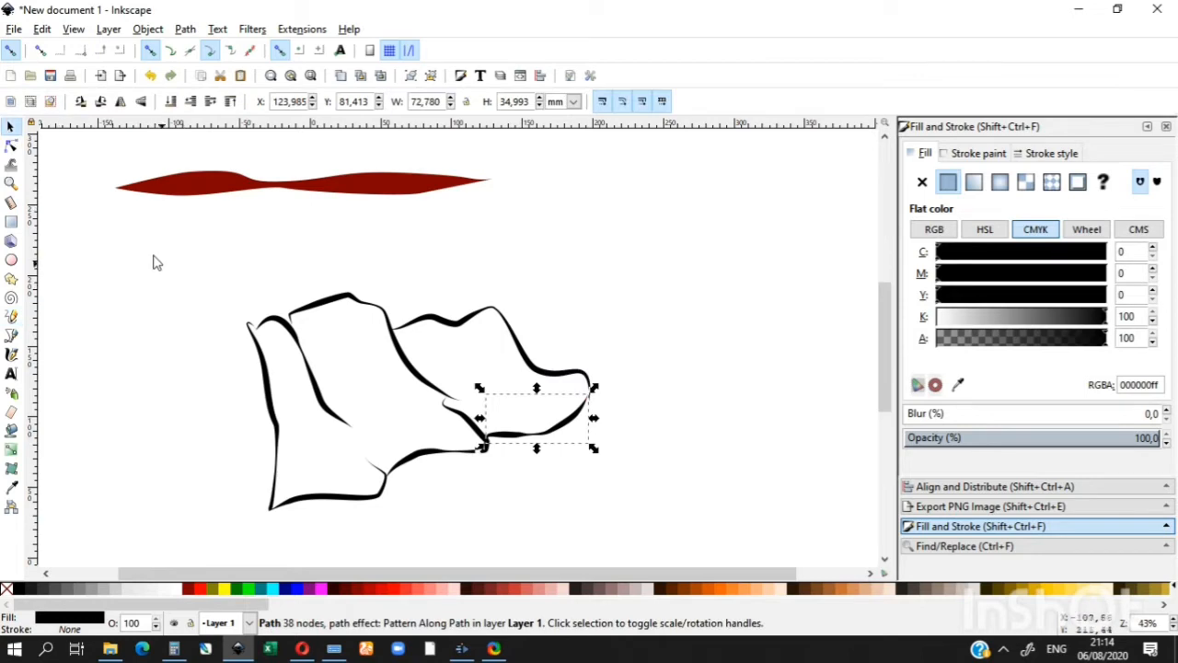
mouse_move(153, 255)
mouse_down()
mouse_move(372, 471)
mouse_move(645, 549)
mouse_up()
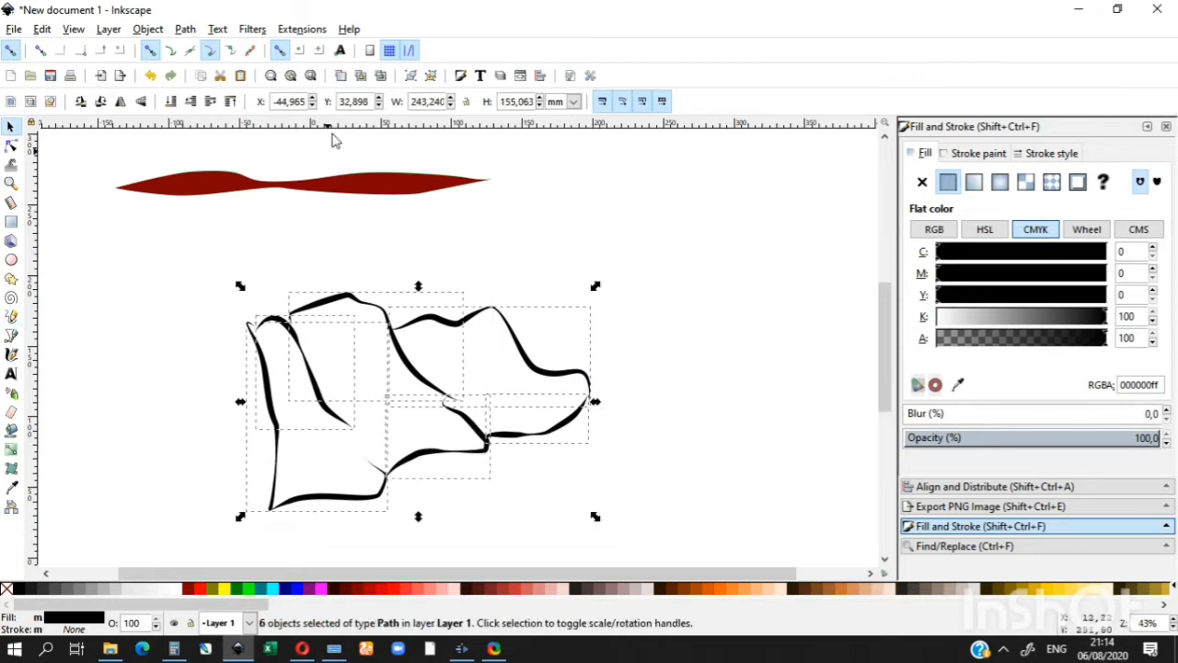
click(271, 76)
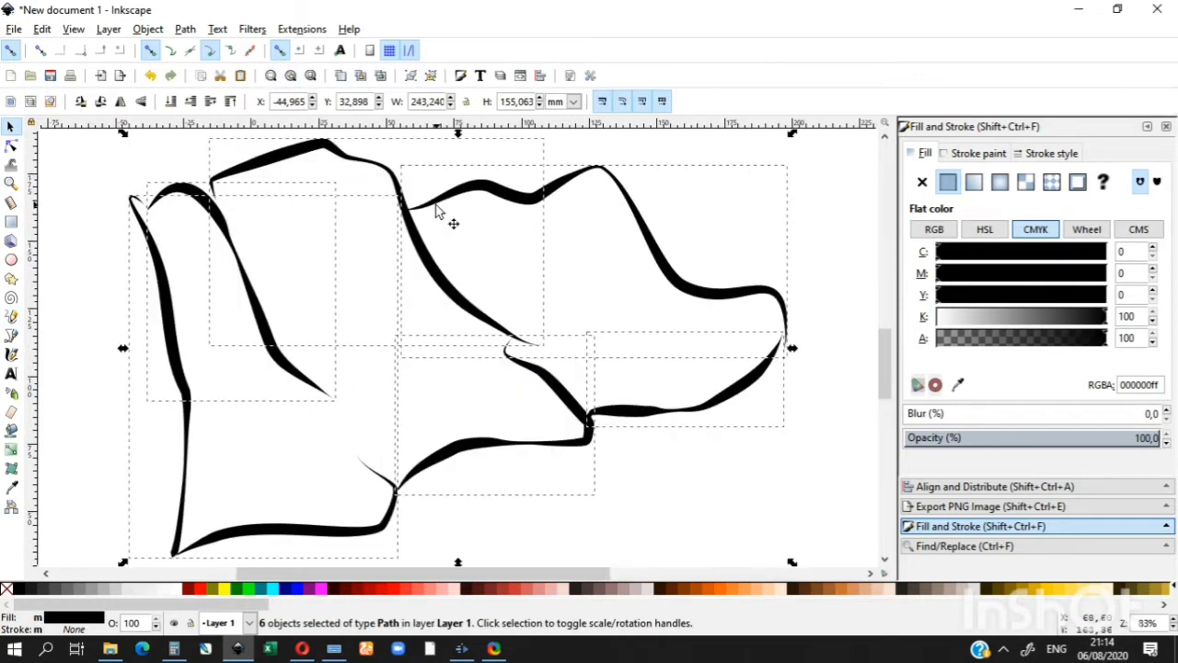
click(92, 259)
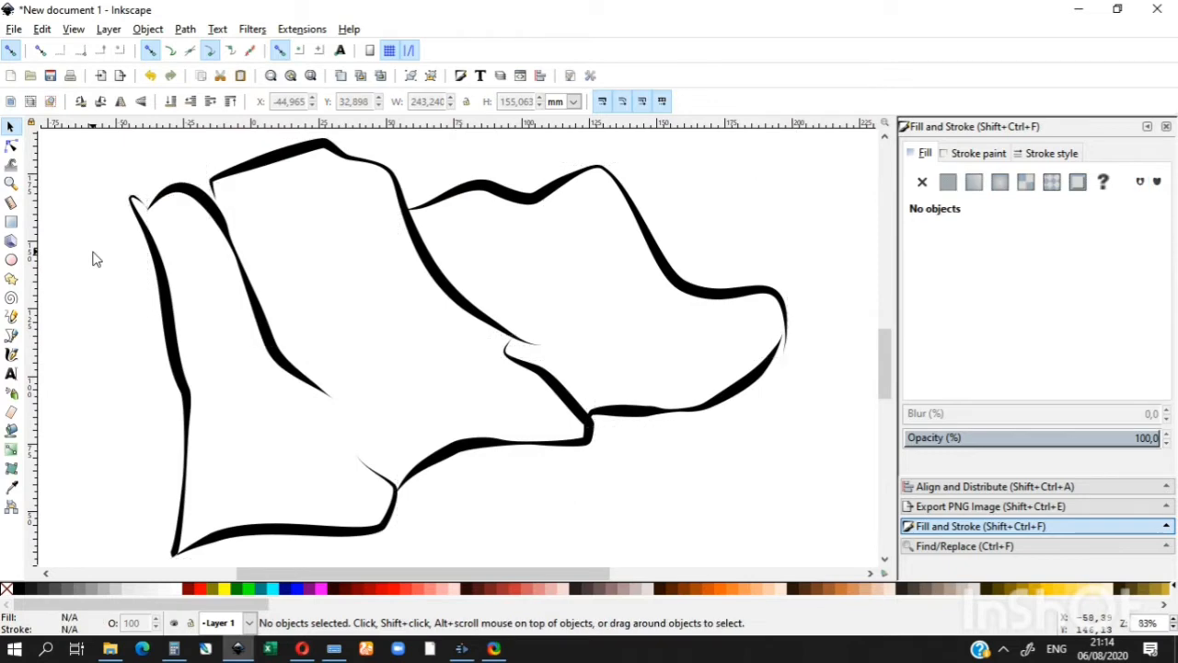
click(10, 146)
click(538, 368)
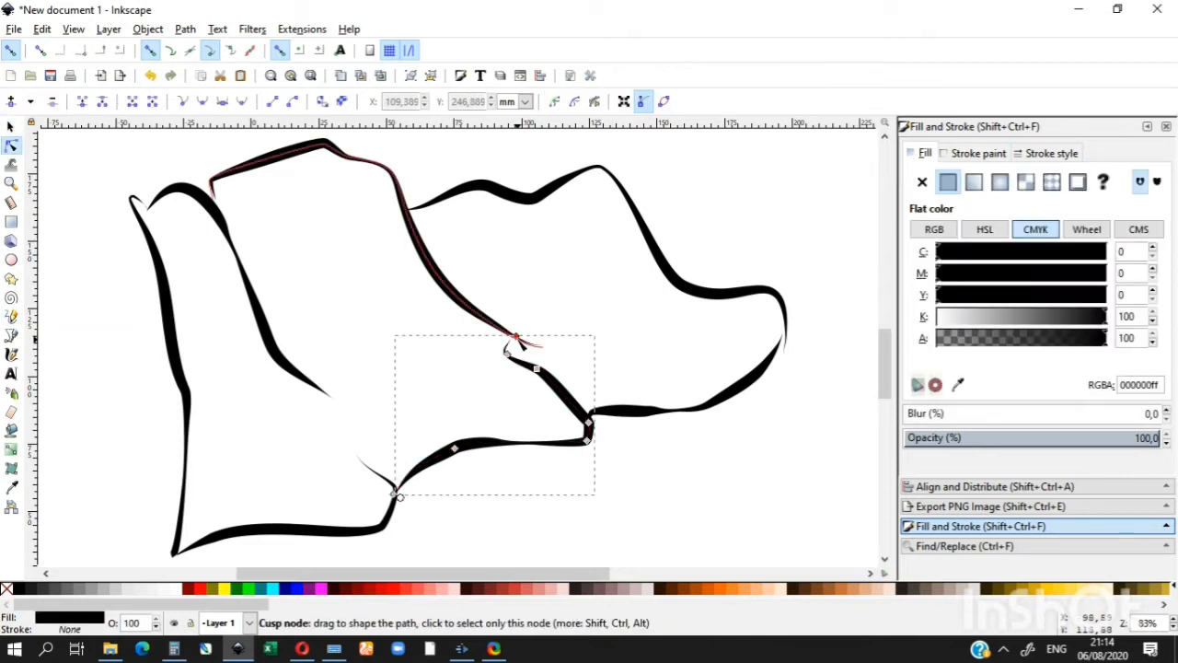
drag(517, 341, 413, 289)
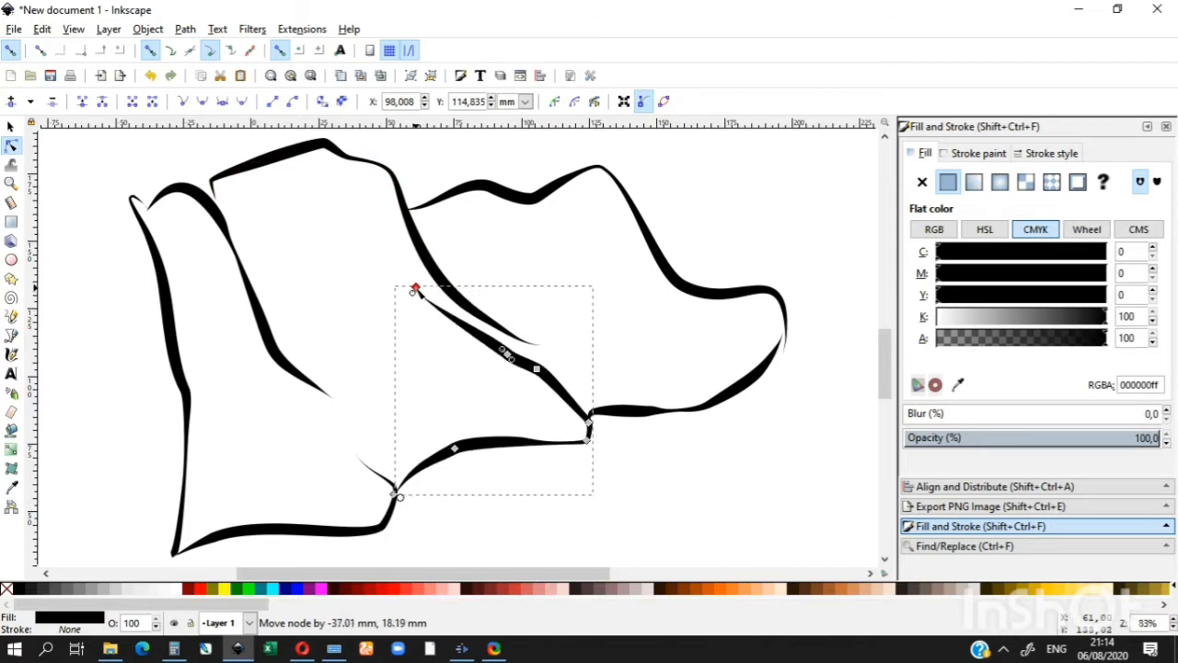
Extend the inner end of the left lower edge line up and left, and lengthen the first ridge line's lower end down toward it.
click(386, 477)
mouse_move(356, 450)
mouse_down()
mouse_move(266, 389)
mouse_move(337, 433)
mouse_up()
click(313, 388)
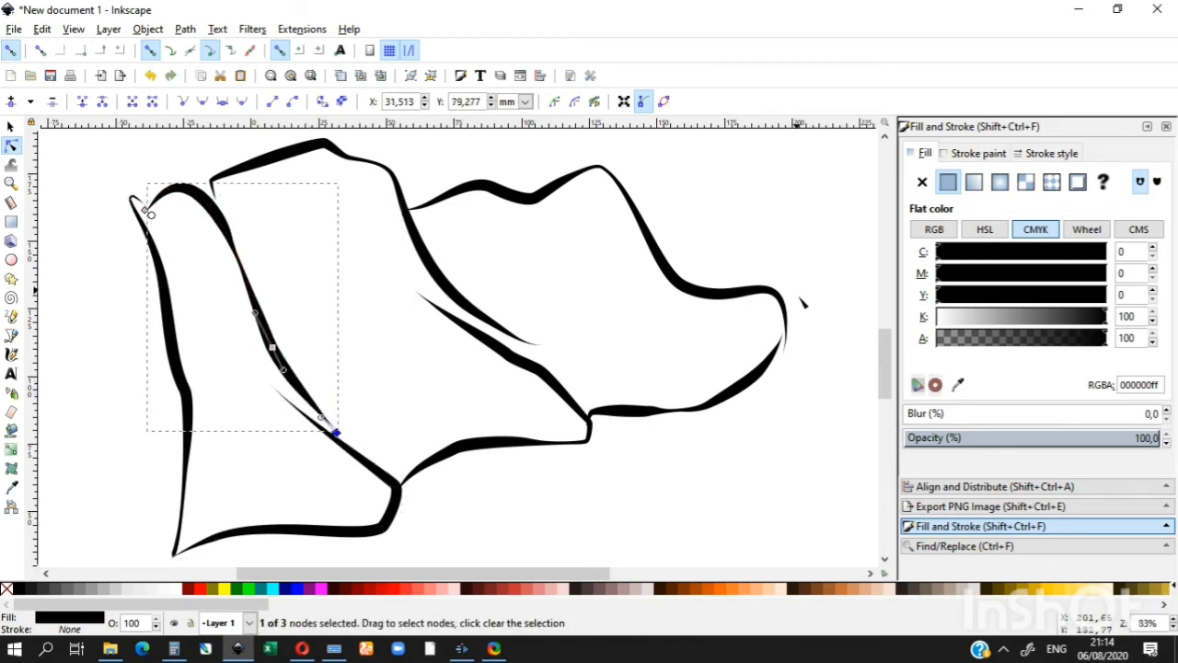
Pull the ends of both right-hand outlines outward to meet at a sharp tip, and bend the upper line into a smooth curve toward it.
click(787, 338)
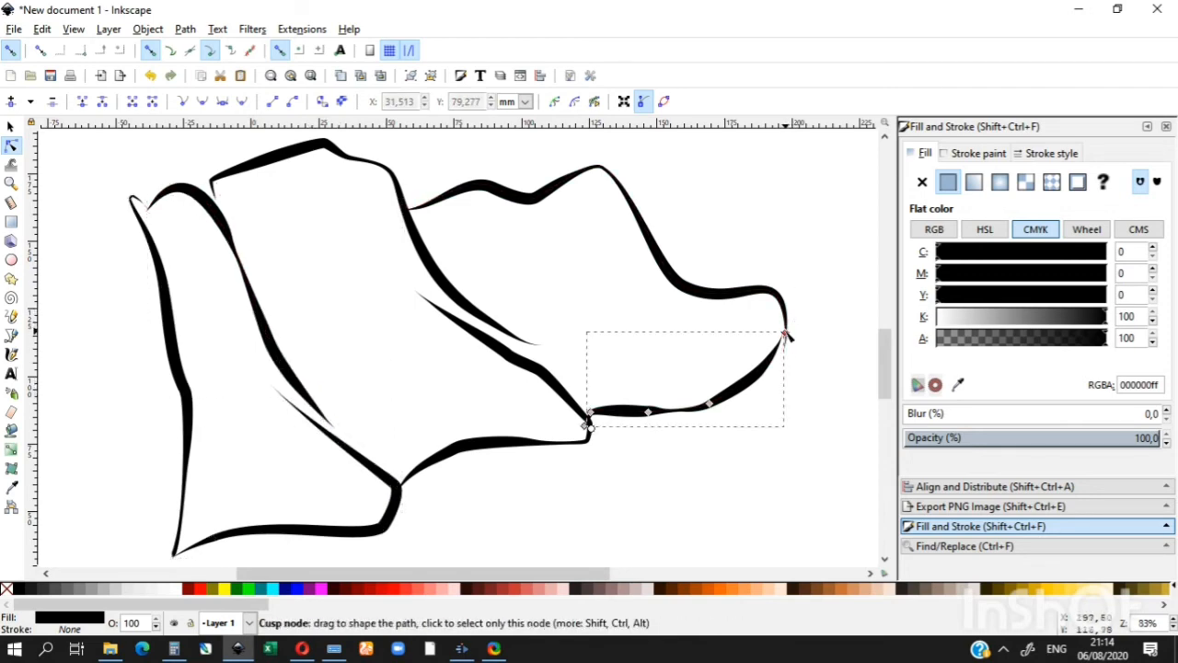
drag(784, 333, 822, 314)
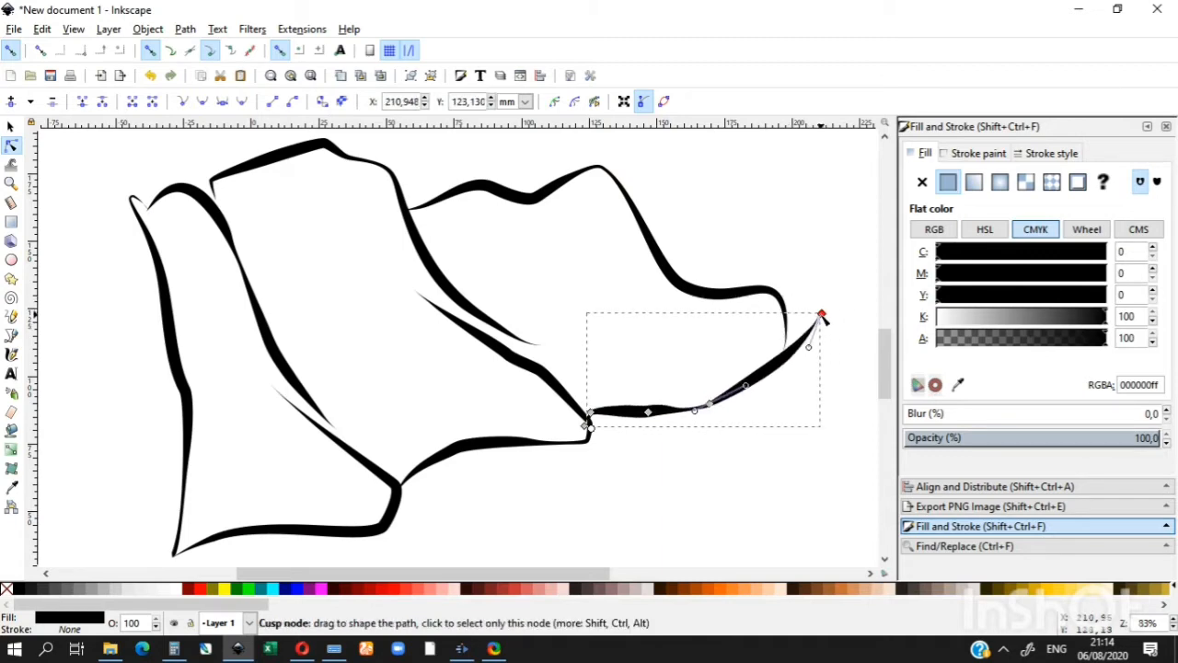
click(783, 324)
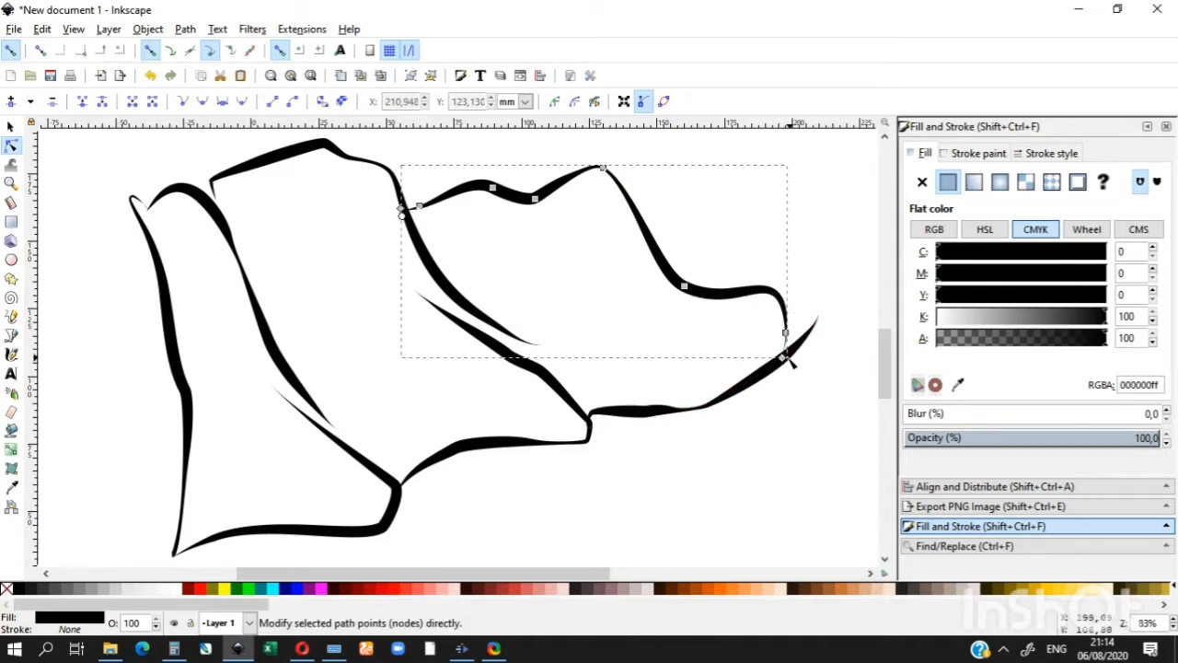
drag(782, 358, 822, 314)
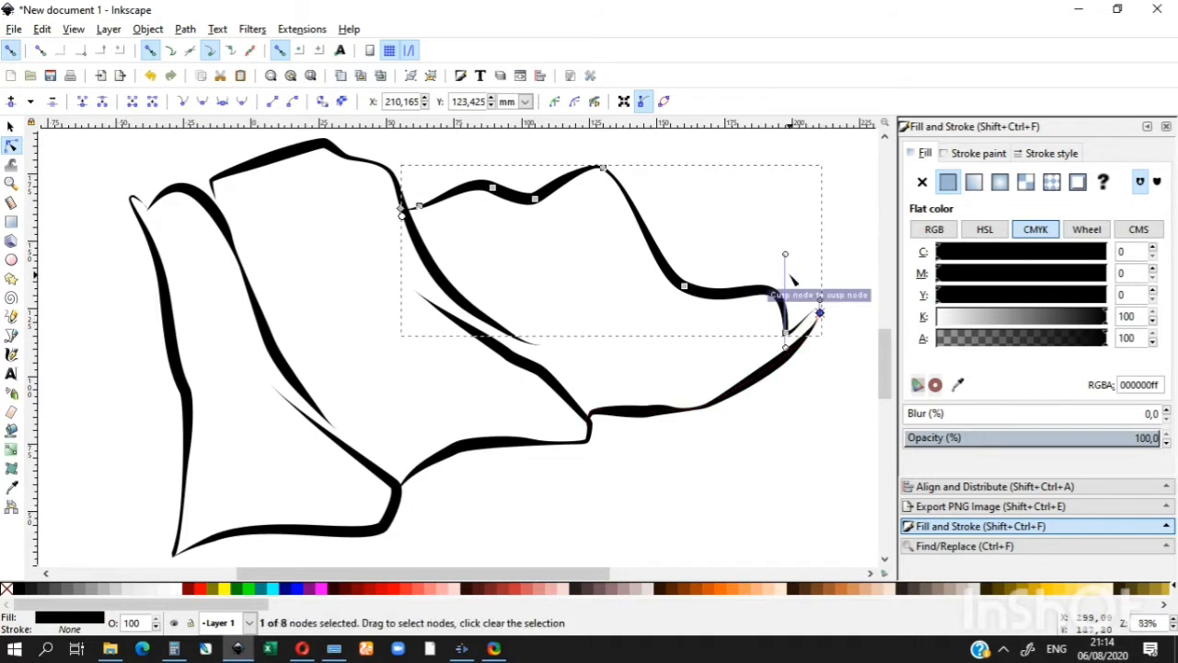
drag(786, 256, 750, 334)
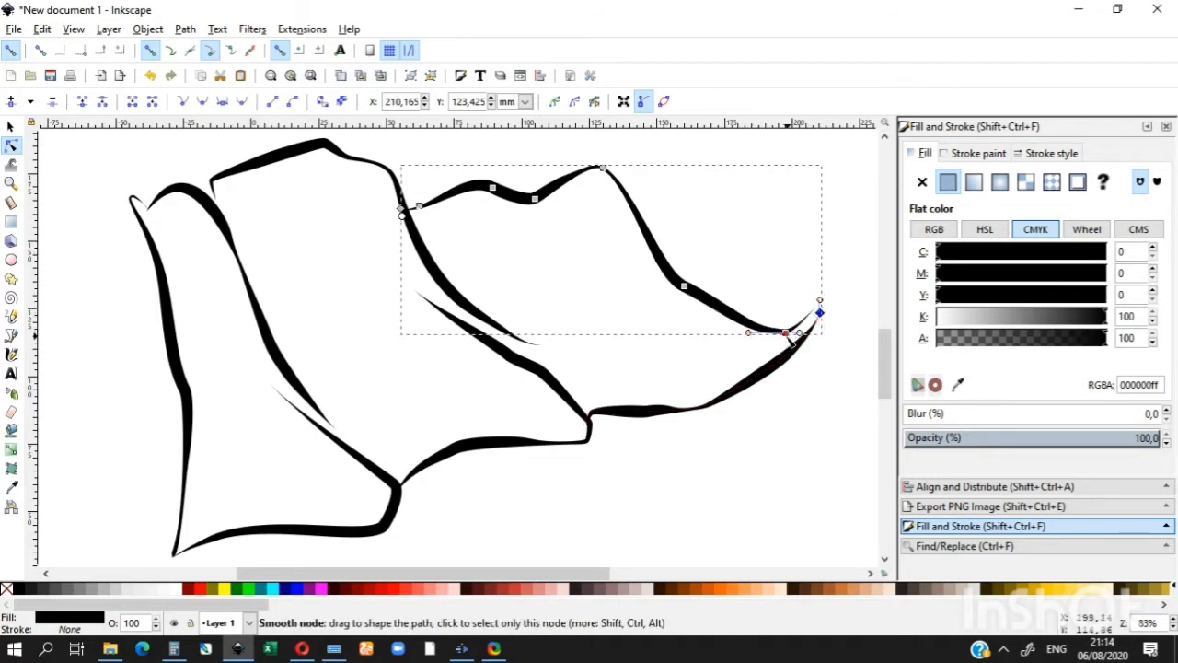
drag(814, 333, 836, 331)
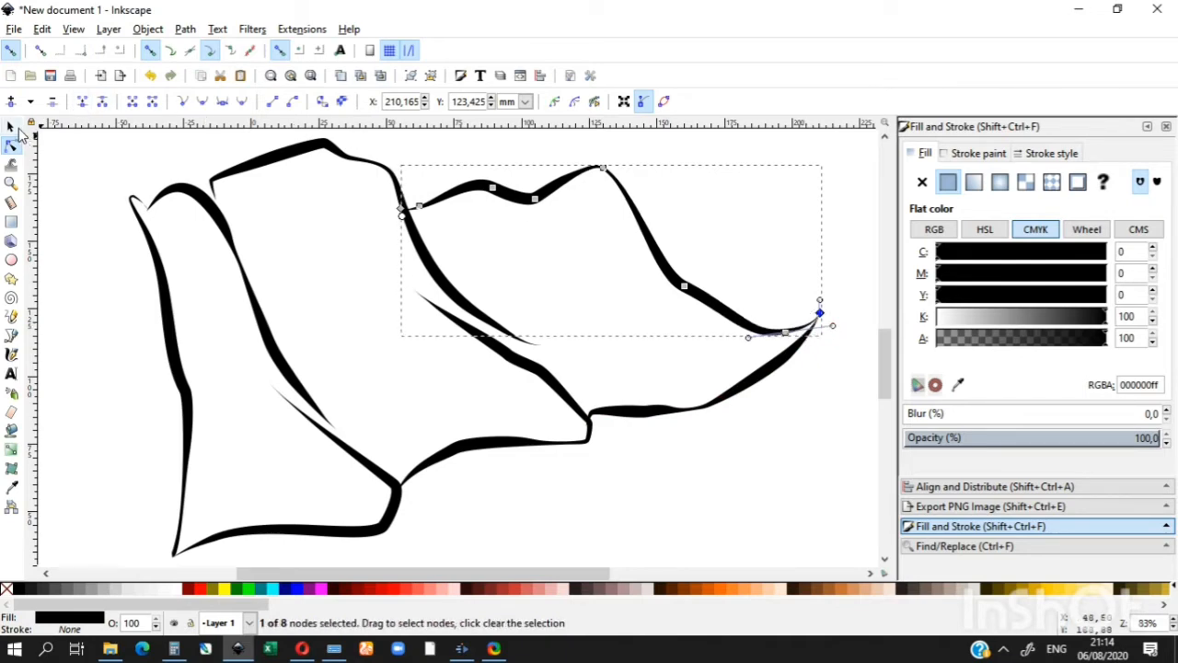
click(11, 127)
click(92, 264)
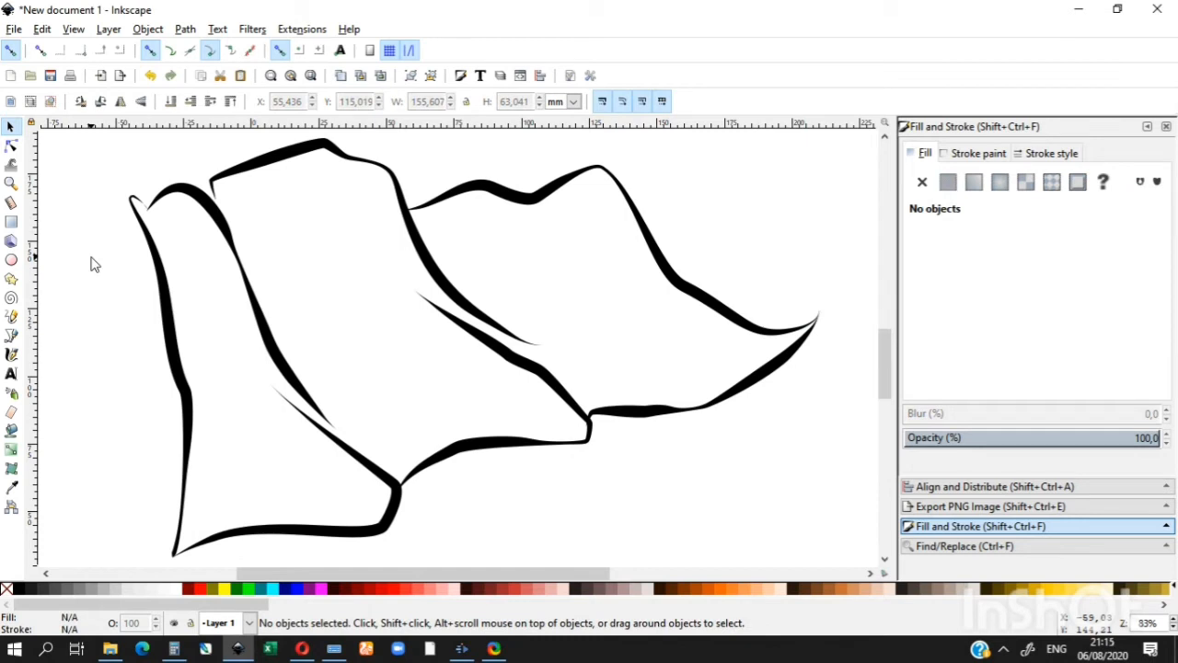
Reshape the start of the left outline at the rock's upper-left corner and turn off snapping.
click(12, 337)
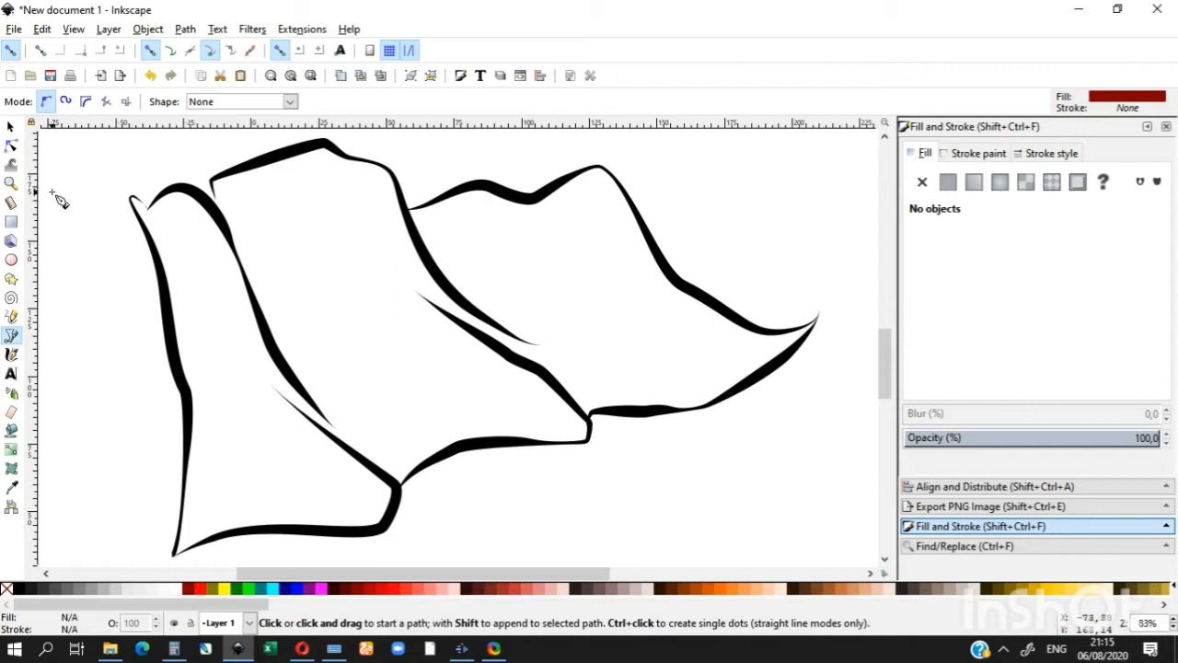
click(11, 146)
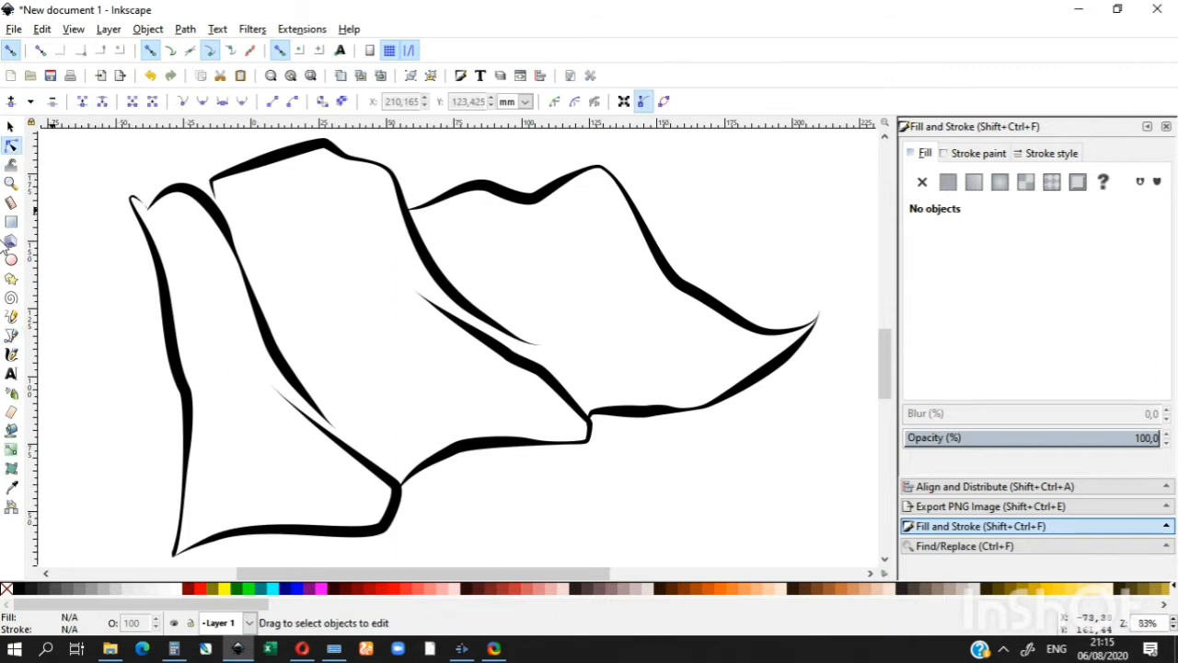
click(143, 228)
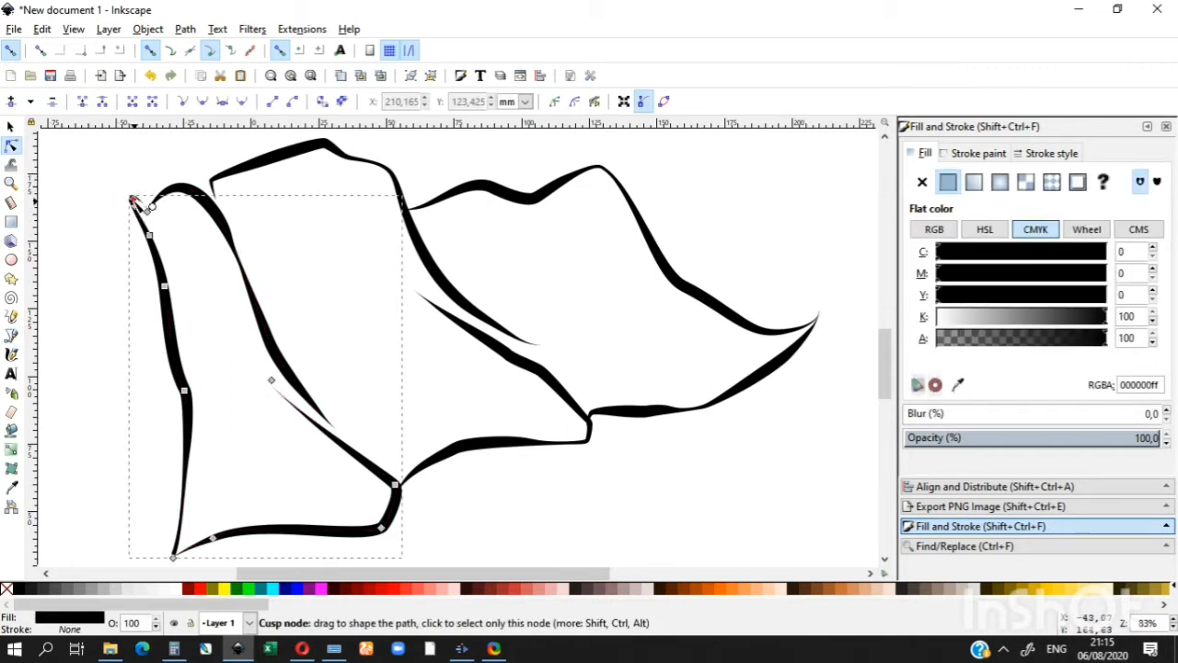
click(135, 200)
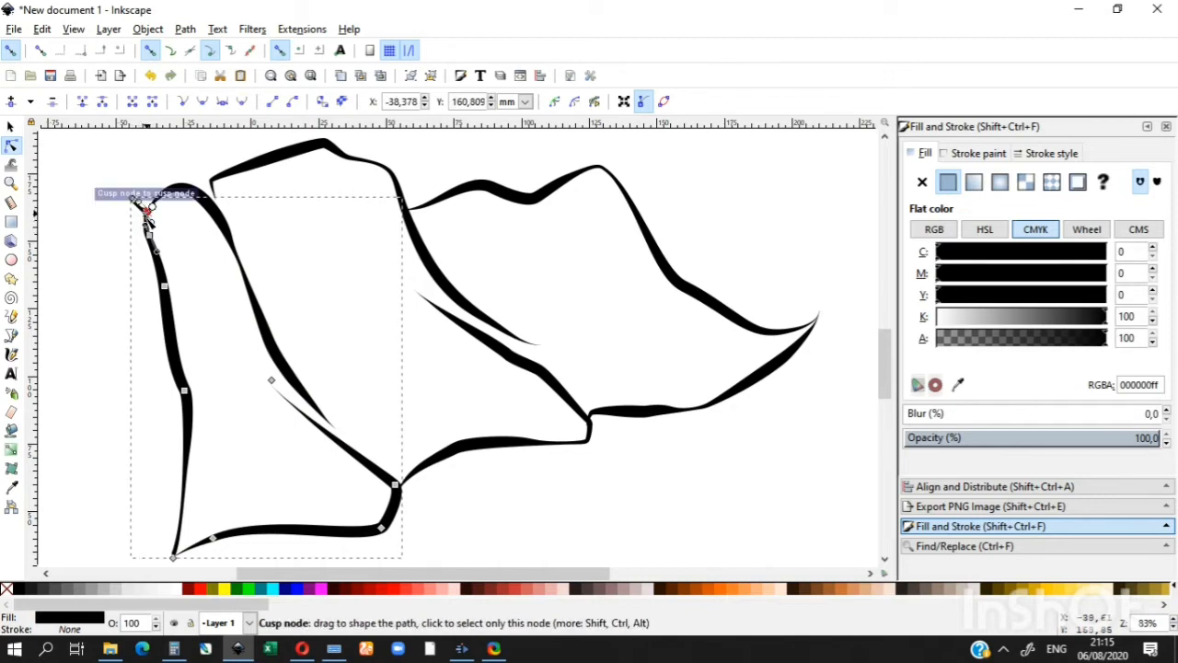
drag(143, 222, 146, 224)
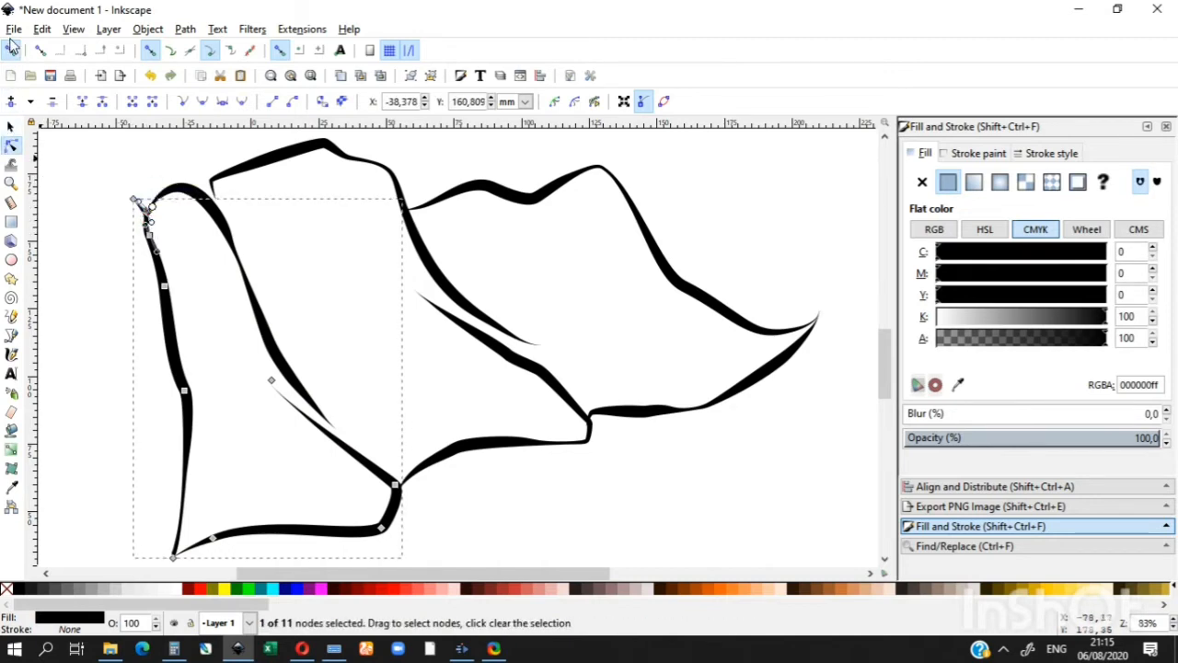
click(77, 198)
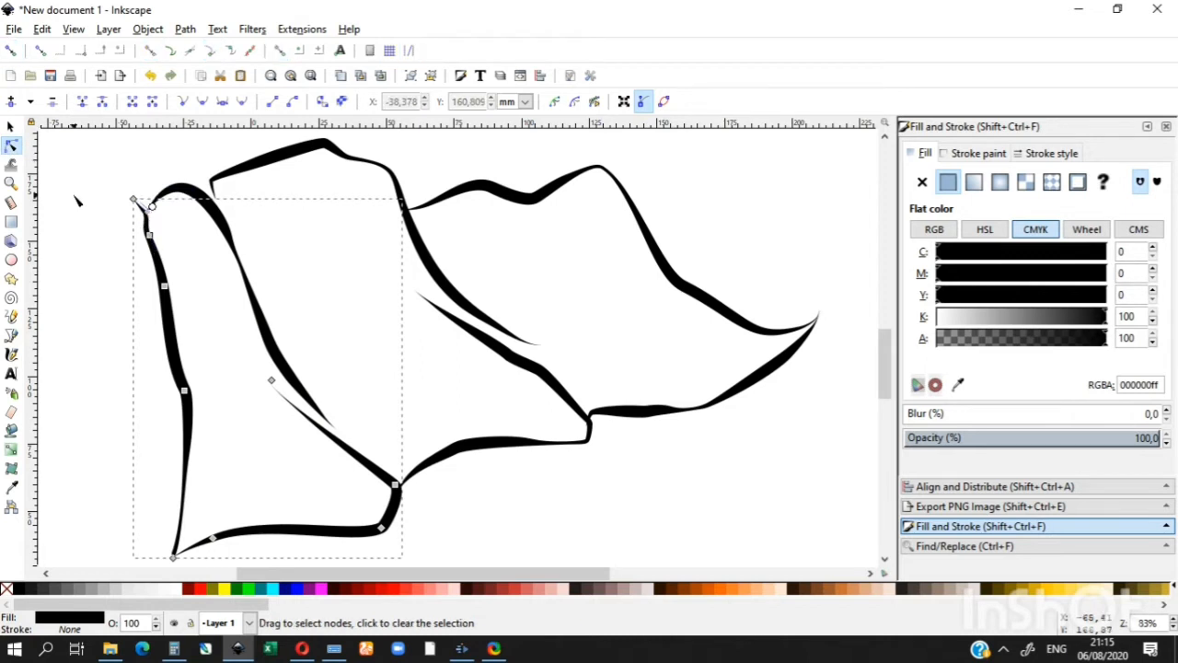
click(87, 224)
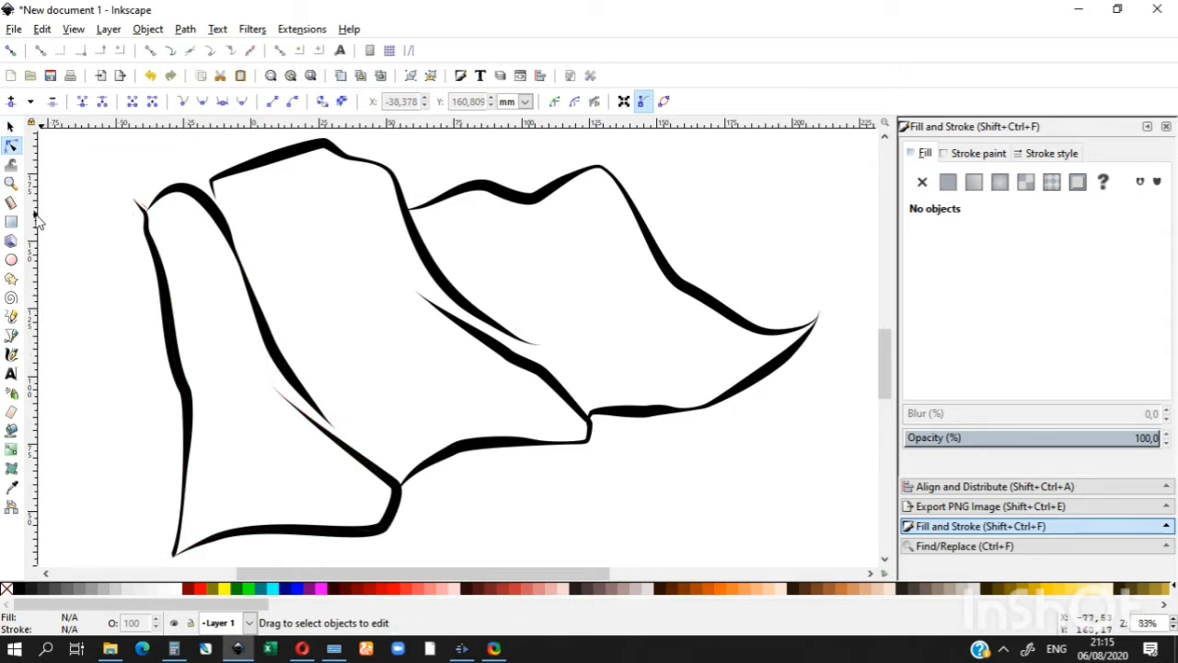
Start a Bezier path at the rock's upper-left corner, following the left outline partway down and waving across the rock faces toward the right ridge.
click(12, 336)
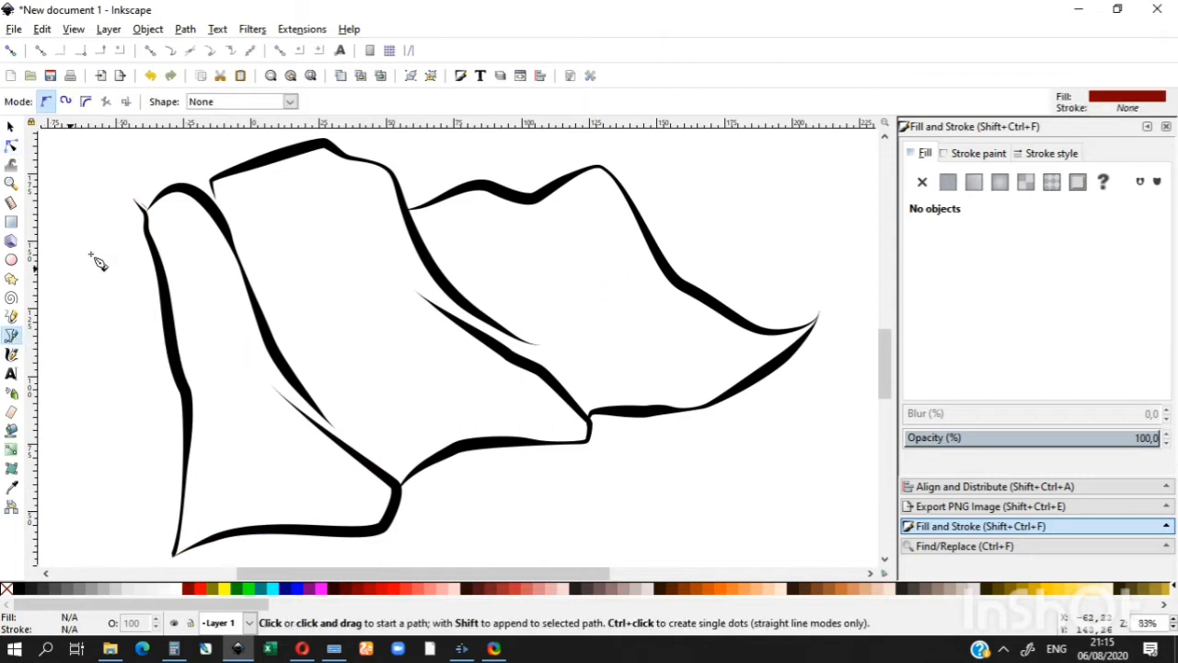
click(144, 212)
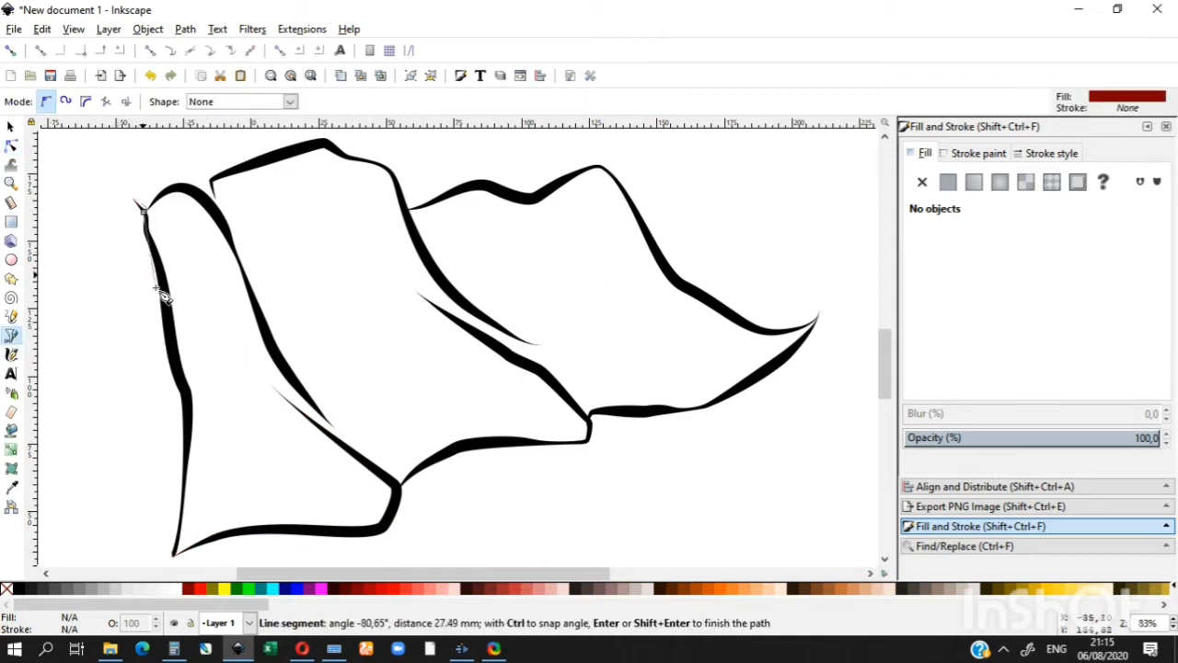
mouse_move(171, 315)
mouse_down()
mouse_move(176, 350)
mouse_move(230, 332)
mouse_move(282, 354)
mouse_up()
click(185, 387)
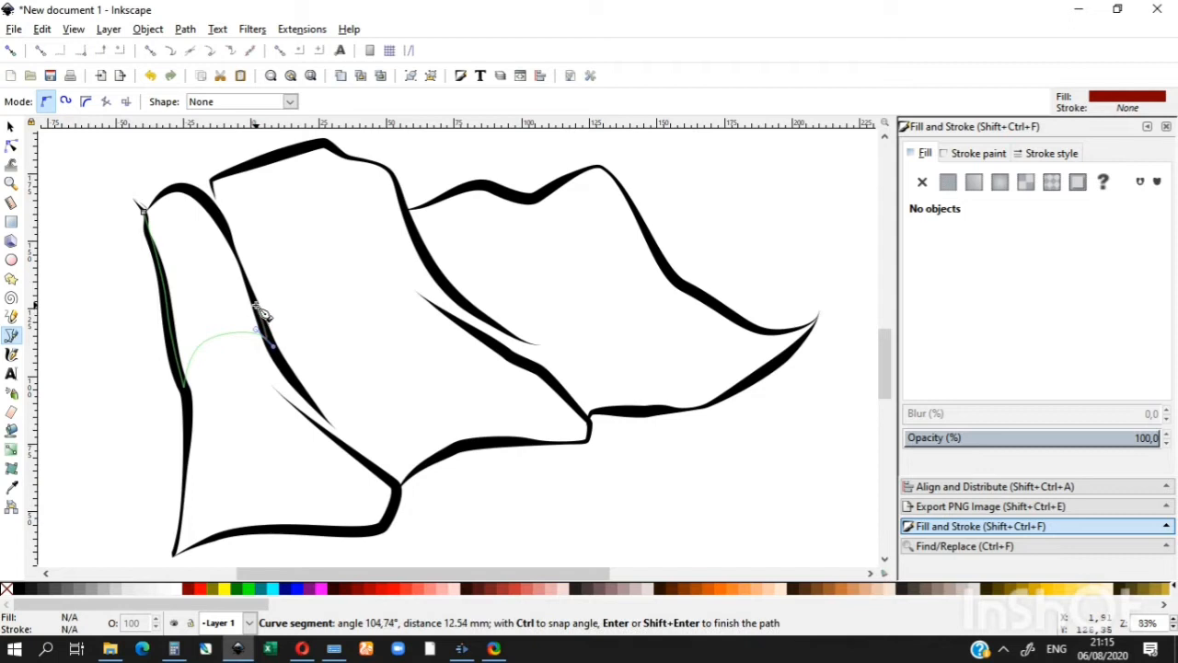
click(260, 313)
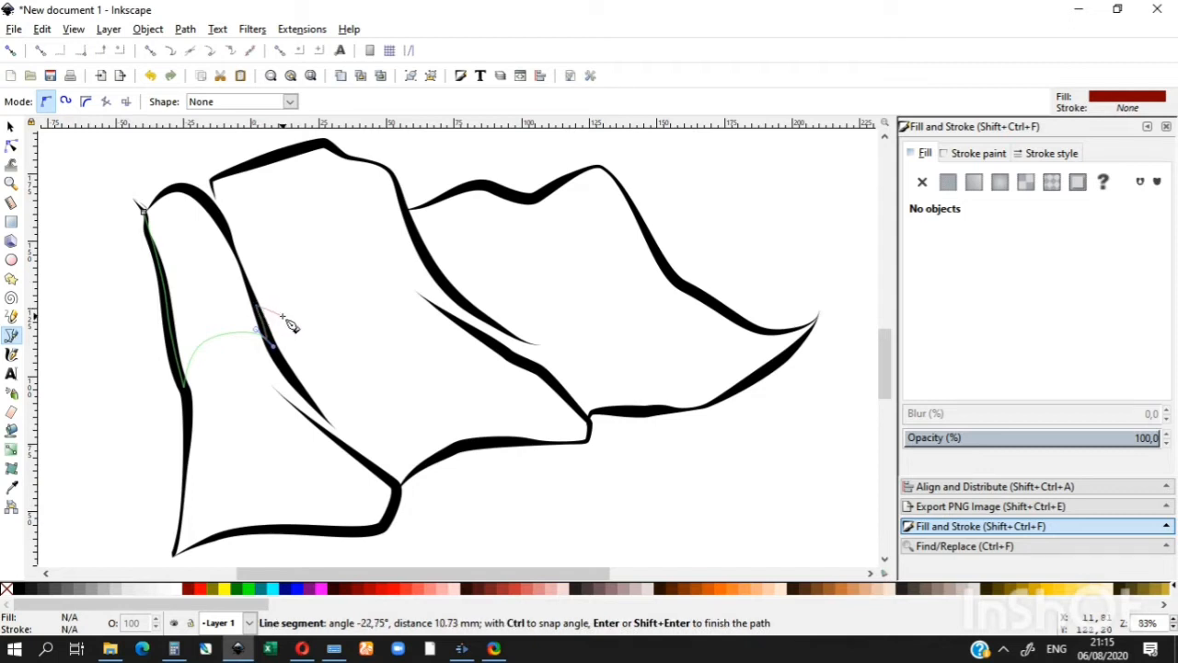
drag(282, 317, 313, 324)
drag(352, 266, 392, 266)
click(446, 315)
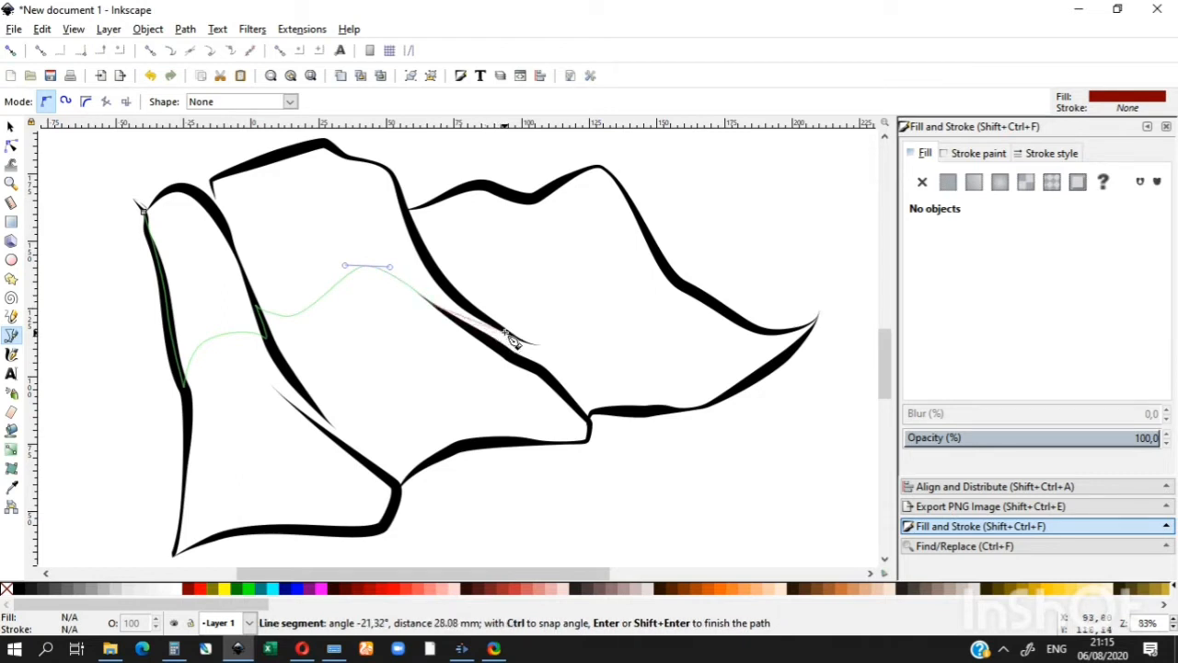
drag(445, 291, 442, 270)
drag(502, 305, 565, 310)
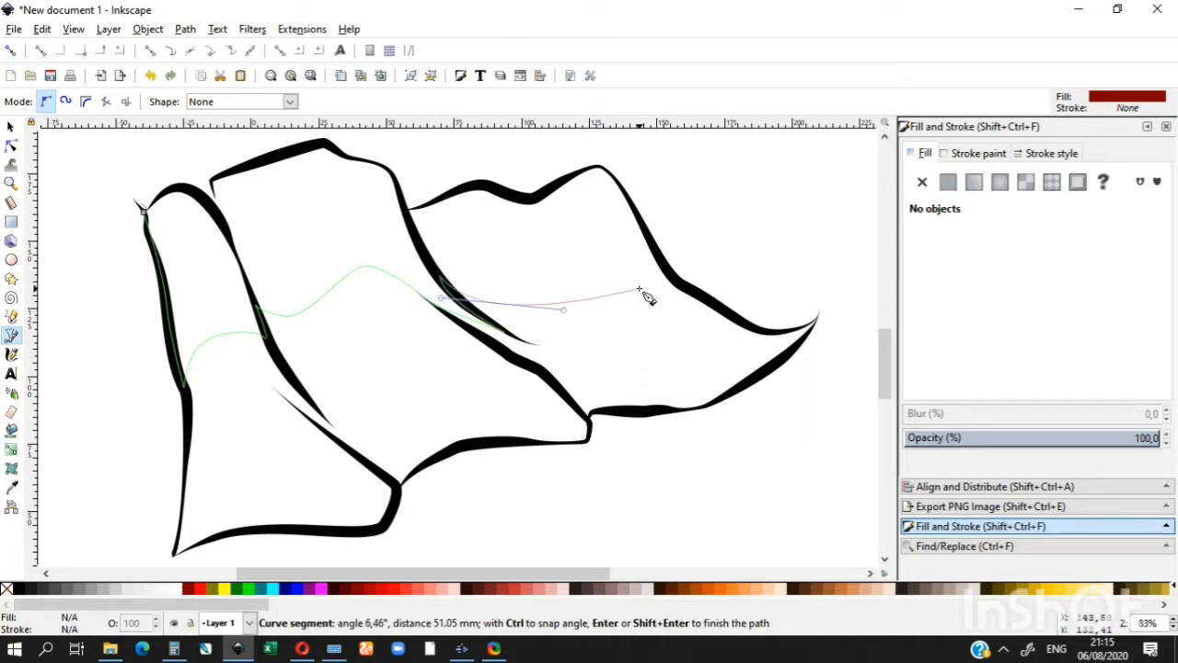
Carry the path up the right ridge and back along the ridge tops to close the dark red shape, and send it behind the black lines.
drag(638, 289, 599, 173)
drag(543, 199, 416, 224)
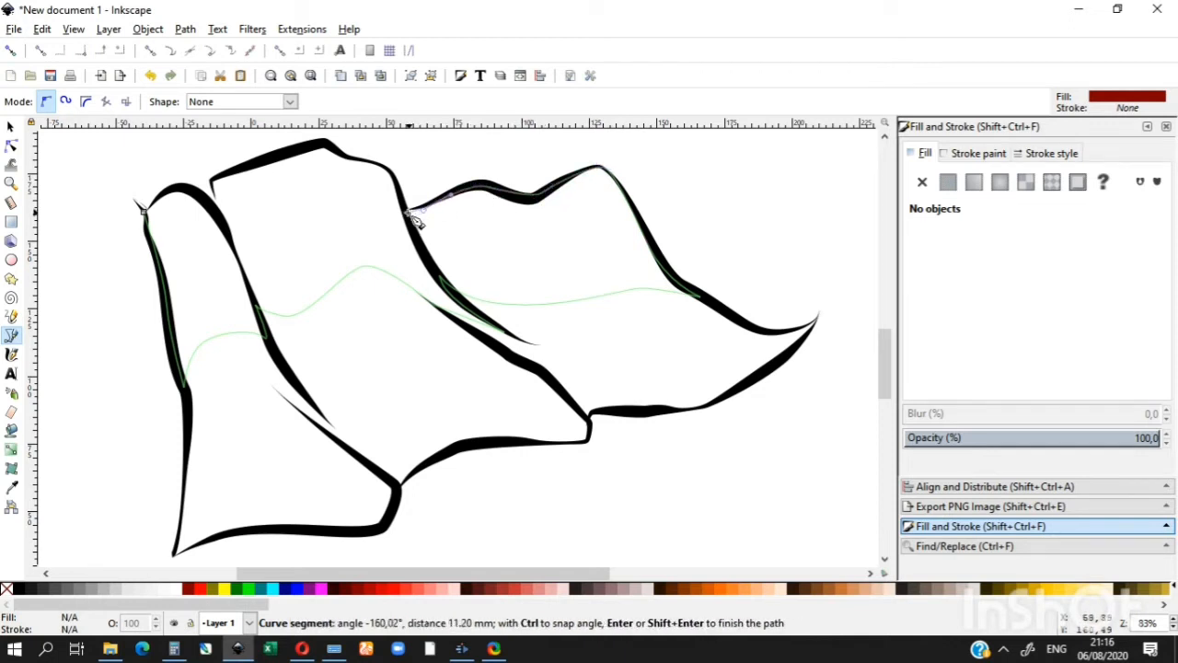
click(414, 215)
drag(389, 173, 318, 150)
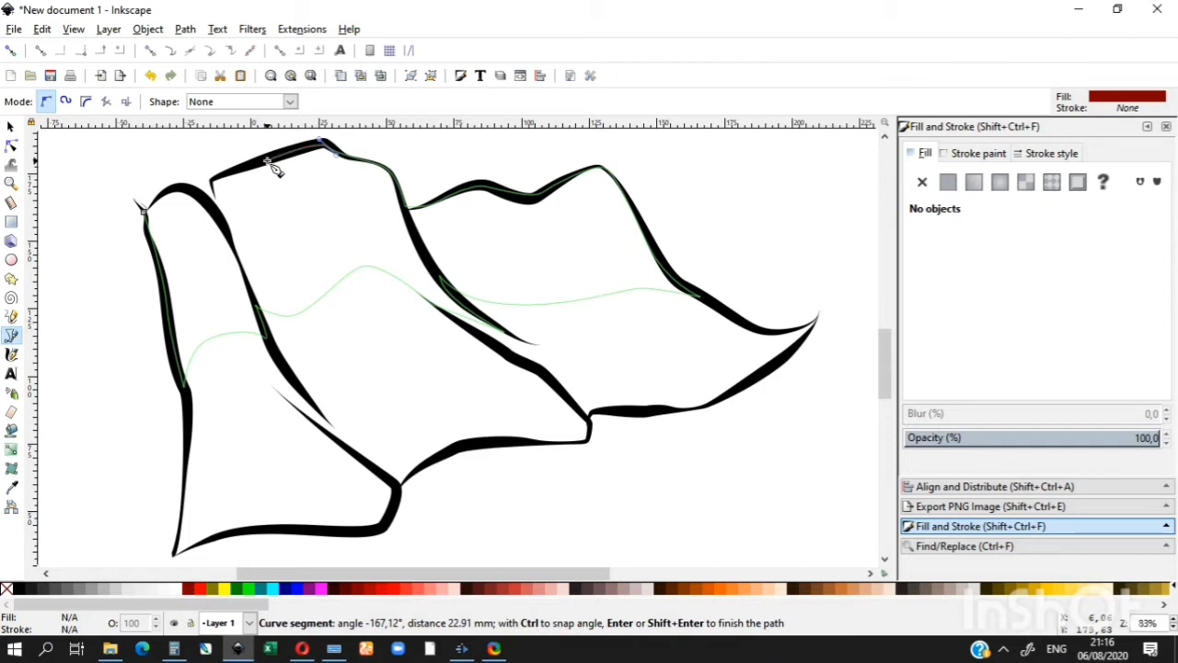
drag(224, 178, 158, 208)
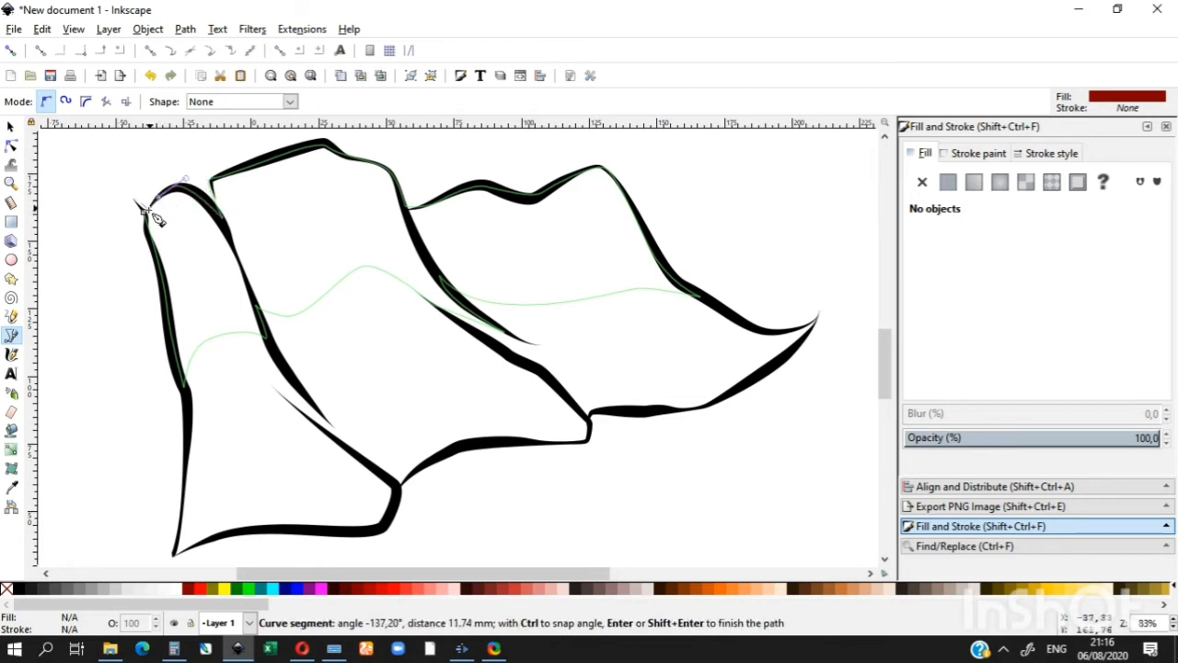
click(146, 211)
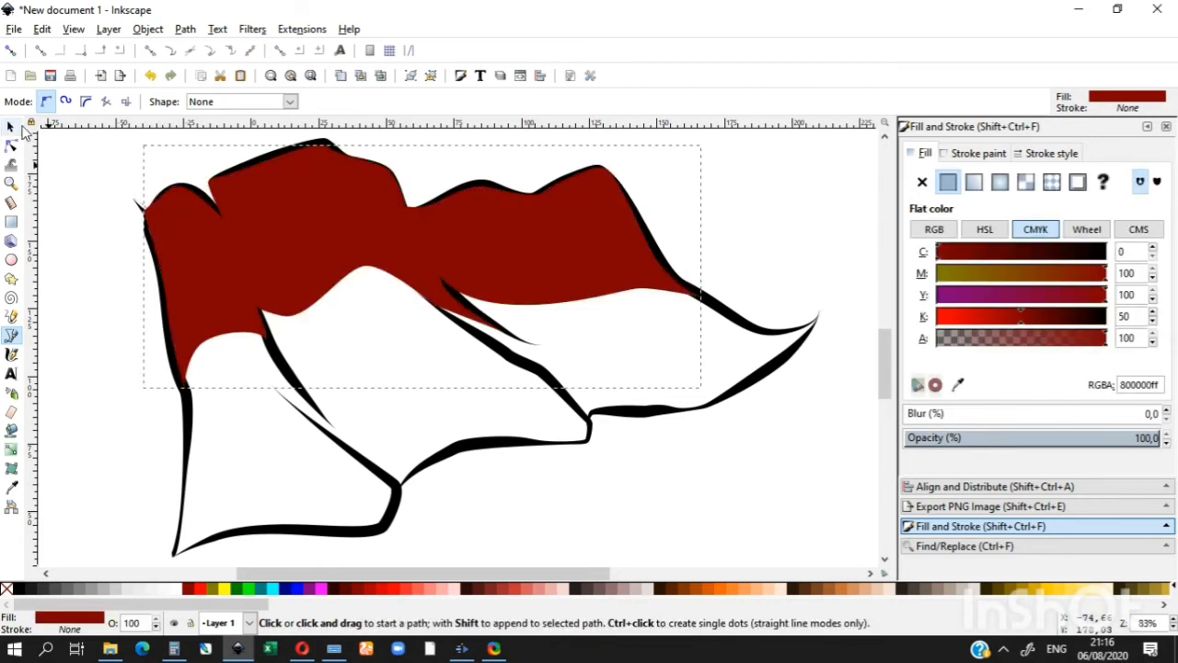
click(10, 131)
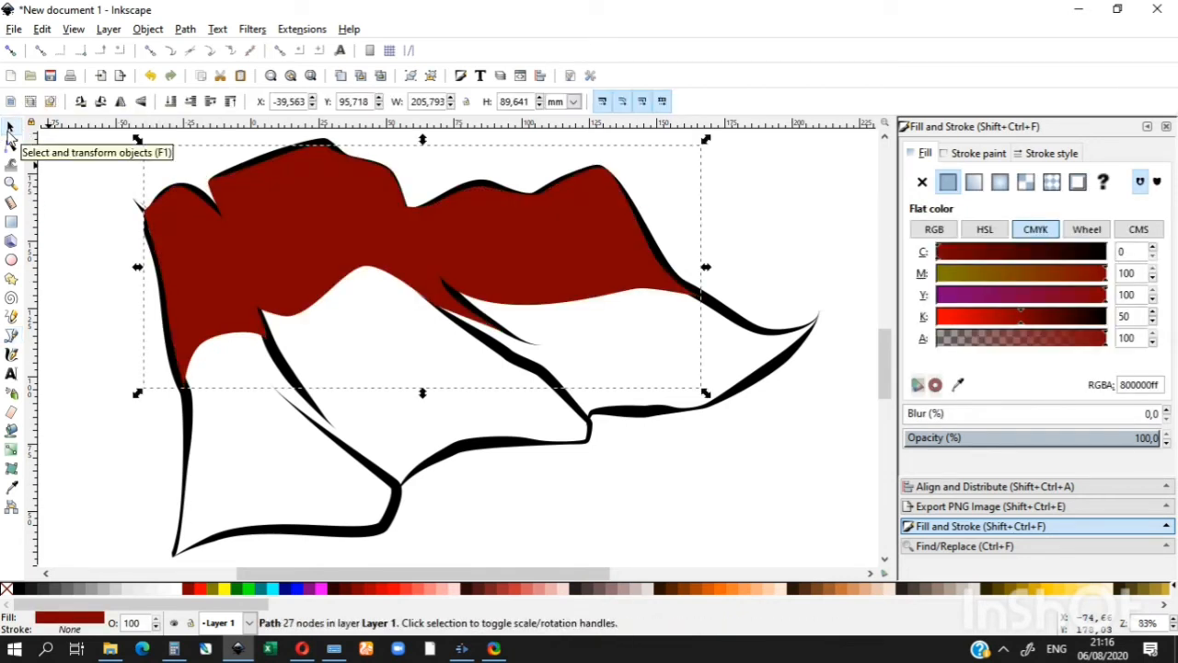
key(End)
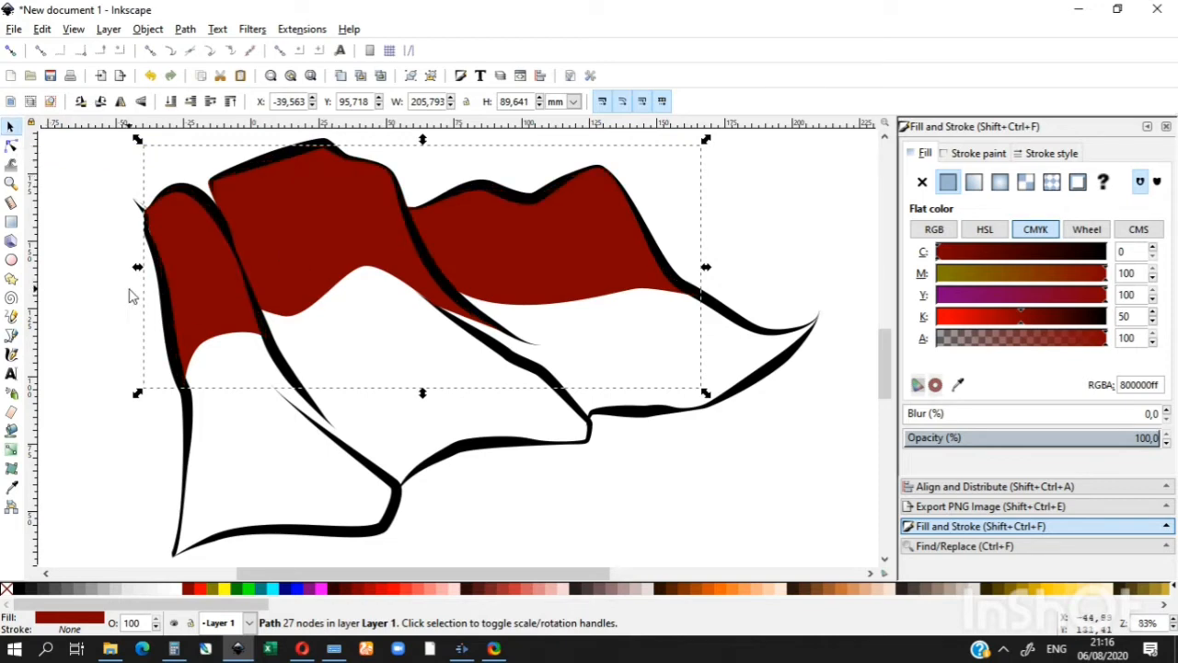
click(11, 316)
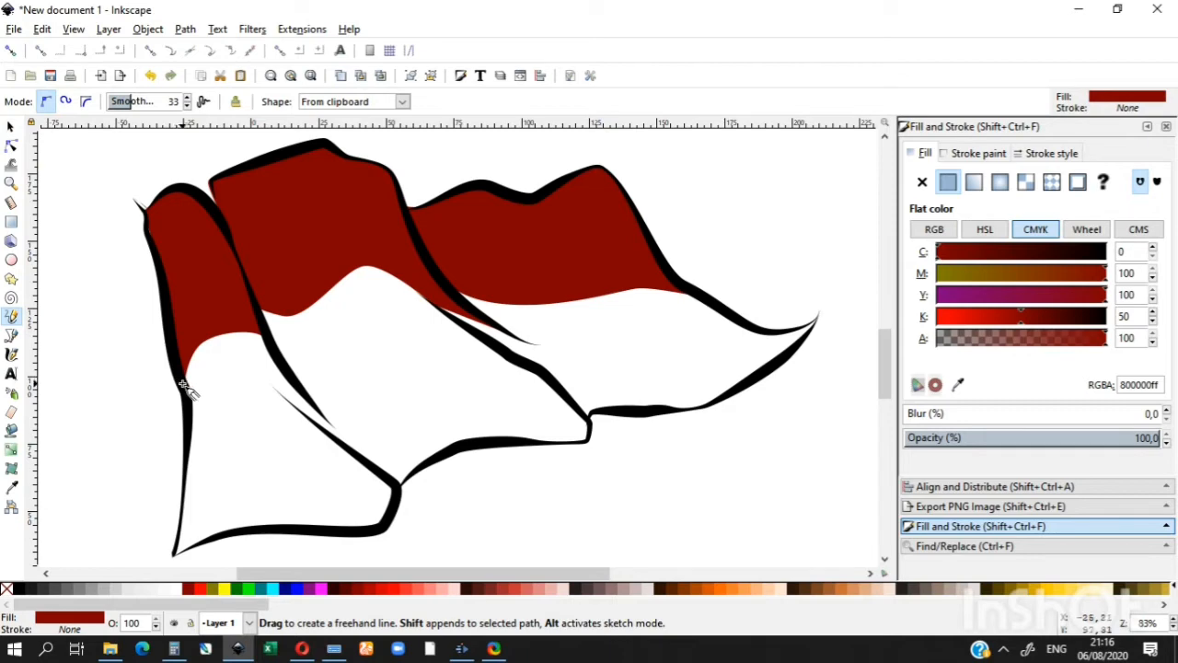
click(186, 390)
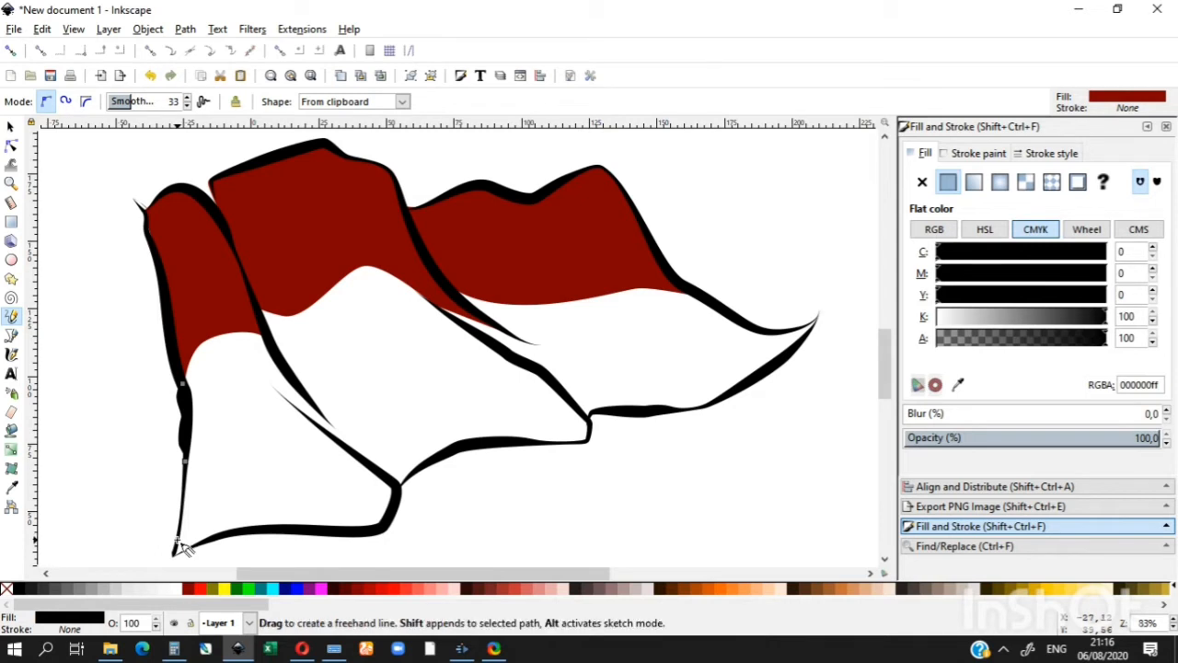
key(ctrl+z)
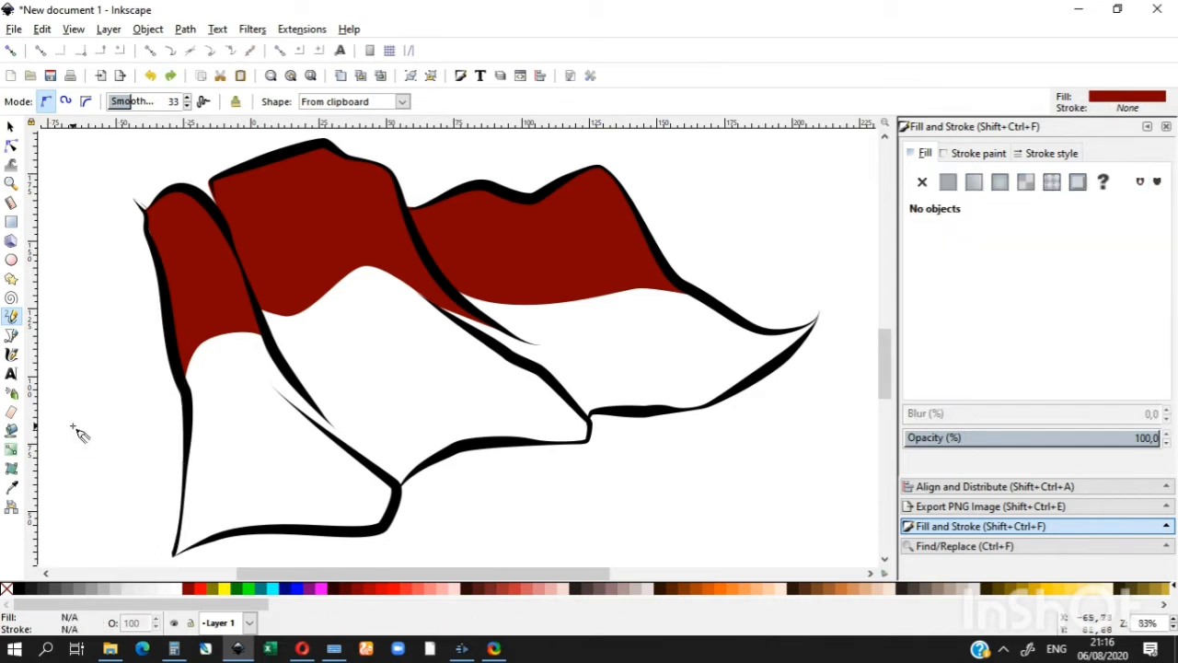
Start a Bezier path on the left outline at the red area's lower edge, following the left and bottom outlines to the right tip.
click(11, 335)
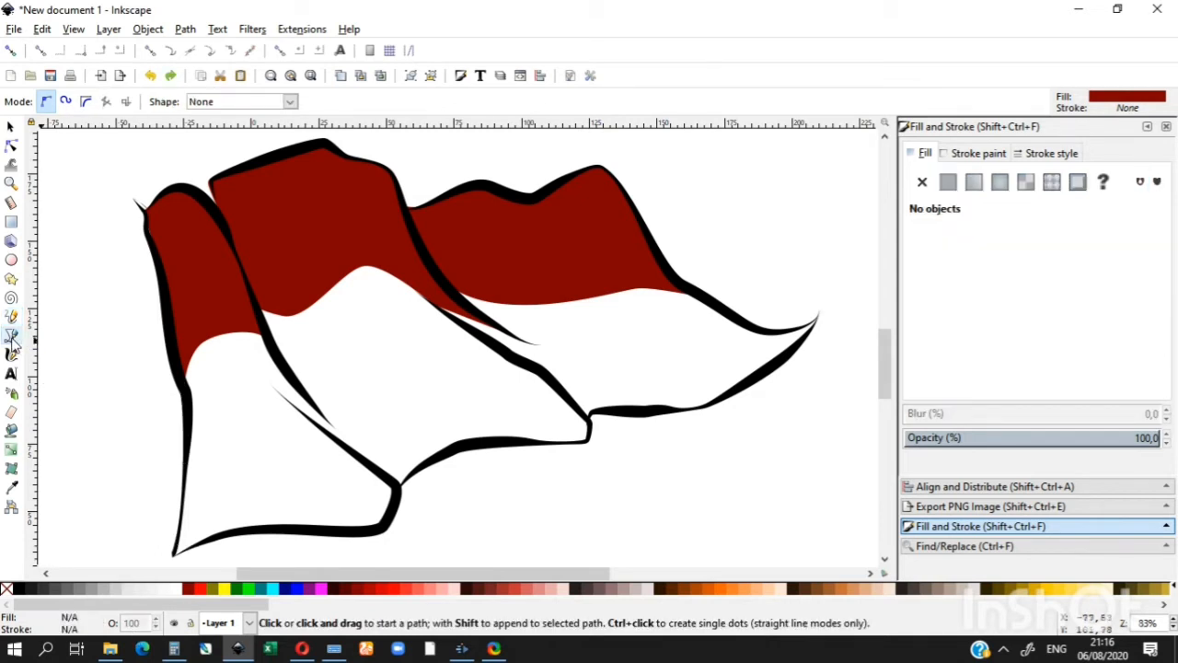
click(182, 381)
drag(195, 470, 188, 523)
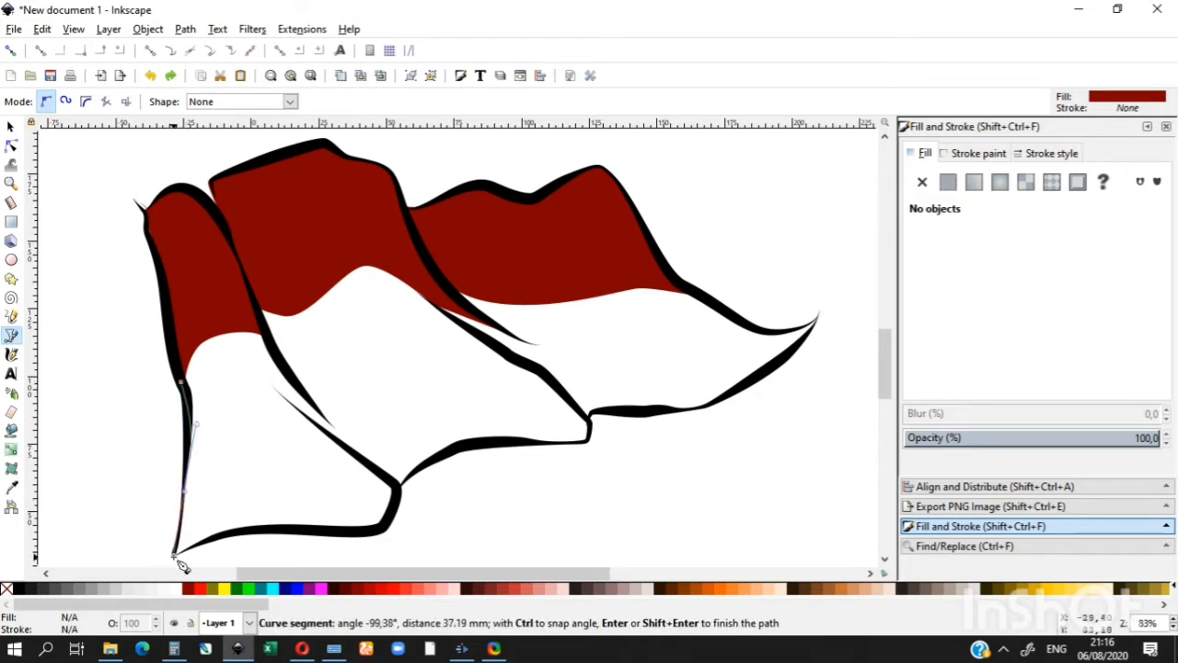
click(177, 555)
drag(276, 532, 699, 410)
drag(784, 359, 697, 302)
click(819, 317)
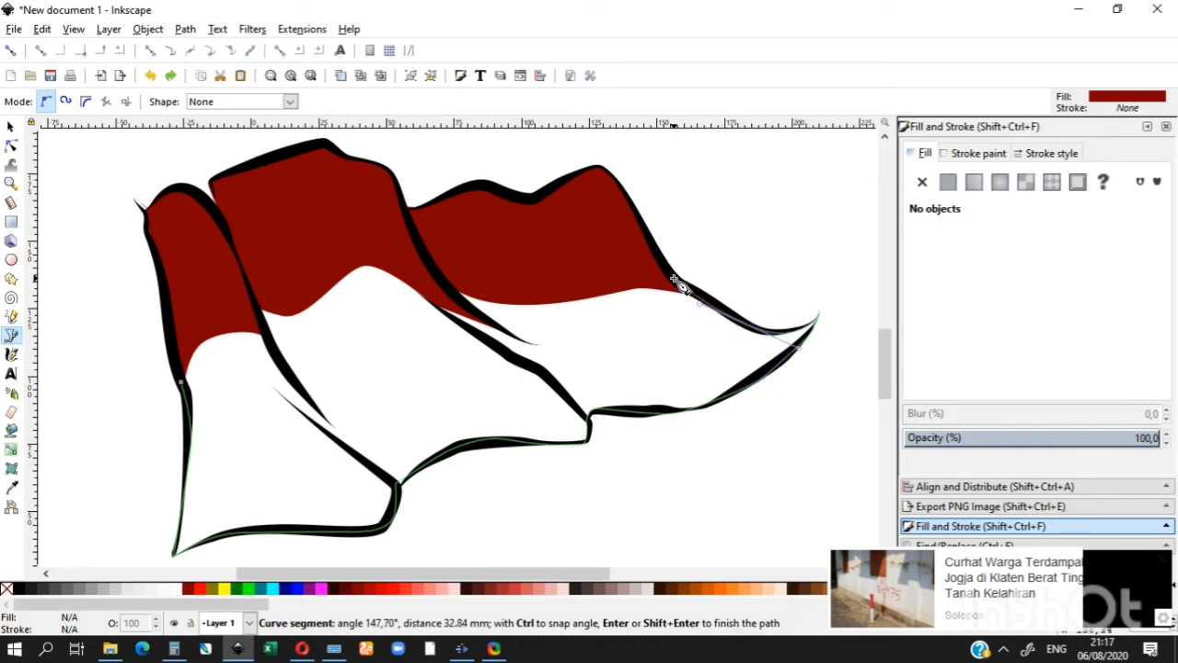
Carry the path from the right tip back along the wavy lower edge of the red area and close it at the left outline.
click(652, 283)
drag(625, 288, 577, 293)
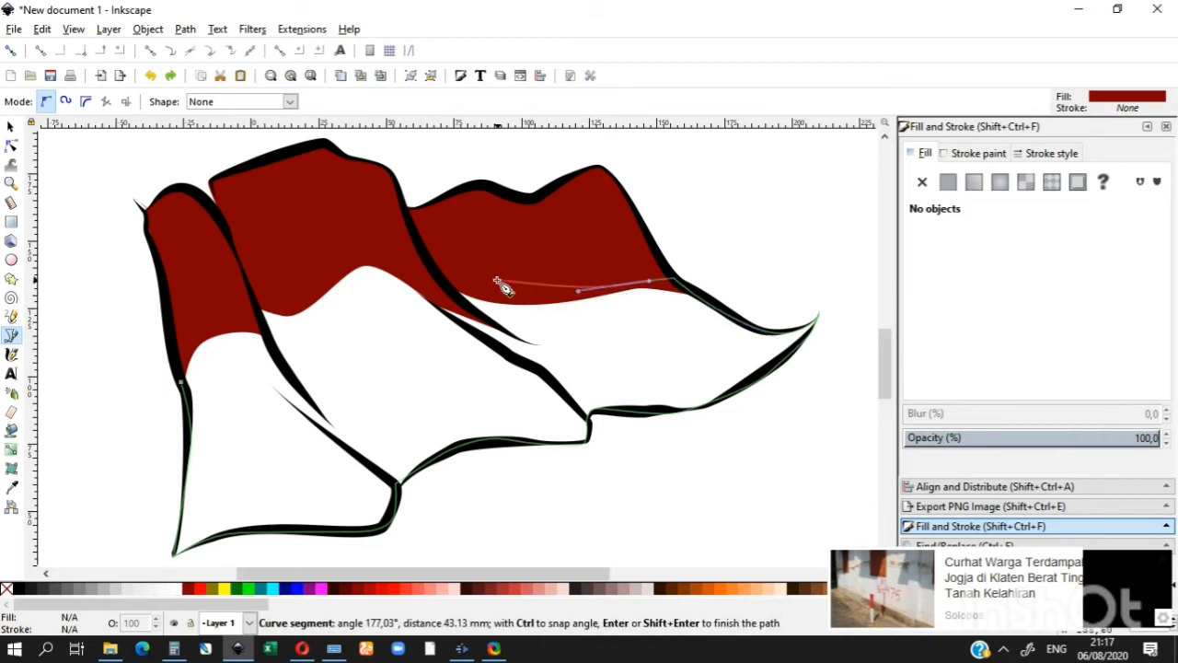
drag(494, 292, 448, 285)
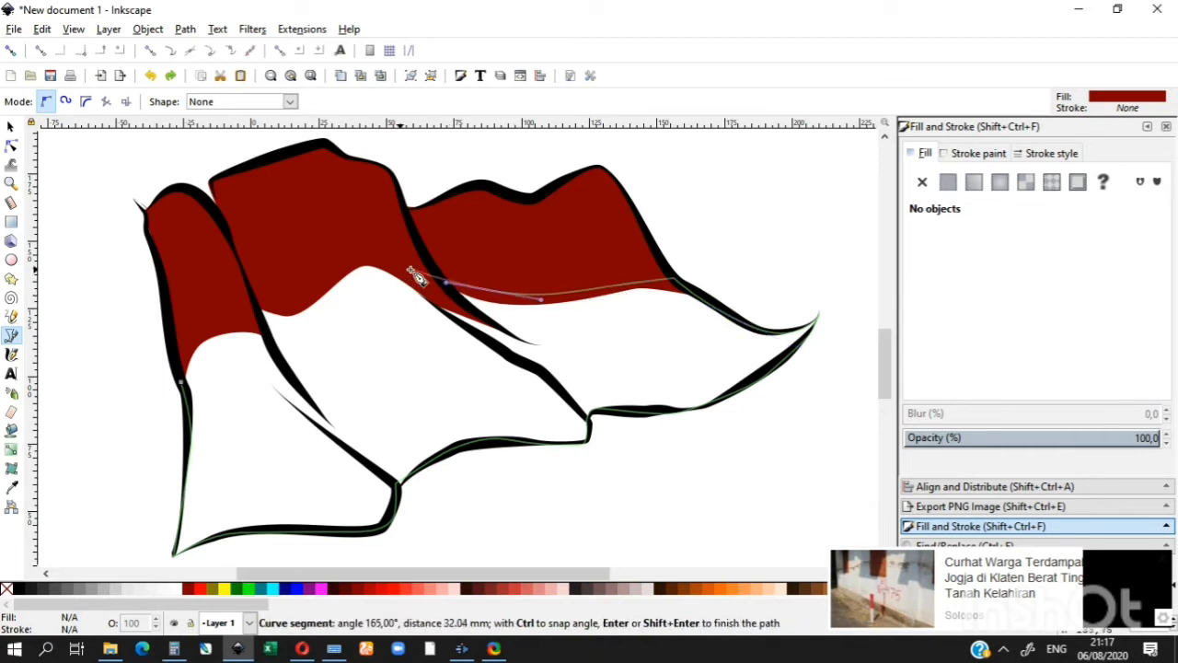
click(442, 279)
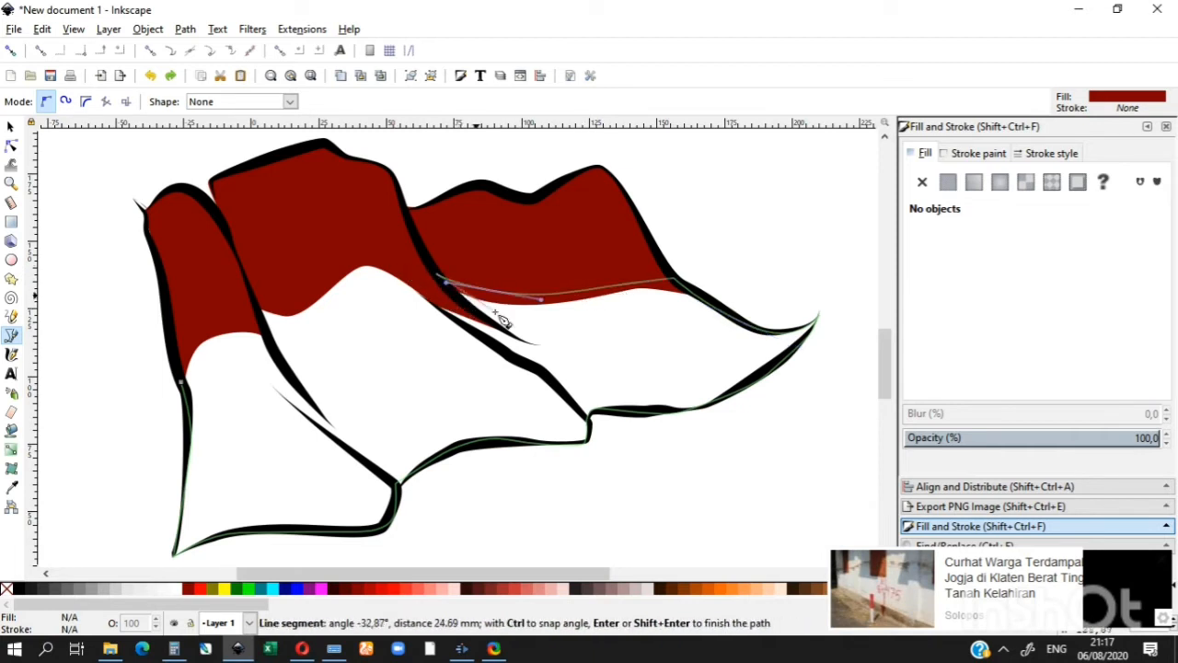
click(484, 321)
drag(418, 293, 343, 273)
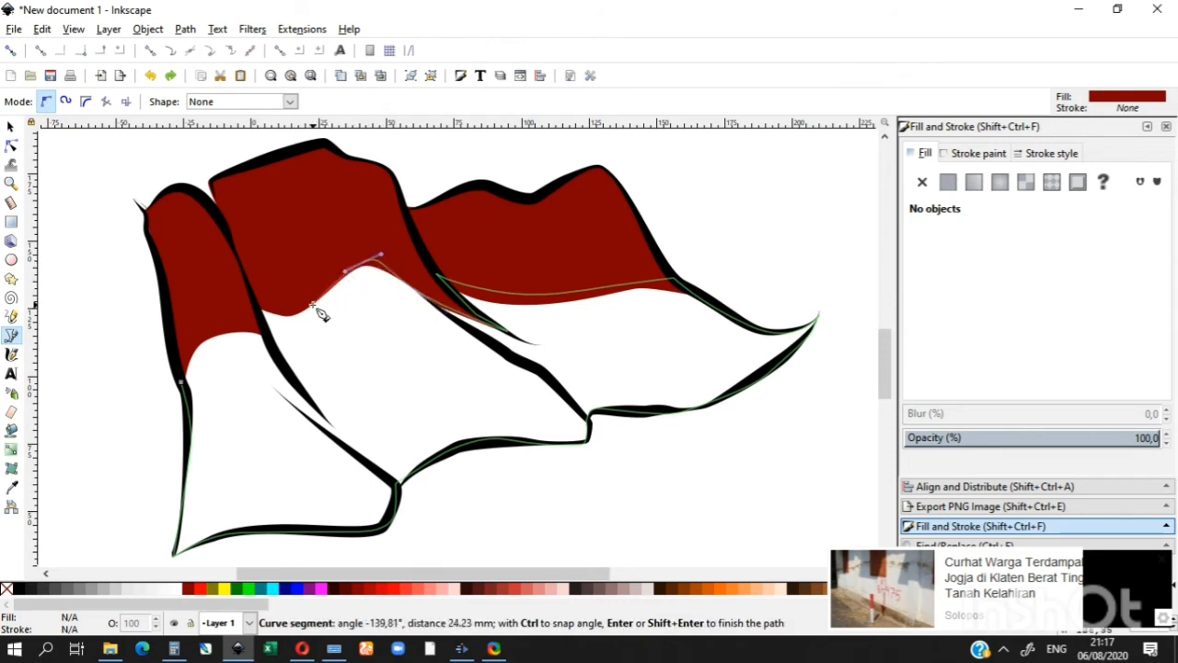
drag(316, 309, 265, 311)
click(259, 306)
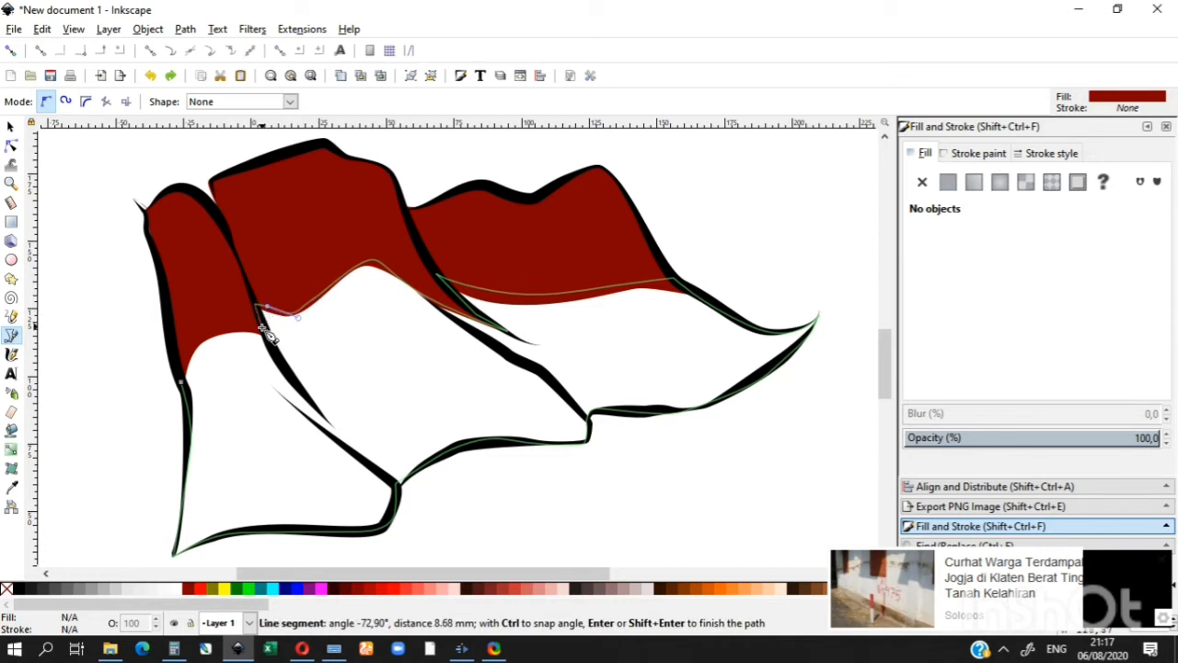
drag(227, 331, 187, 383)
click(183, 385)
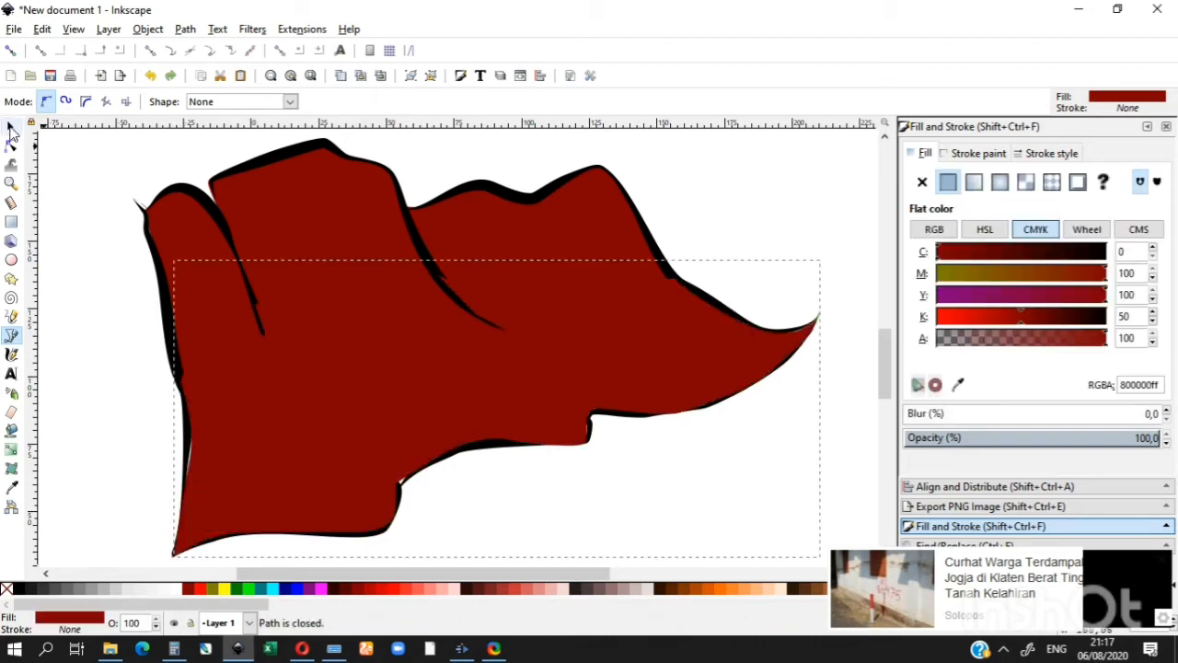
Fill the new lower shape with 10% grey and lower it behind the red area and black outlines.
click(10, 127)
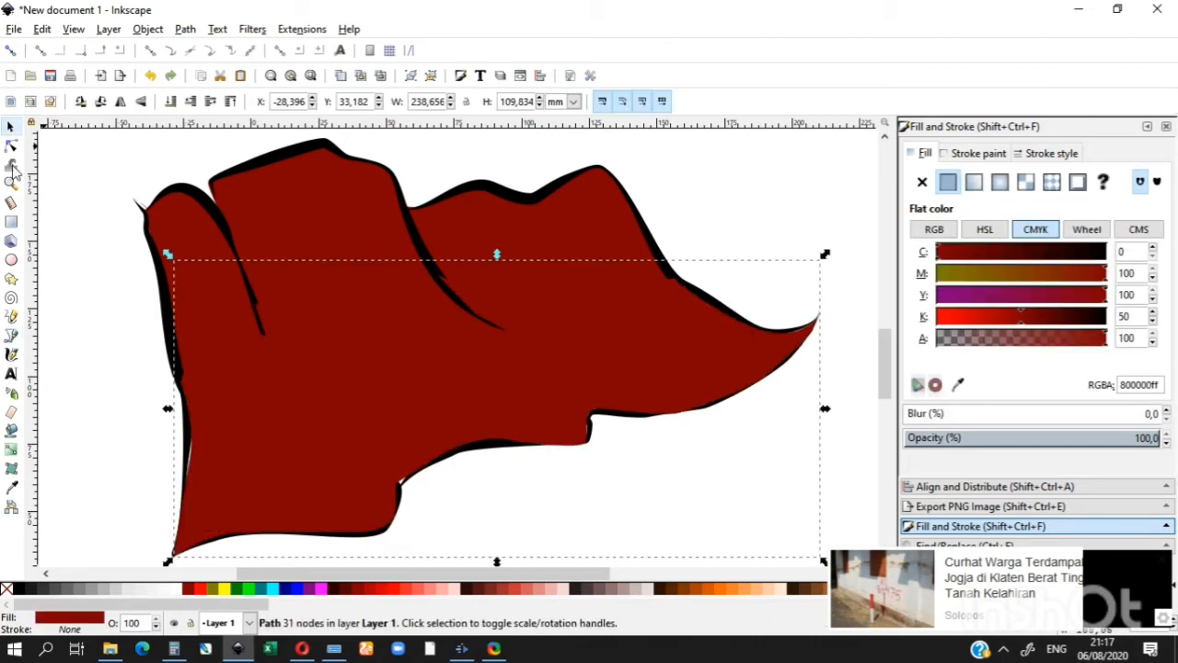
click(133, 589)
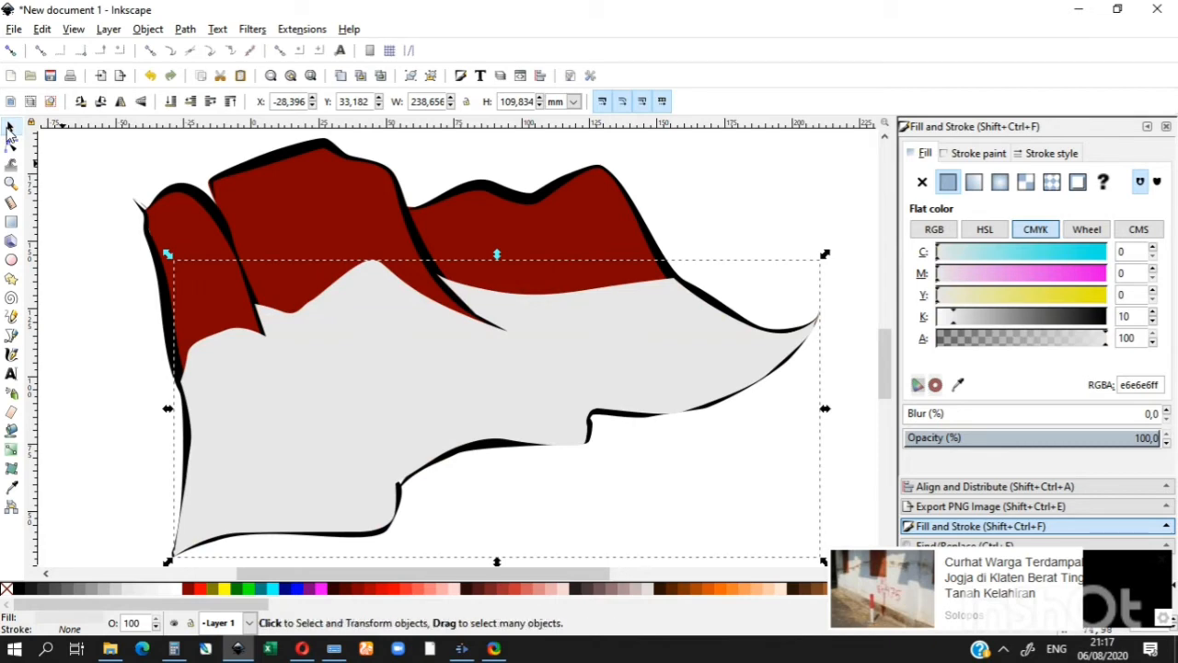
key(Page_Down)
key(Page_Down)
key(Page_Down)
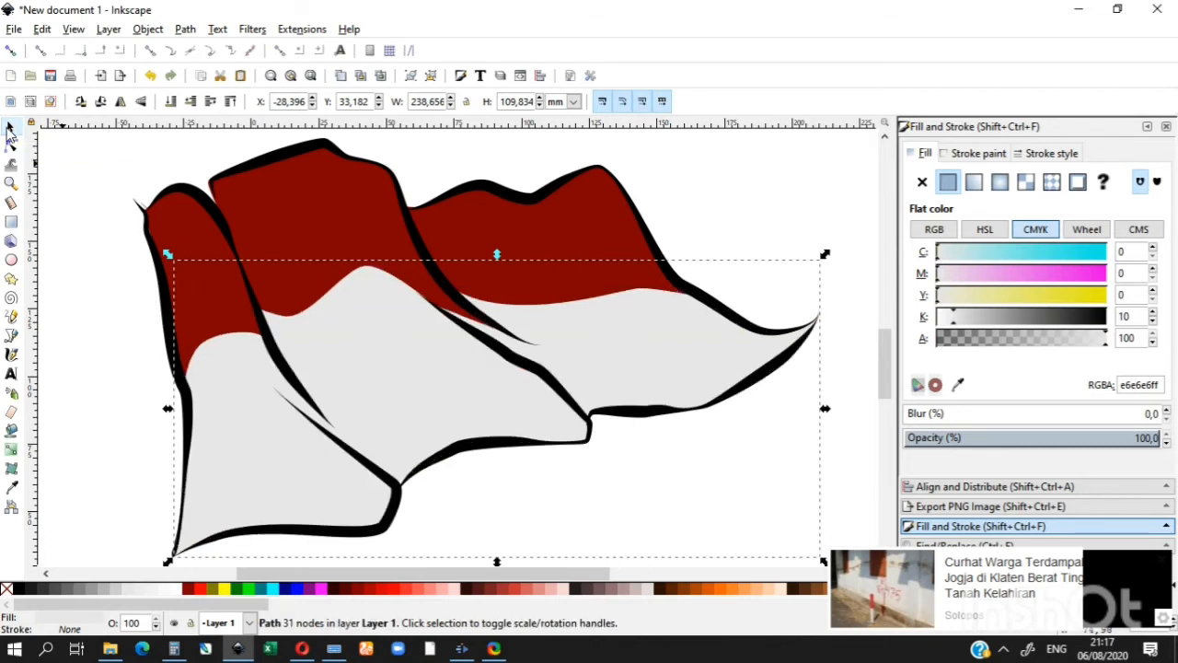
Duplicate the red area and subtract the copy from the light grey shape with Difference.
click(268, 195)
key(Home)
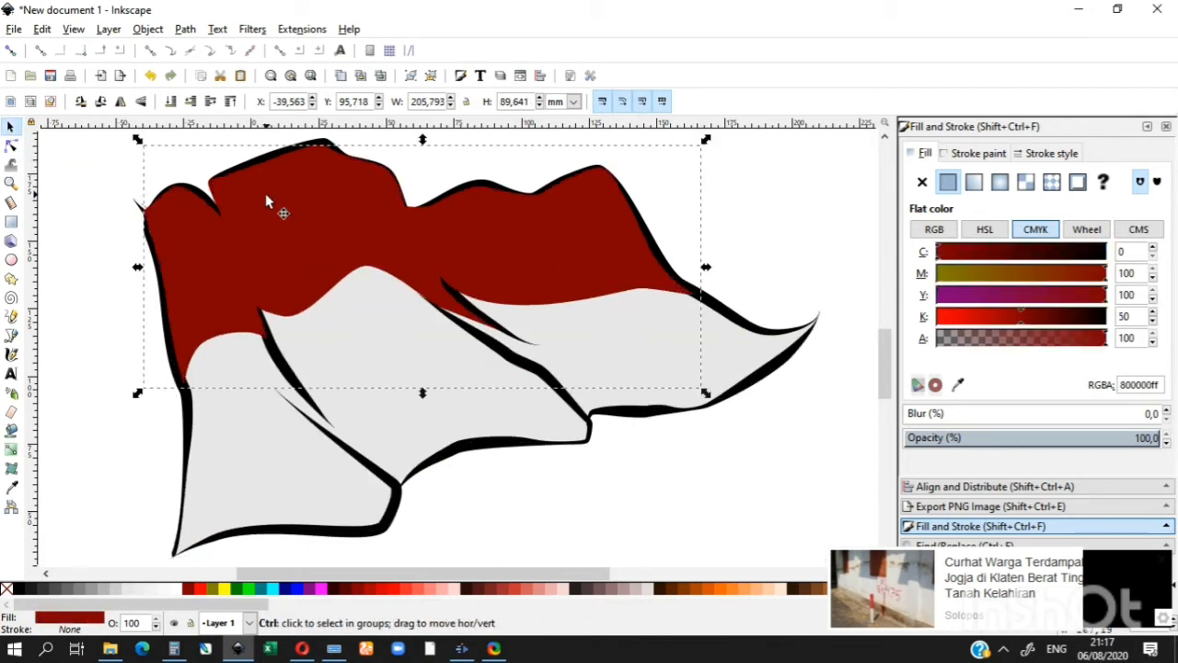
shift+click(316, 481)
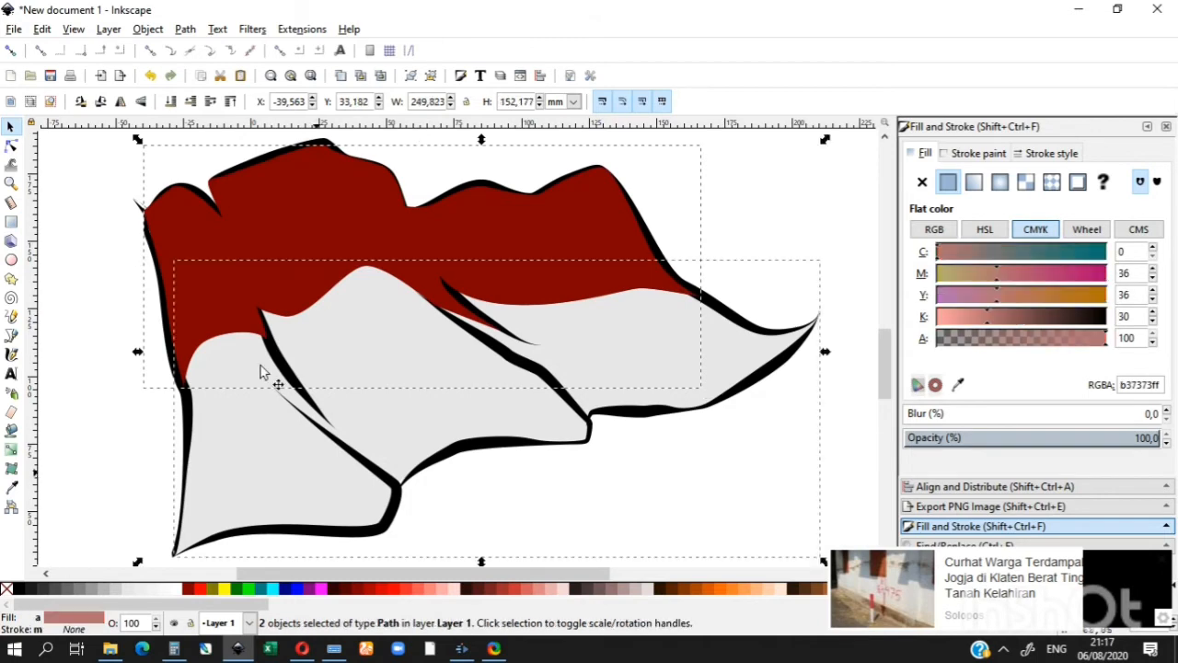
click(185, 29)
click(194, 146)
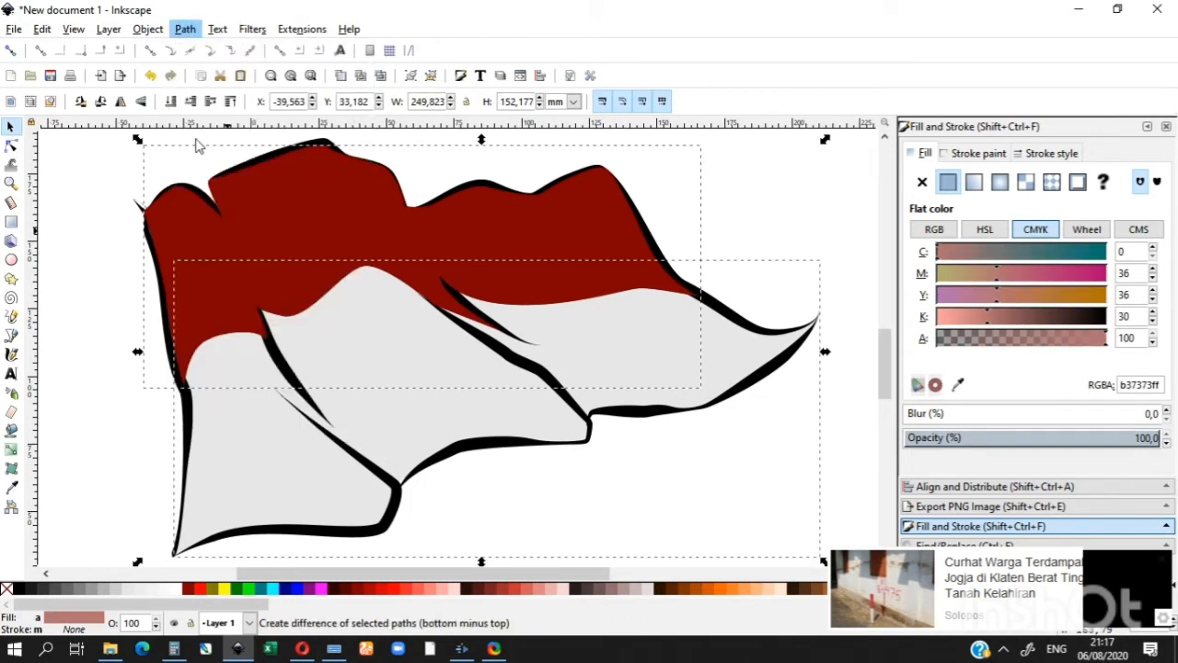
click(66, 276)
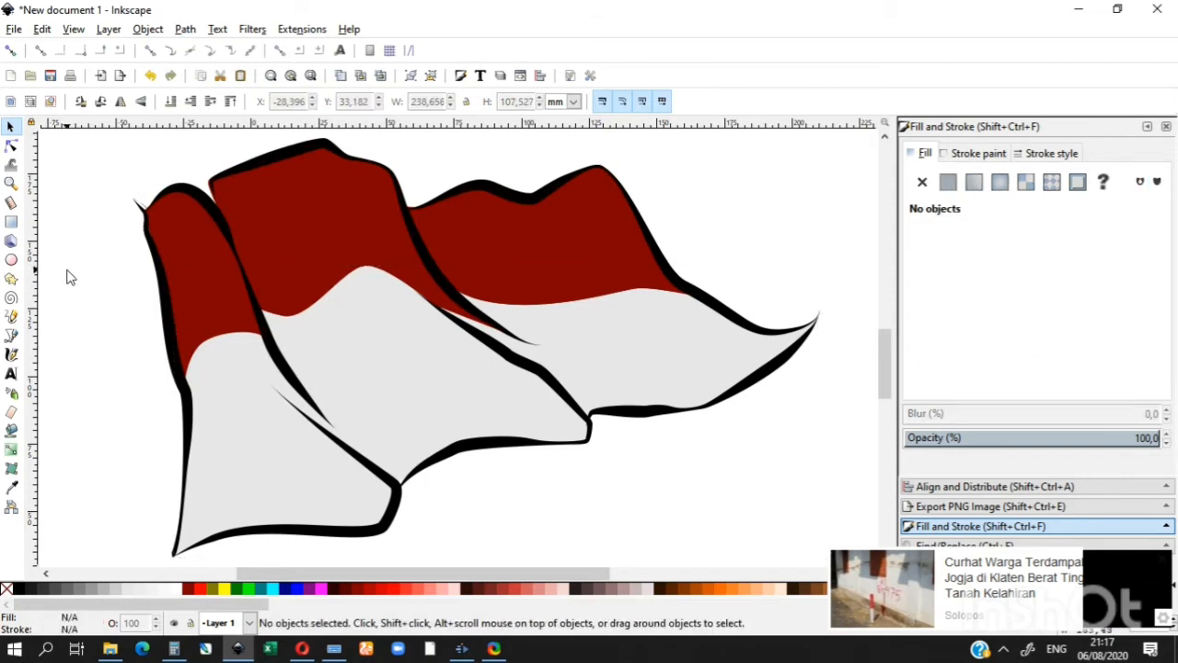
Draw a wavy Bezier path from the top of the leftmost fold down to the drawing's lower-left corner.
click(13, 336)
click(167, 195)
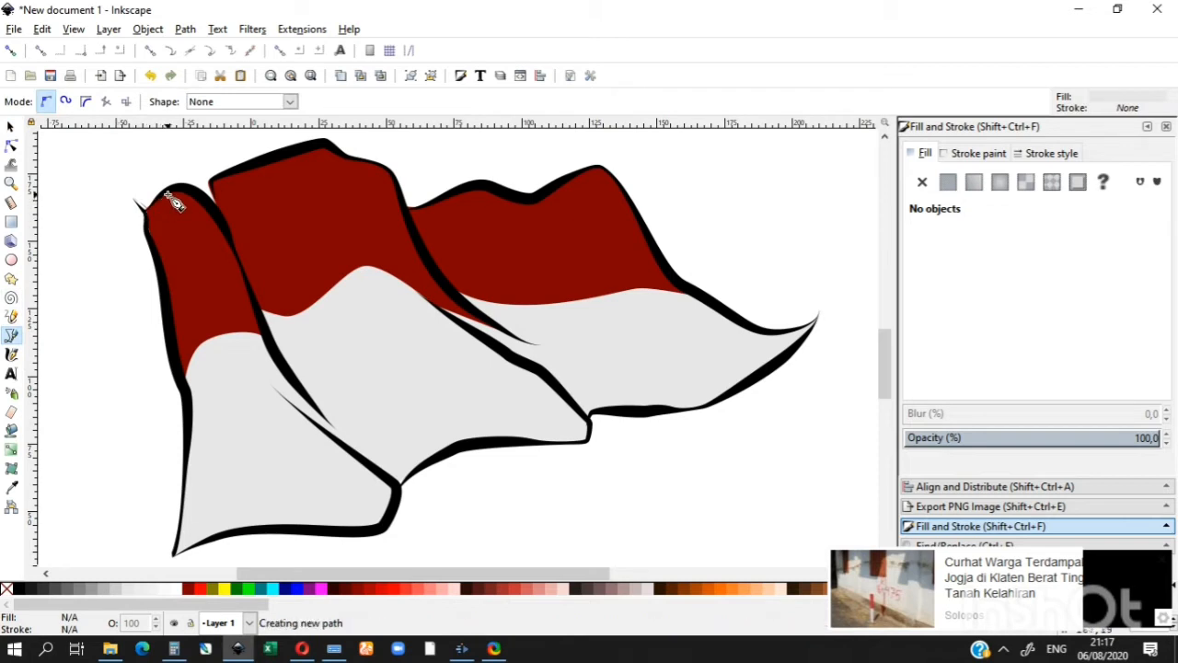
drag(183, 259, 223, 469)
drag(203, 523, 214, 550)
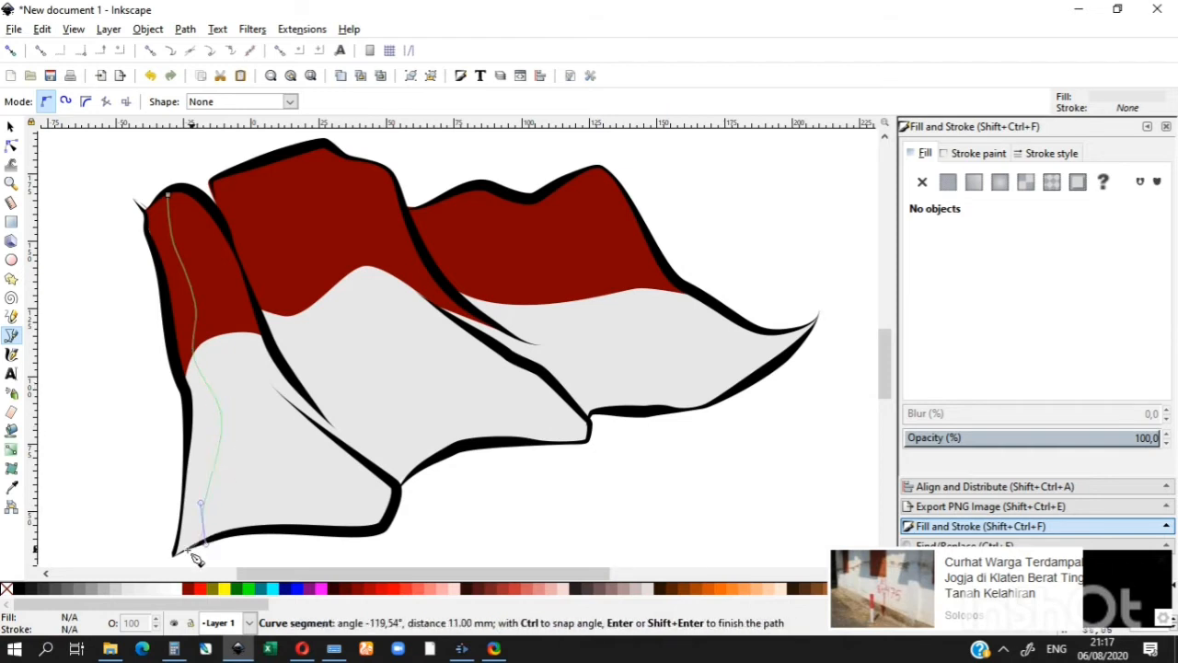
click(176, 555)
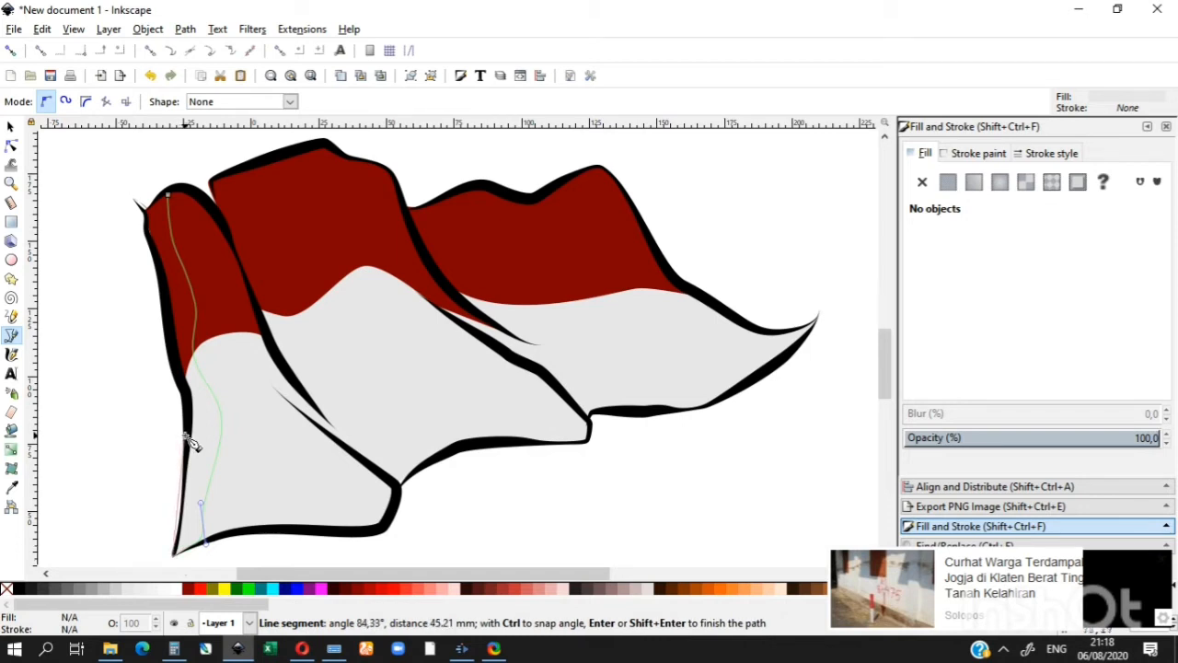
Carry the path back up the left outline to close the shading strip, and fill it with the darker red 550000.
drag(187, 433, 183, 385)
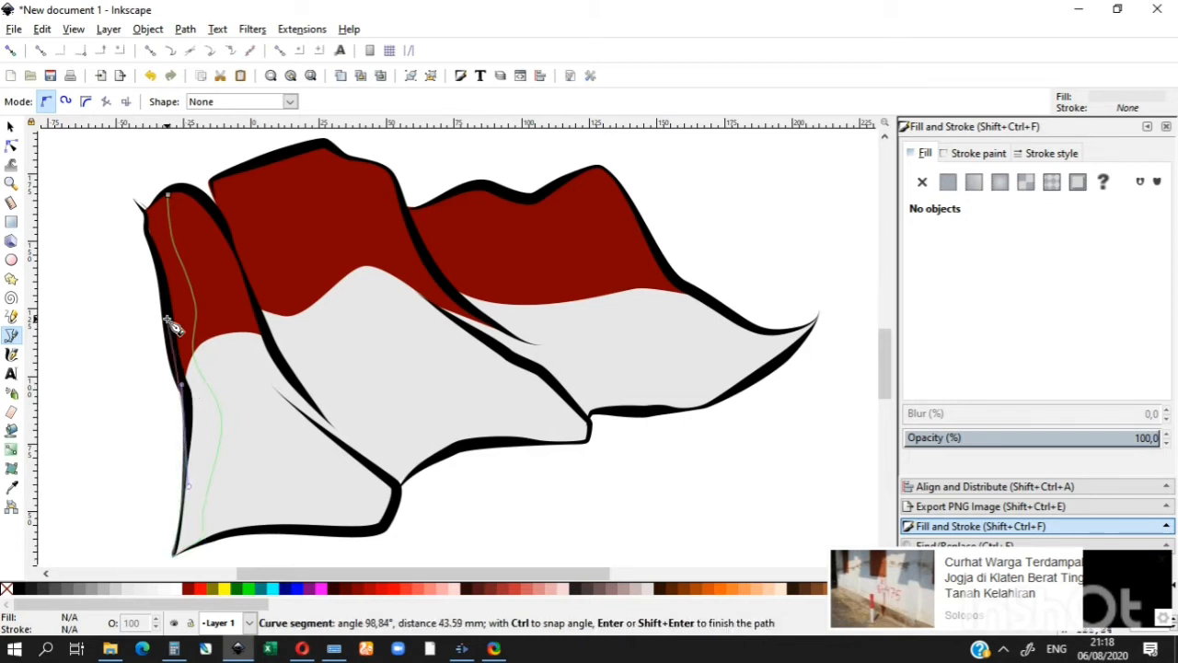
drag(166, 308, 162, 274)
click(154, 232)
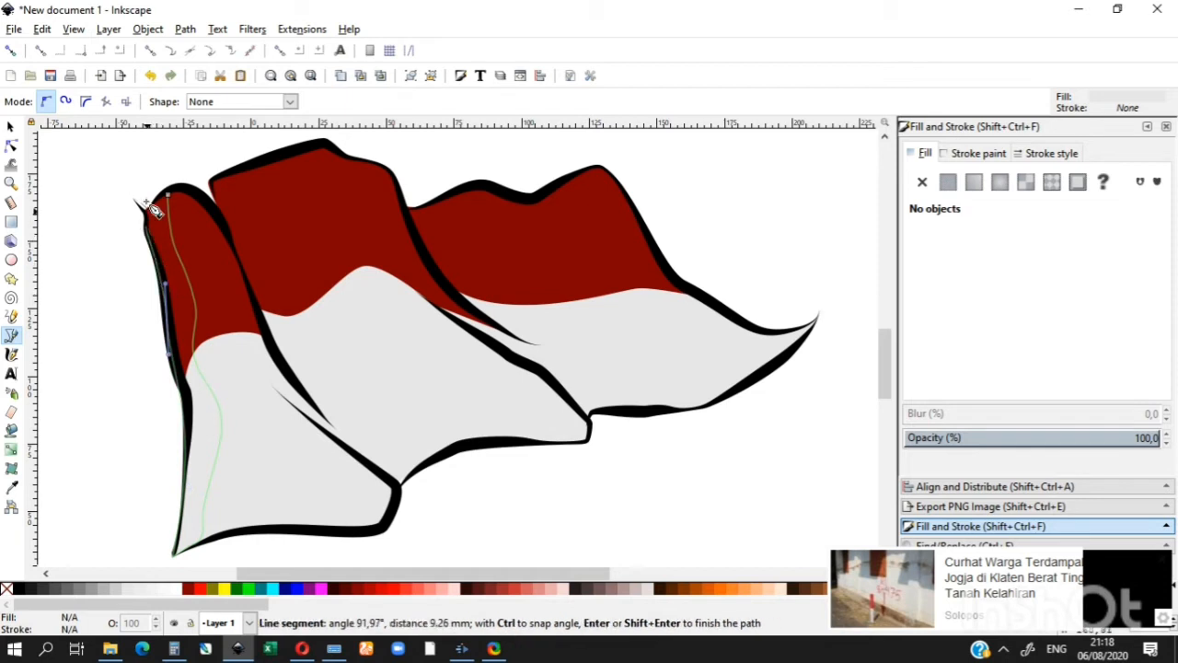
drag(157, 210, 170, 199)
click(10, 127)
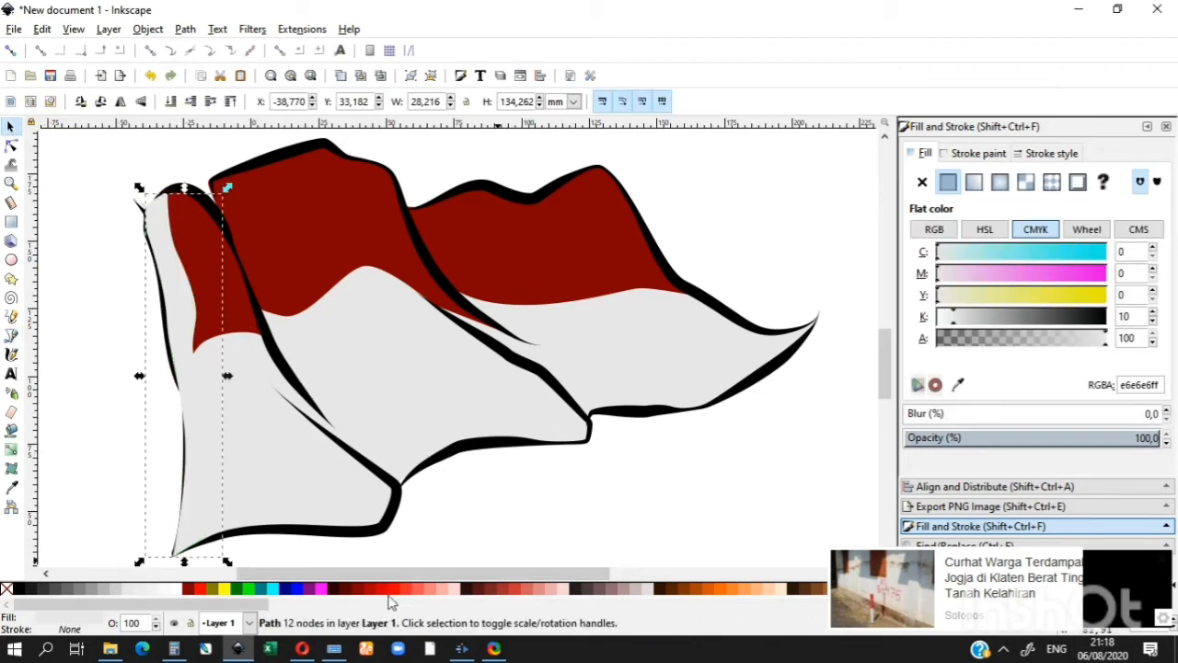
click(345, 590)
click(75, 351)
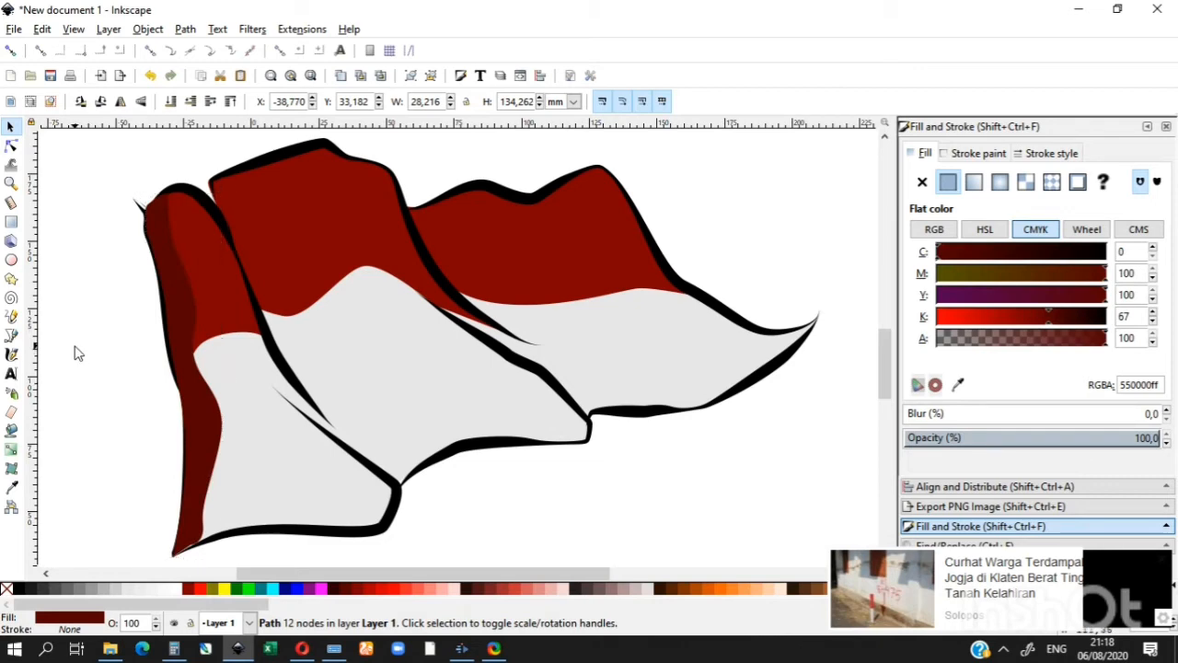
Duplicate the light grey area and use the copy to split the dark red shading strip with Division.
click(226, 422)
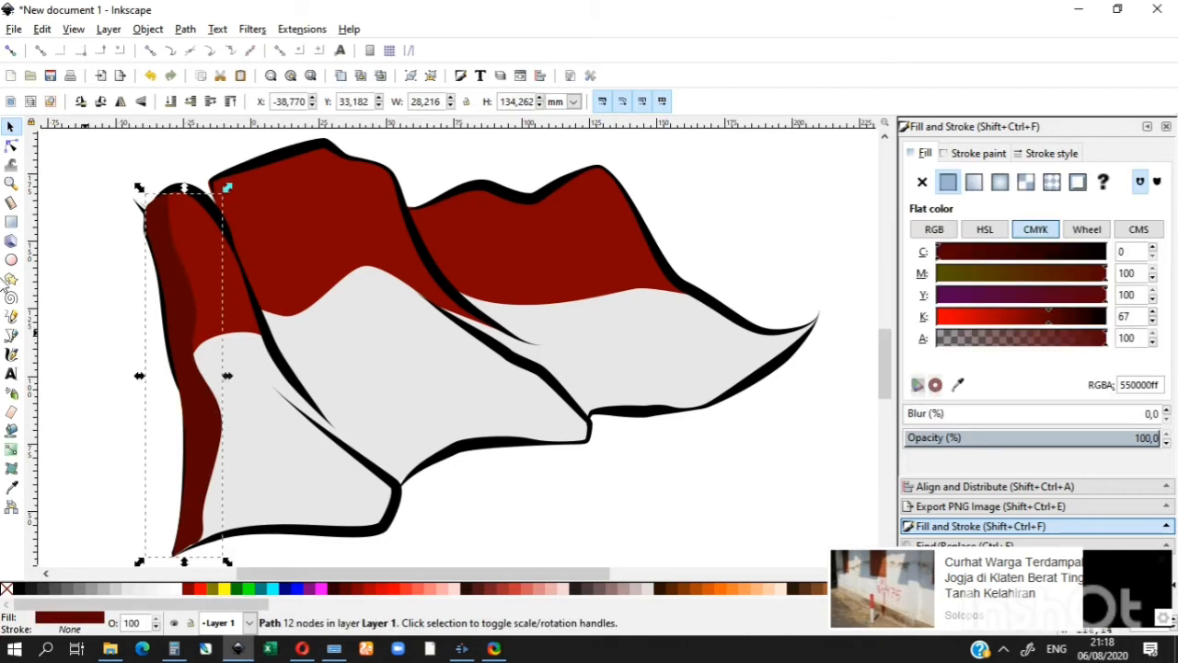
click(272, 433)
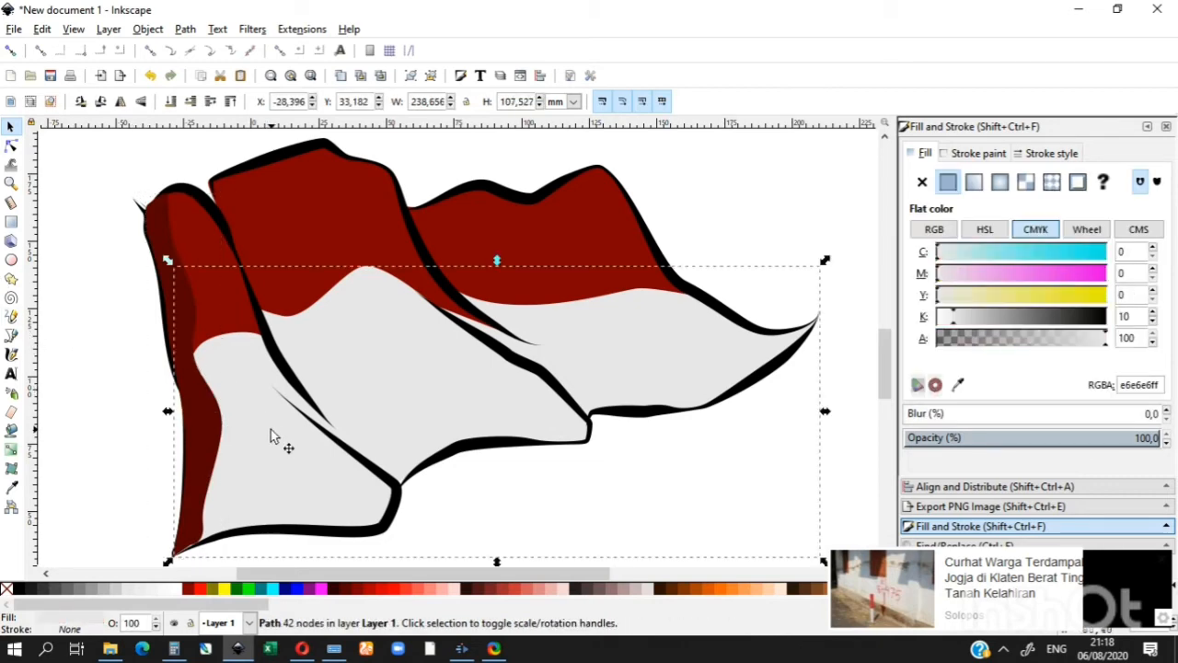
key(ctrl)
key(Home)
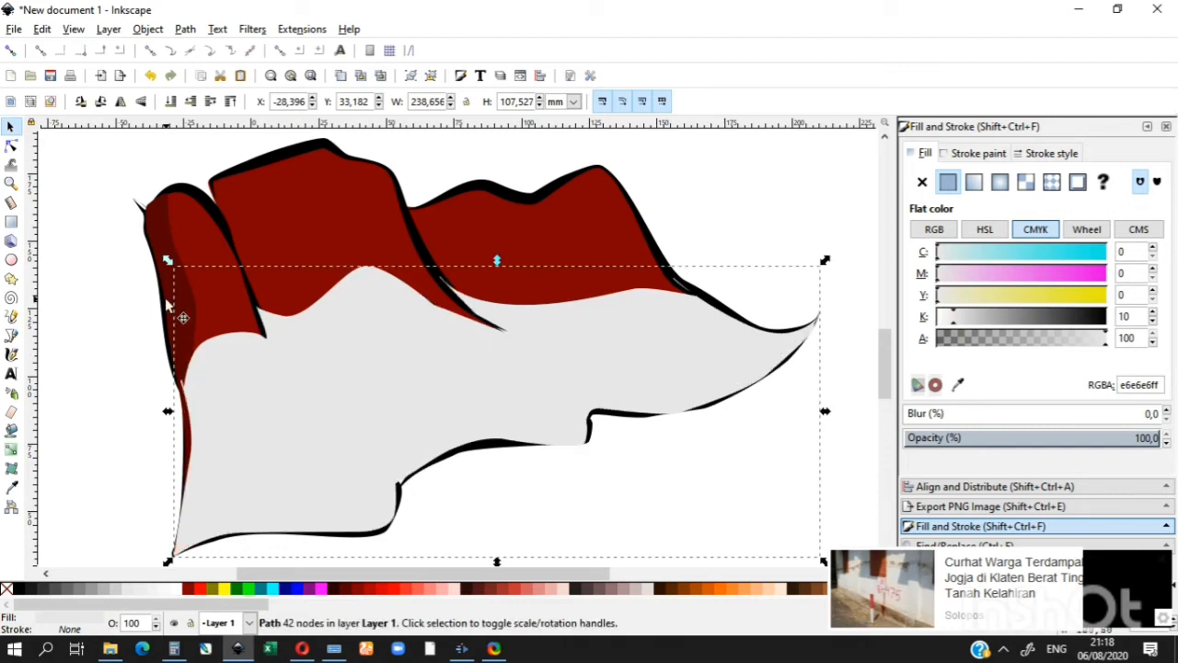
shift+click(156, 235)
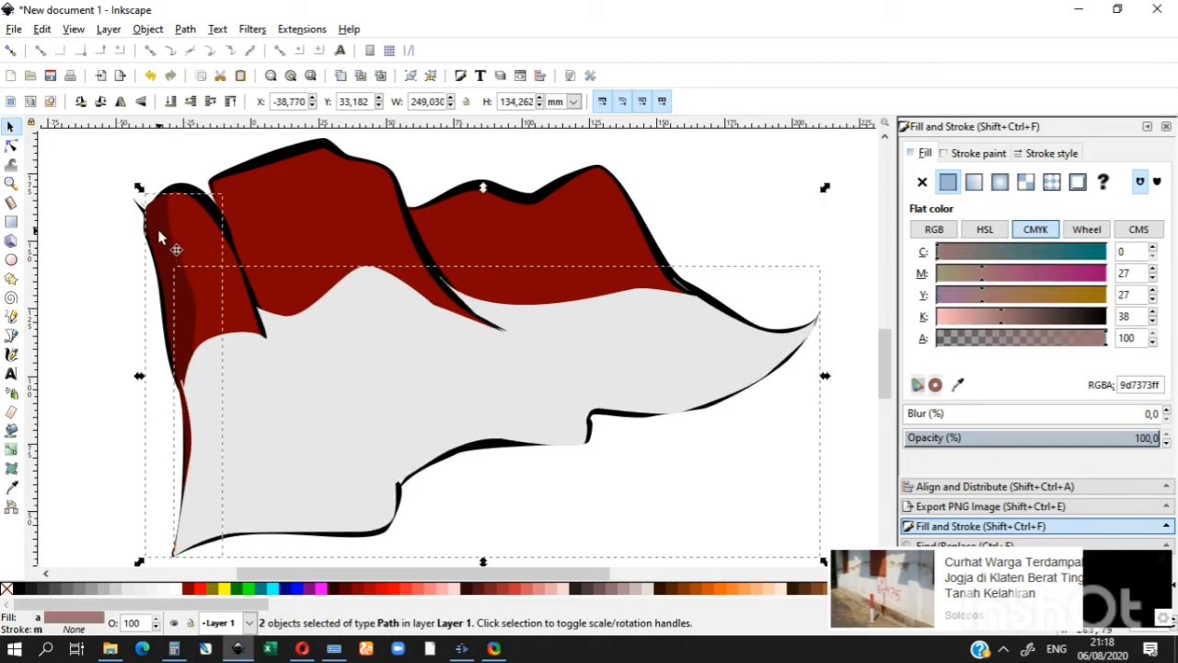
click(185, 31)
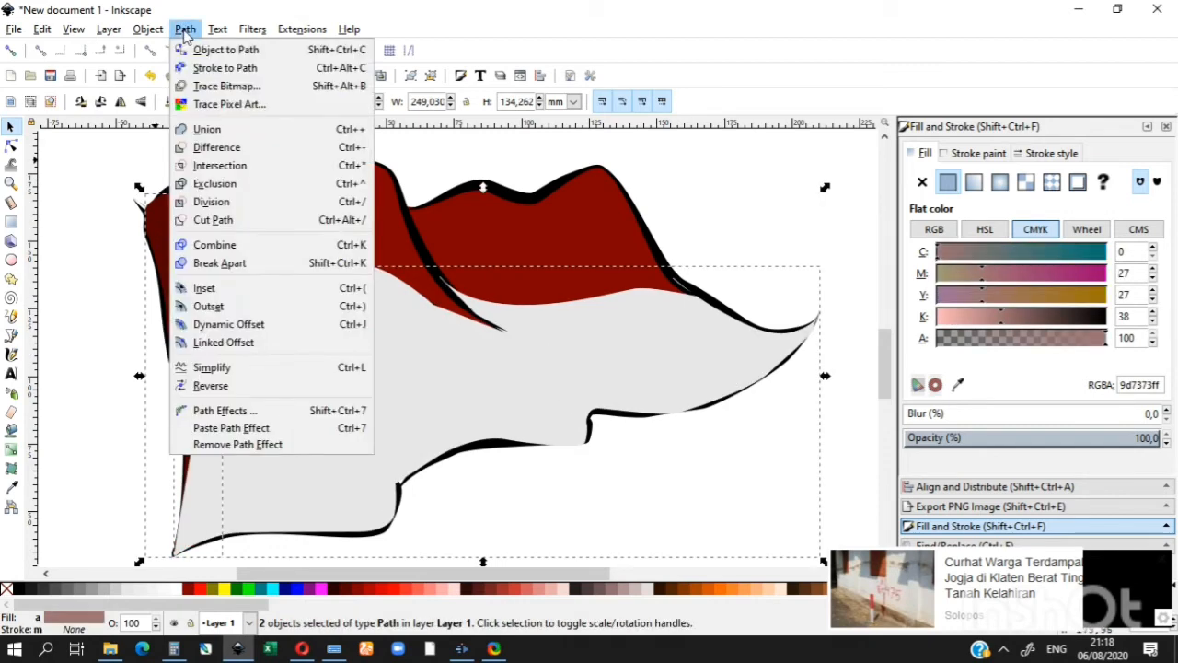
click(226, 202)
click(73, 336)
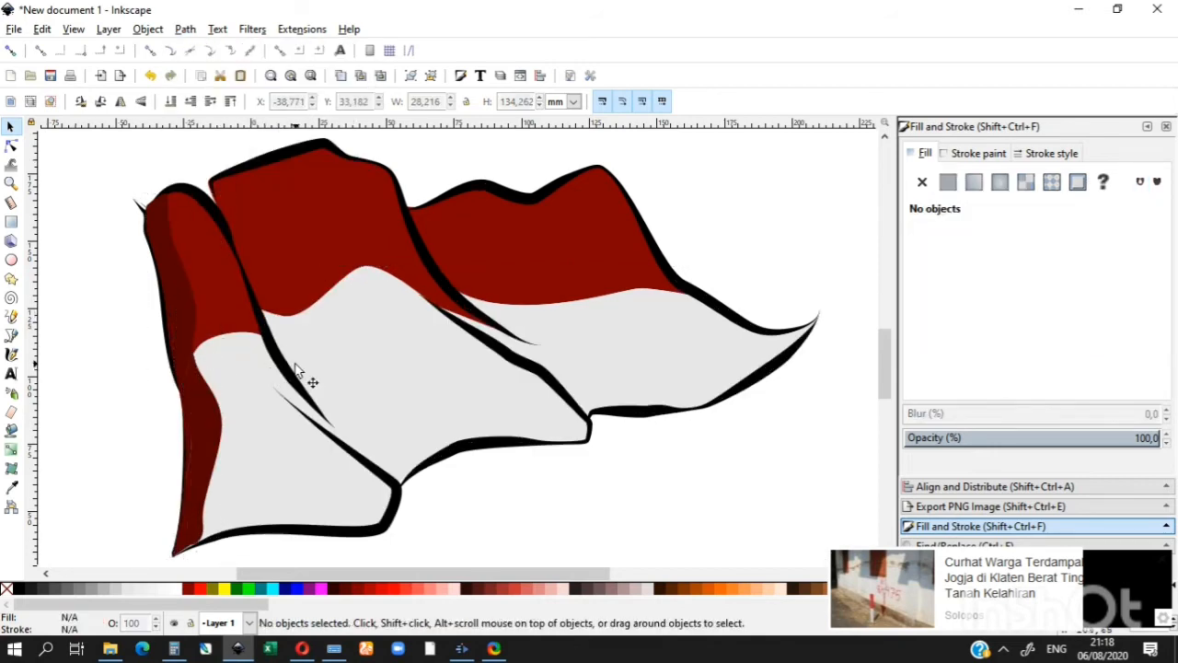
Recolour the part of the shading strip over the light grey area to medium grey.
click(202, 421)
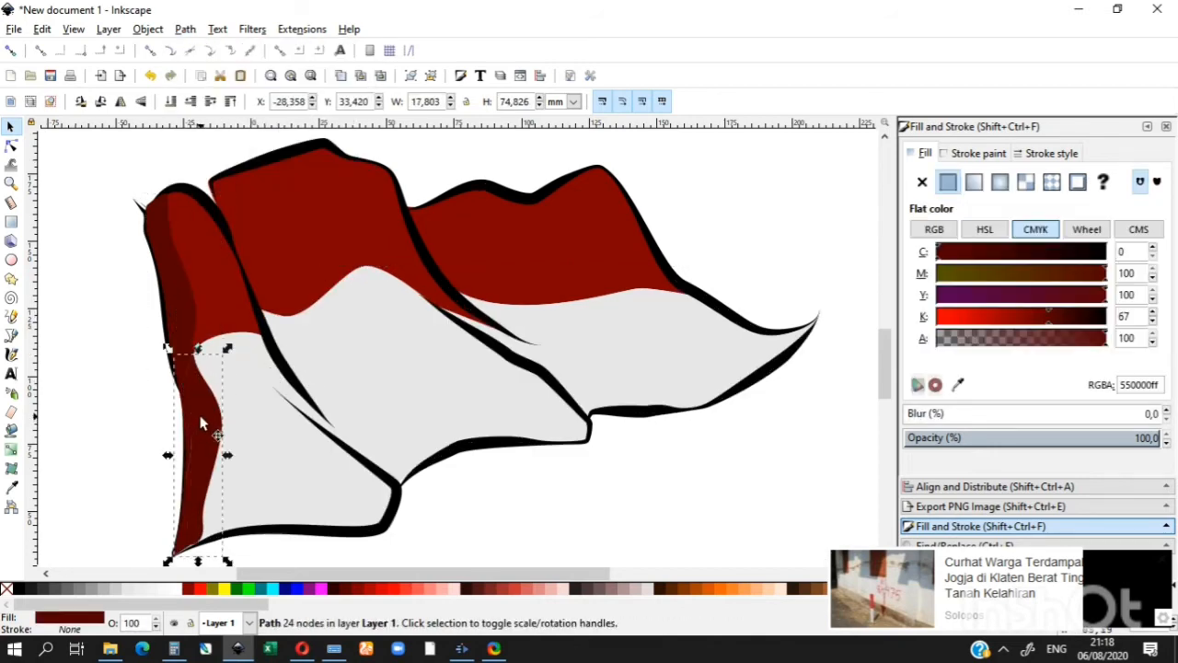
click(79, 594)
click(76, 398)
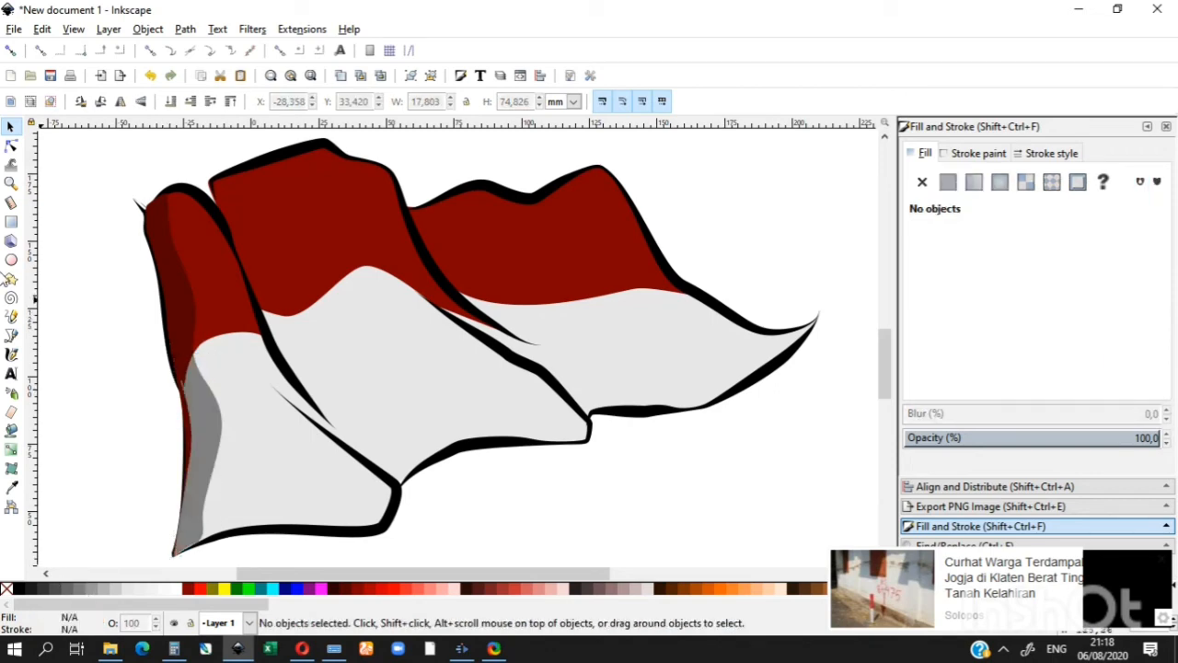
Draw a closed, curved Bezier highlight shape down the middle of the leftmost fold, forking into two points near its lower edge.
click(11, 335)
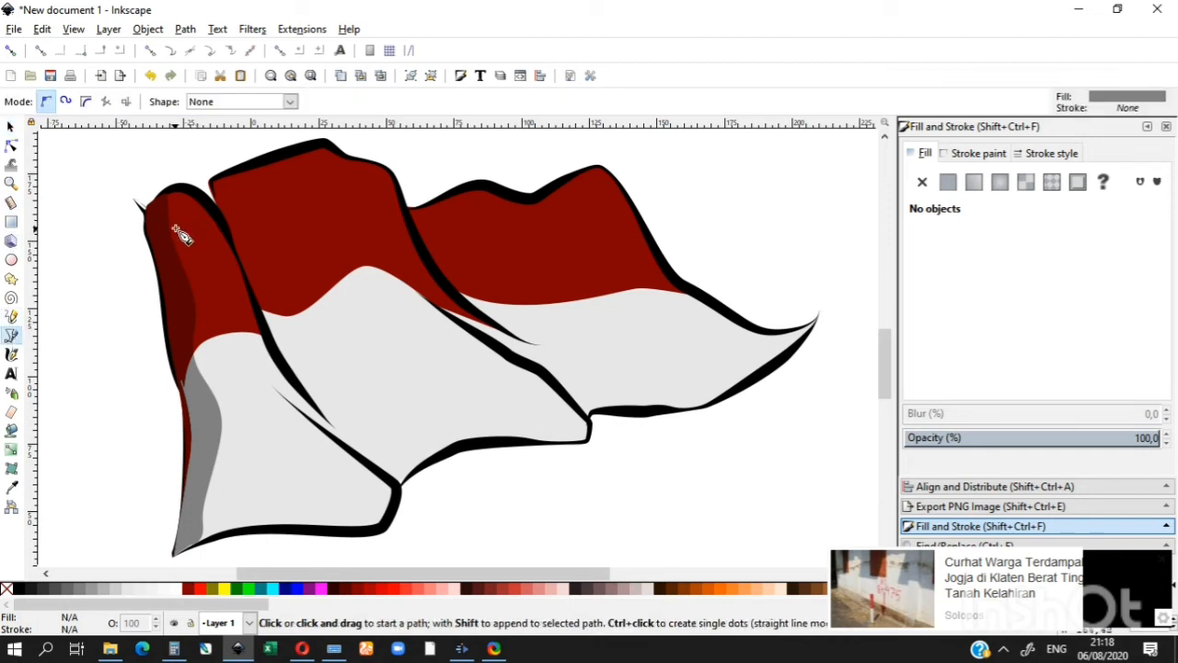
click(184, 224)
drag(215, 299, 221, 342)
drag(257, 408, 298, 447)
drag(313, 496, 314, 507)
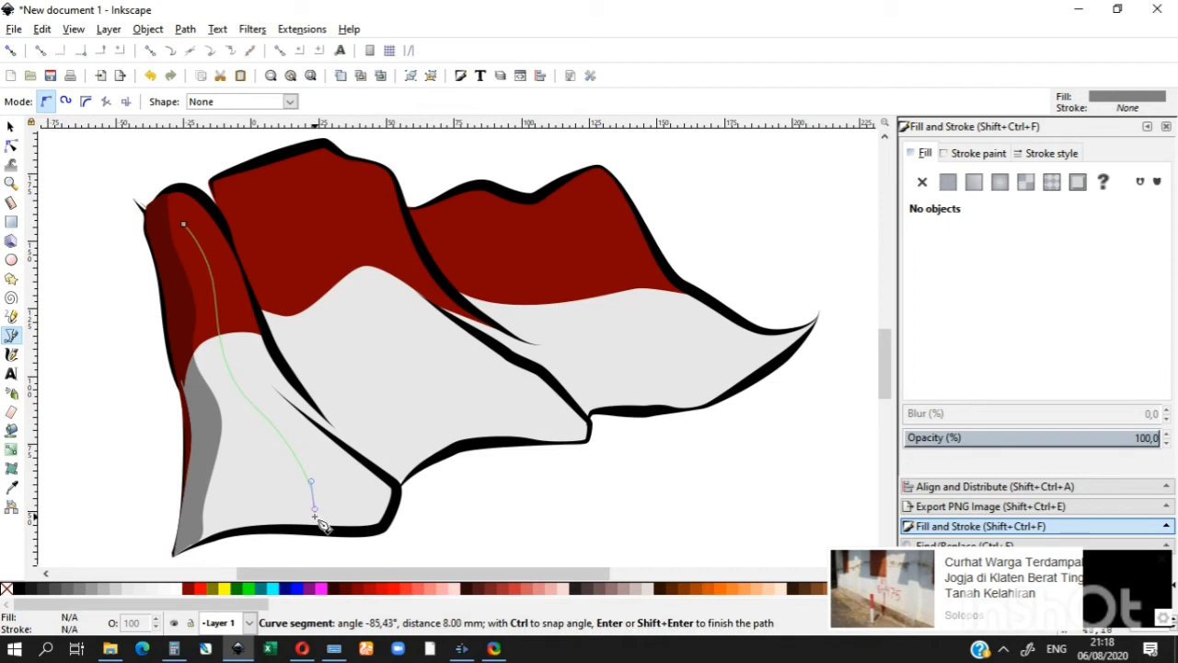
drag(272, 467, 244, 474)
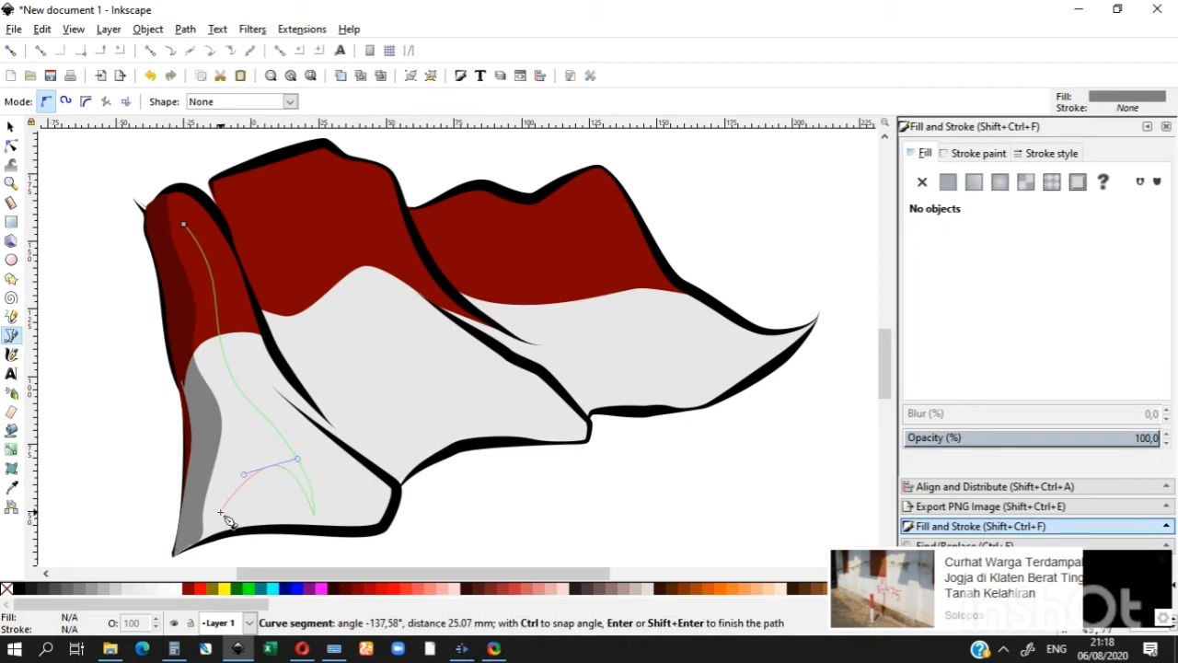
drag(221, 512, 236, 484)
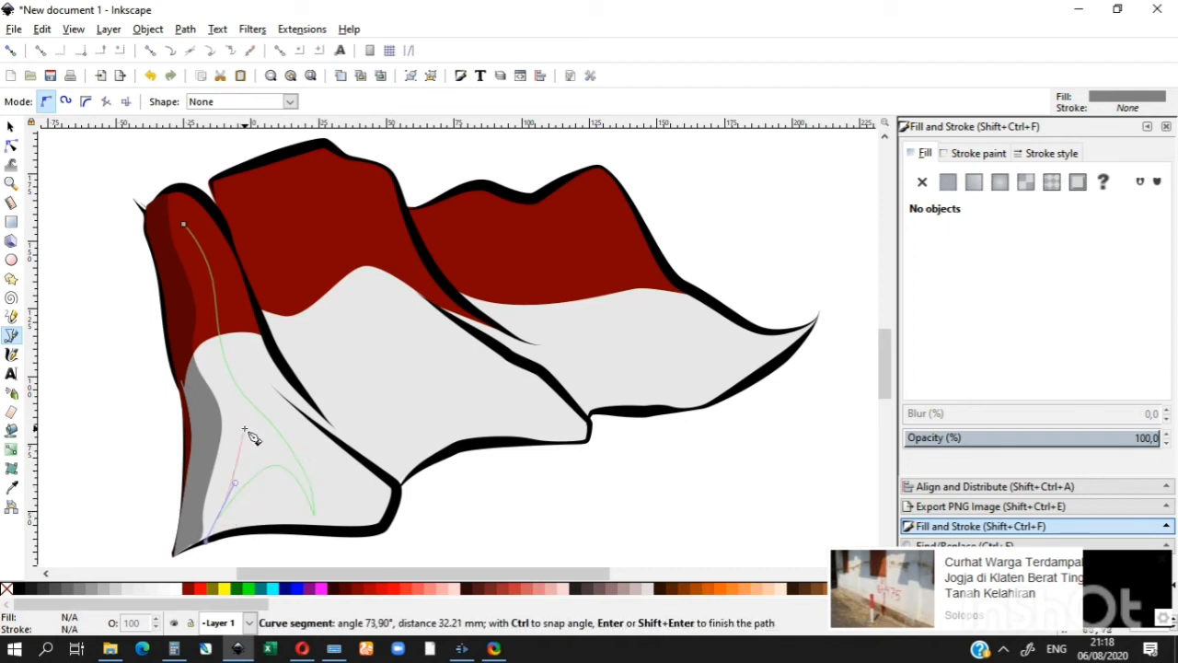
drag(245, 429, 229, 410)
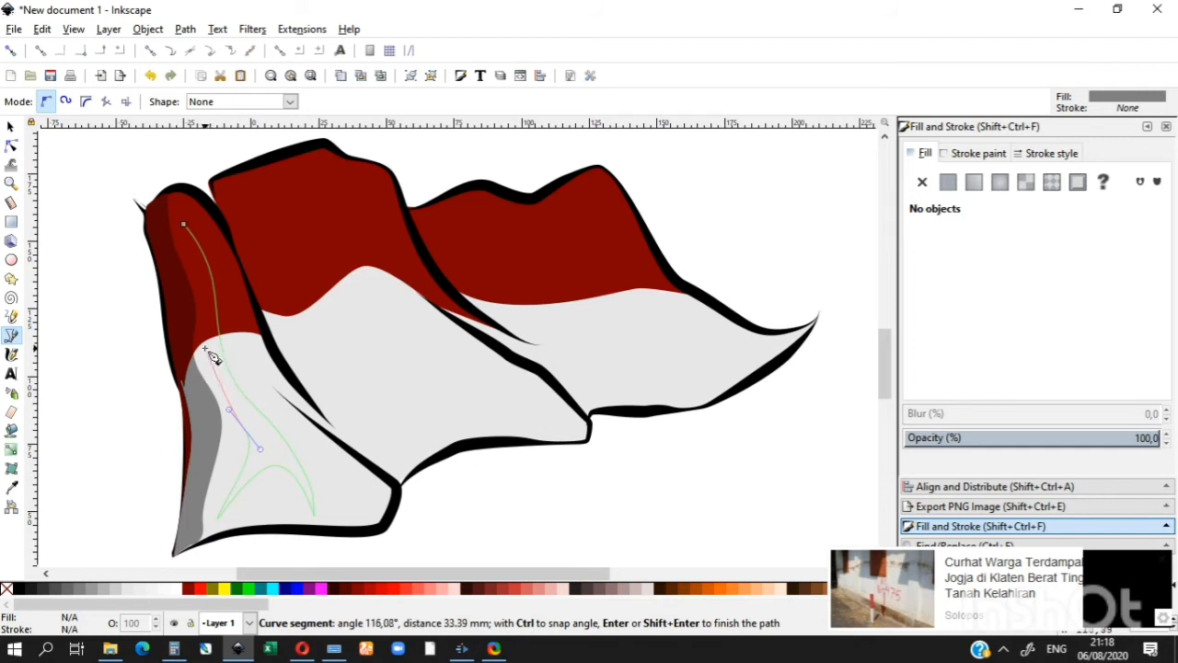
mouse_move(205, 349)
mouse_down()
mouse_move(197, 261)
mouse_move(173, 209)
mouse_up()
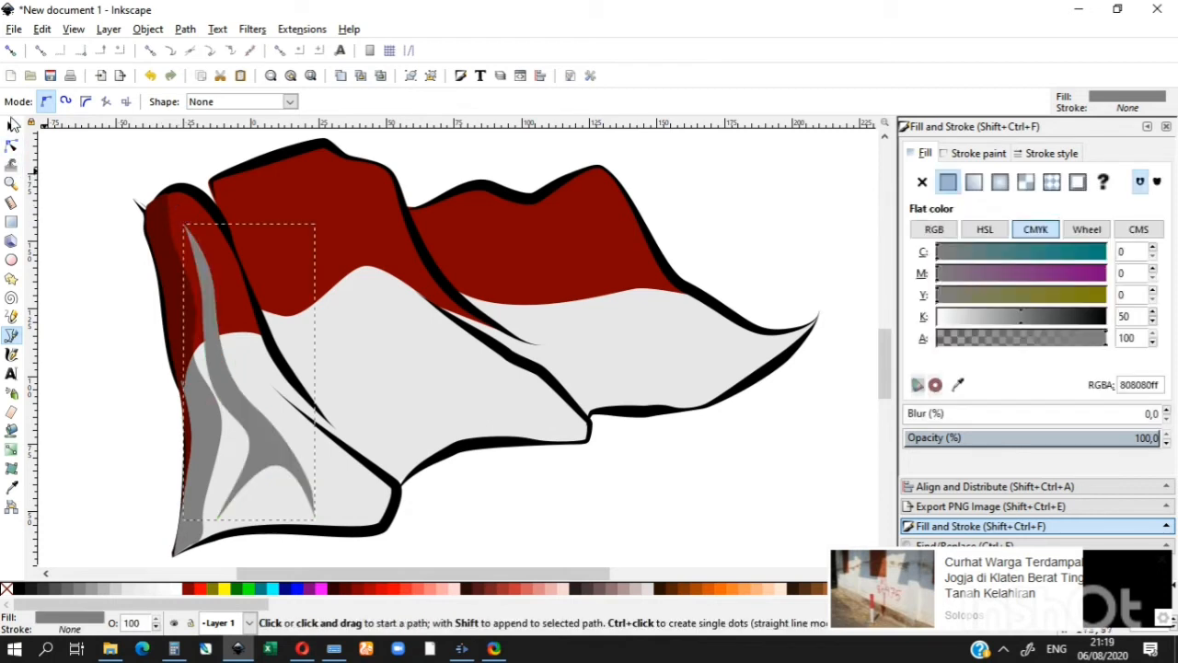
Duplicate the light grey area, raise the copy to the front and use it to split the forked highlight shape with Division.
click(11, 129)
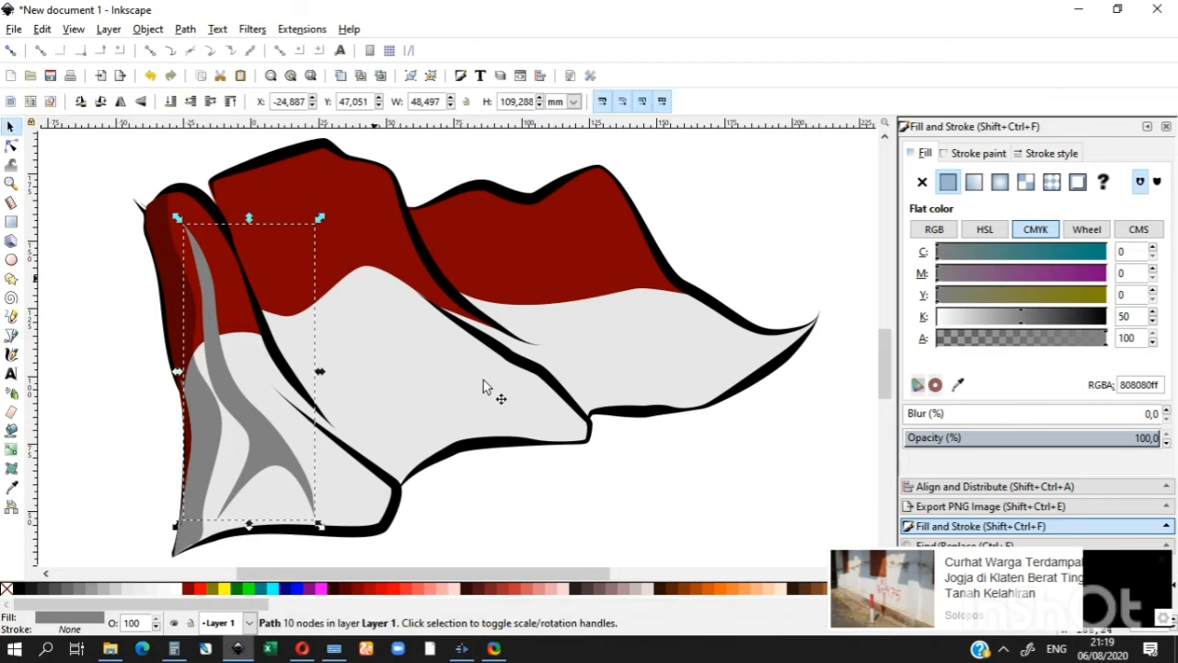
click(420, 388)
key(Home)
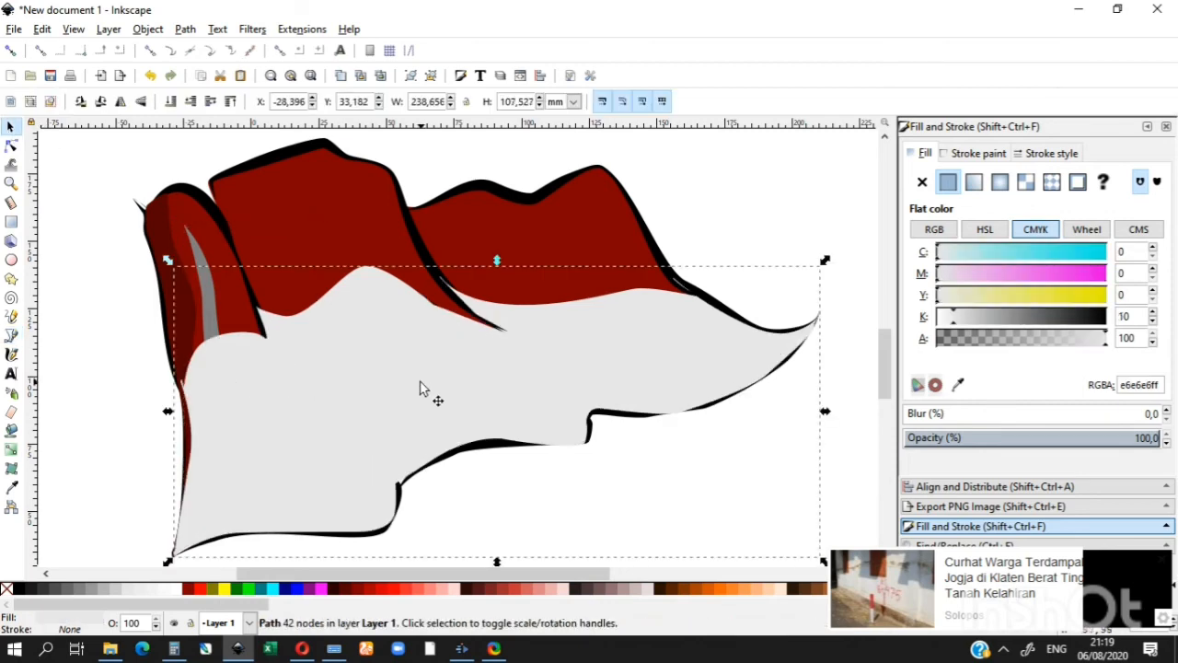
shift+click(194, 248)
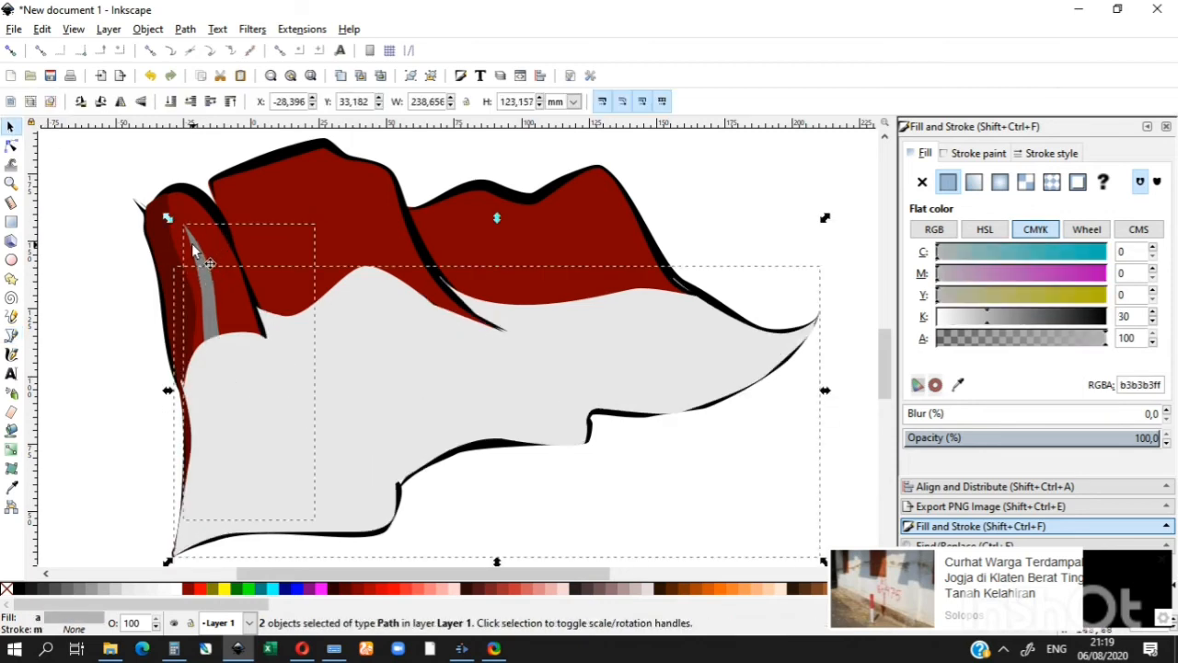
click(185, 29)
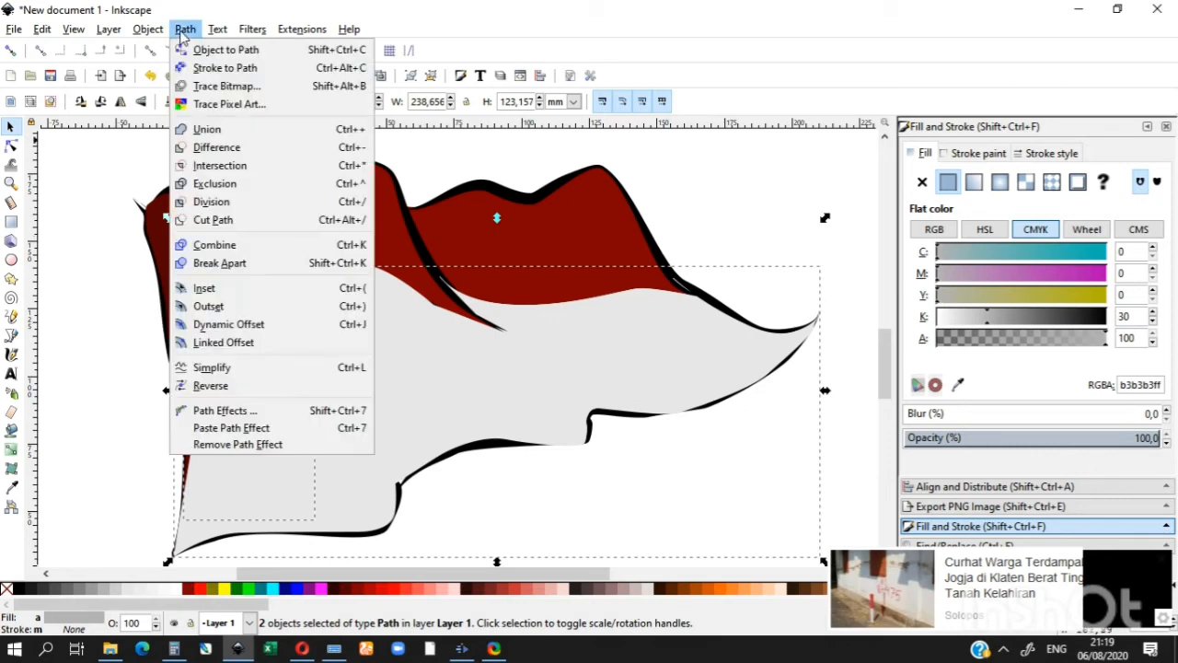
click(211, 203)
click(83, 355)
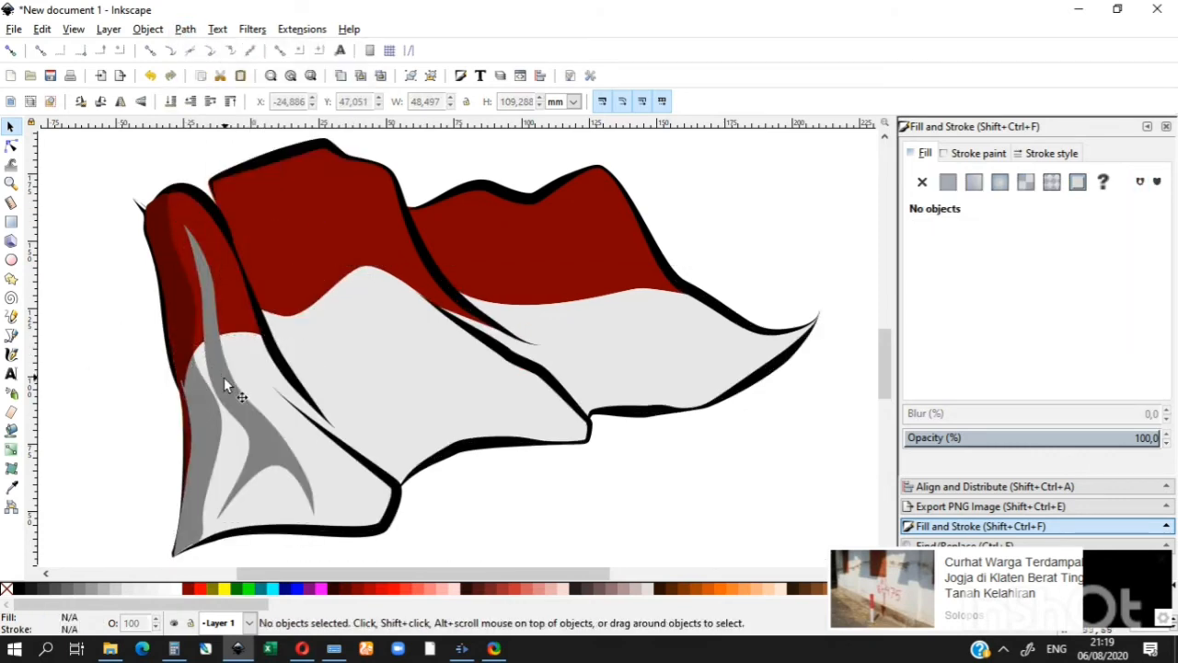
Recolour the highlight part over the light grey area to 2.5% Gray.
click(223, 378)
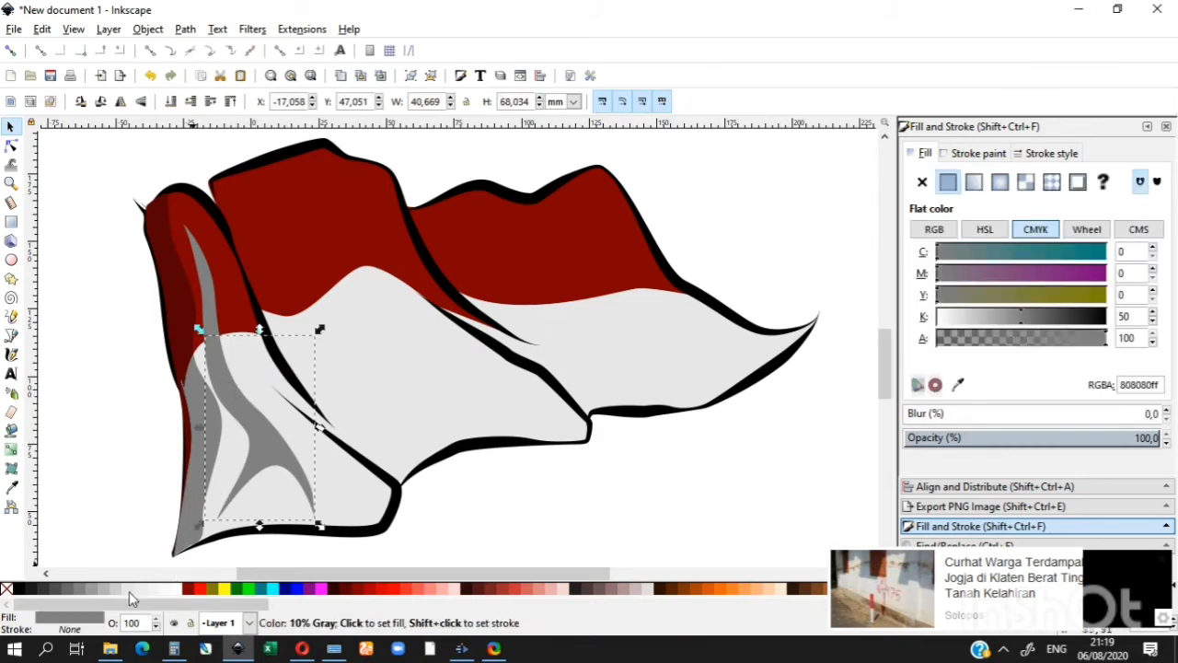
click(154, 589)
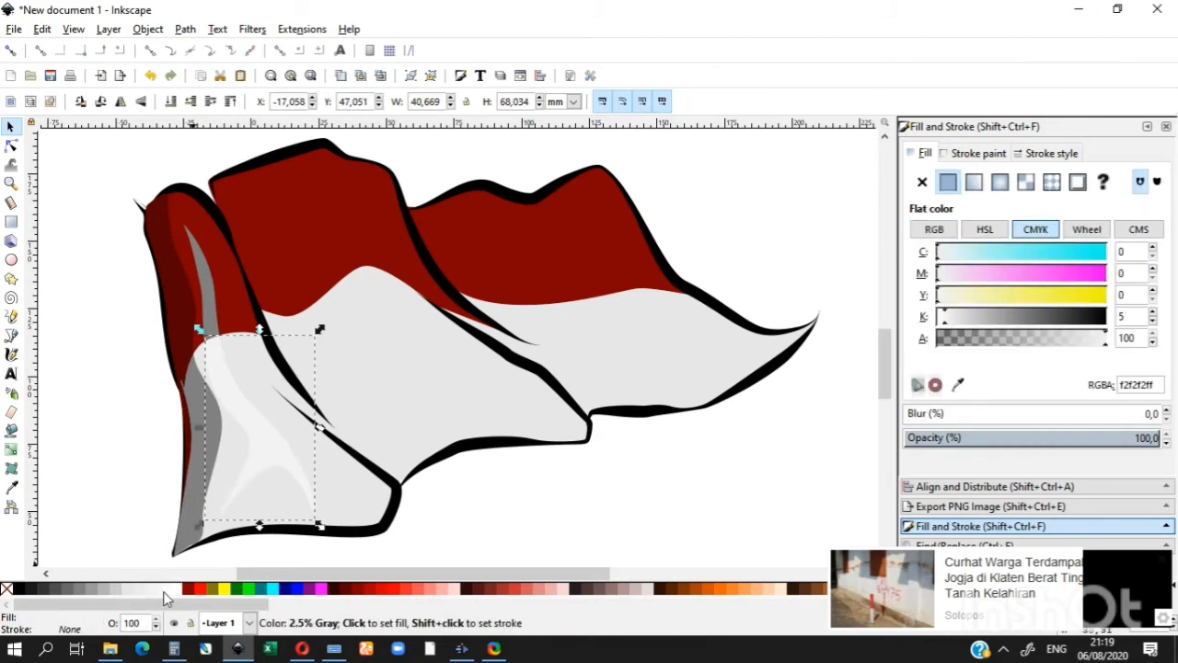
click(165, 591)
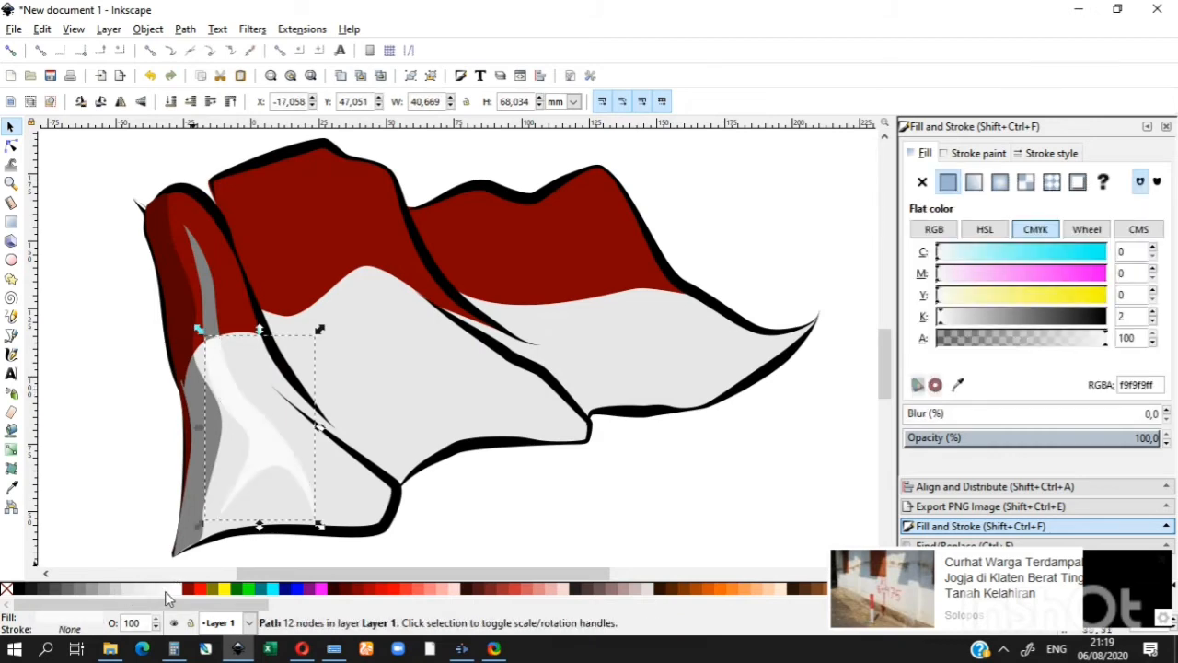
Recolour the highlight part over the red area to the brighter red d40000.
click(207, 296)
click(398, 591)
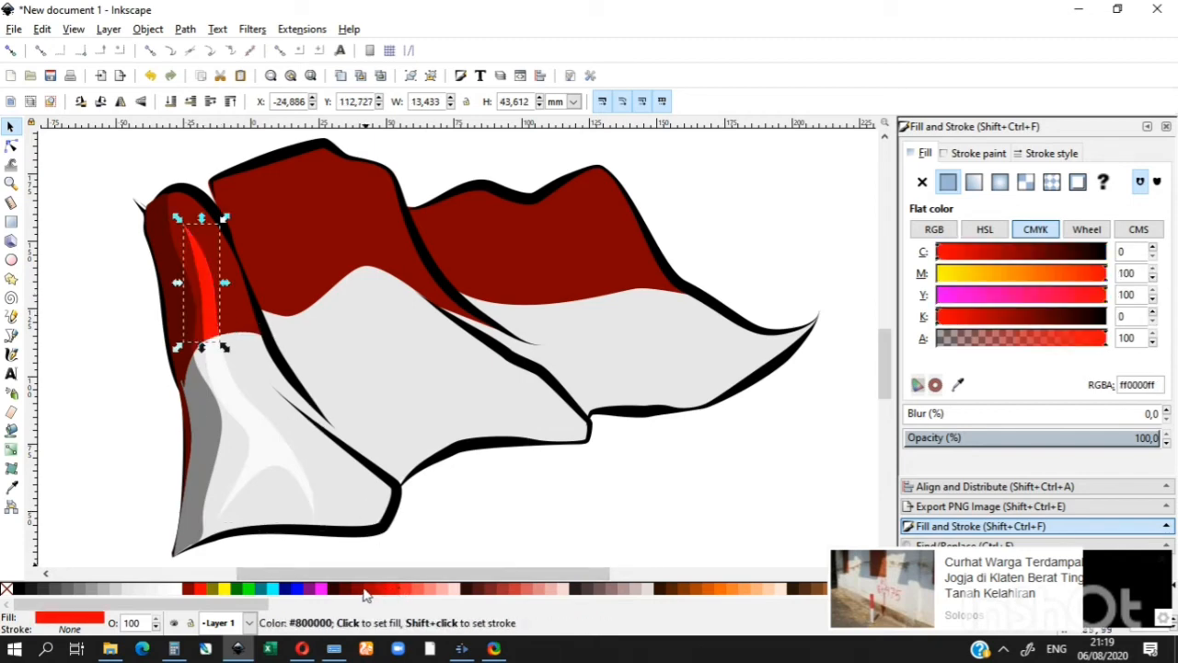
click(372, 594)
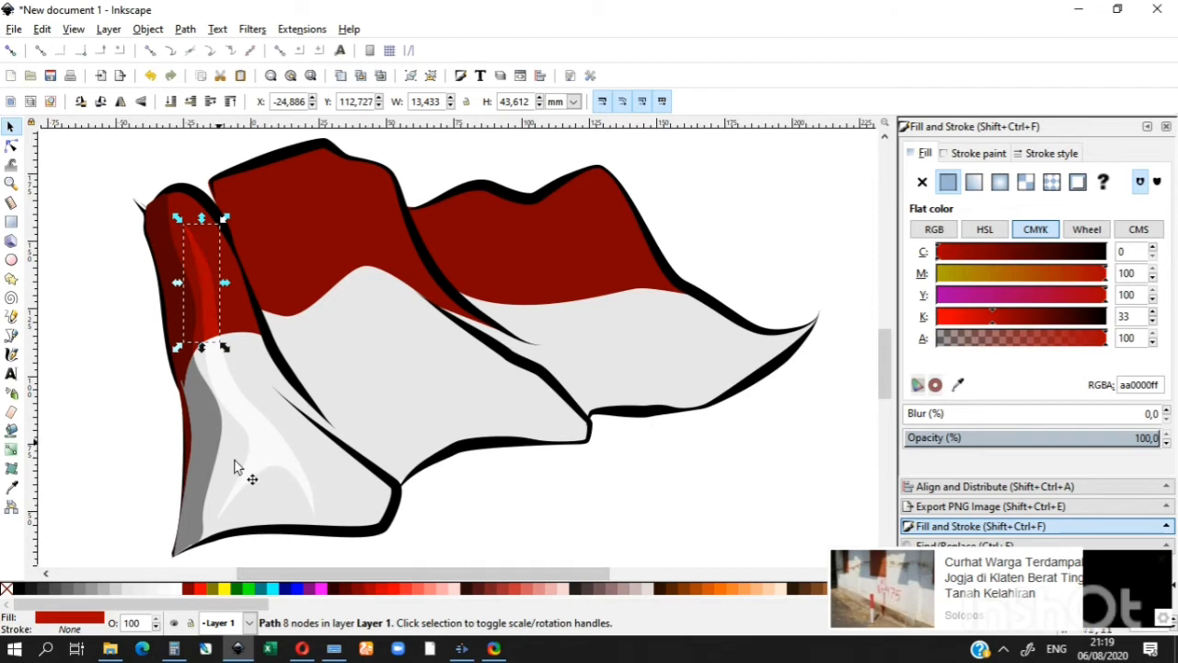
click(382, 594)
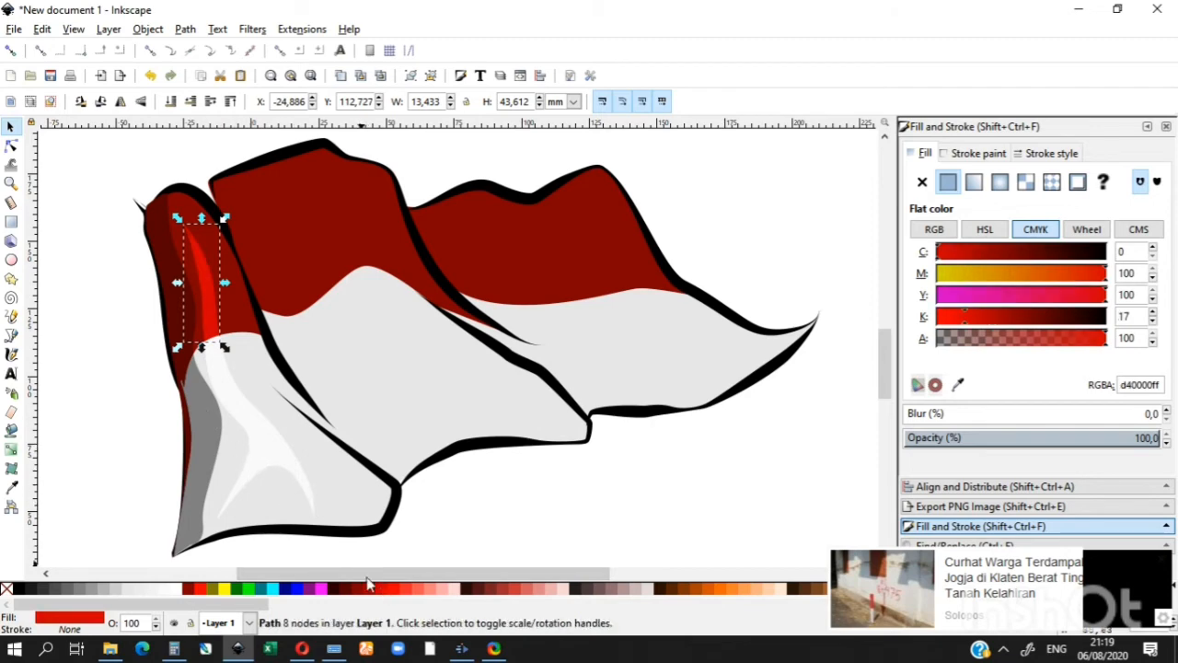
click(373, 595)
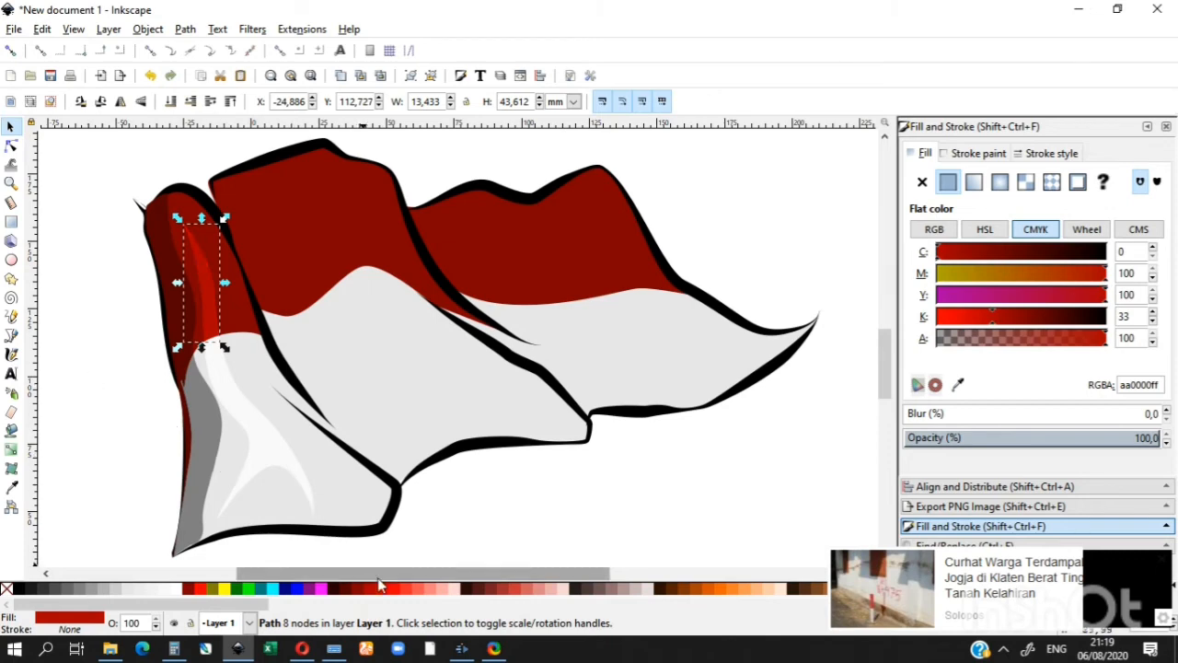
click(385, 594)
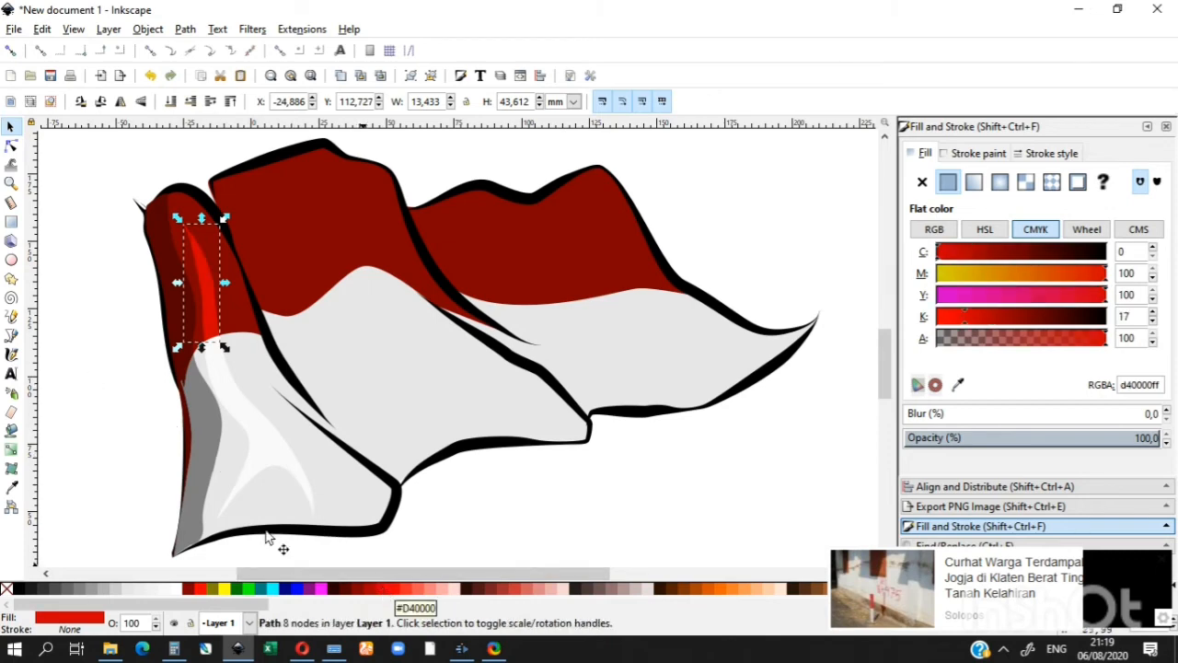
click(98, 391)
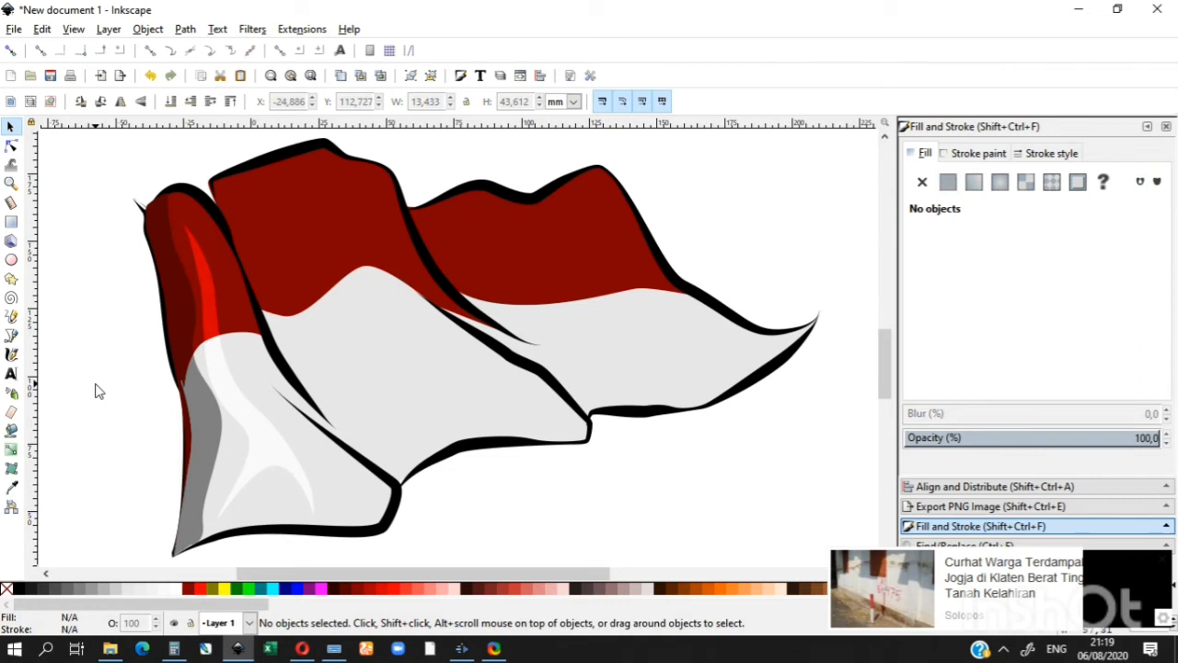
Draw a closed Bezier shading shape along the right outline of the leftmost fold, from its upper bend to the fold crease.
click(11, 318)
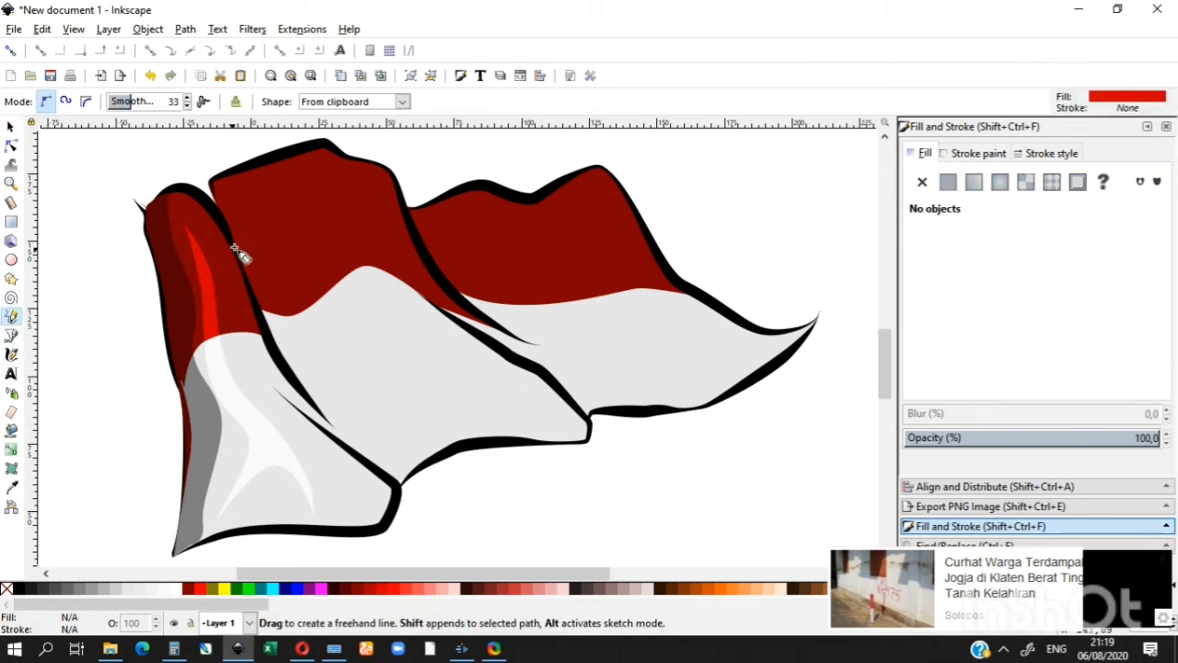
click(11, 336)
click(216, 221)
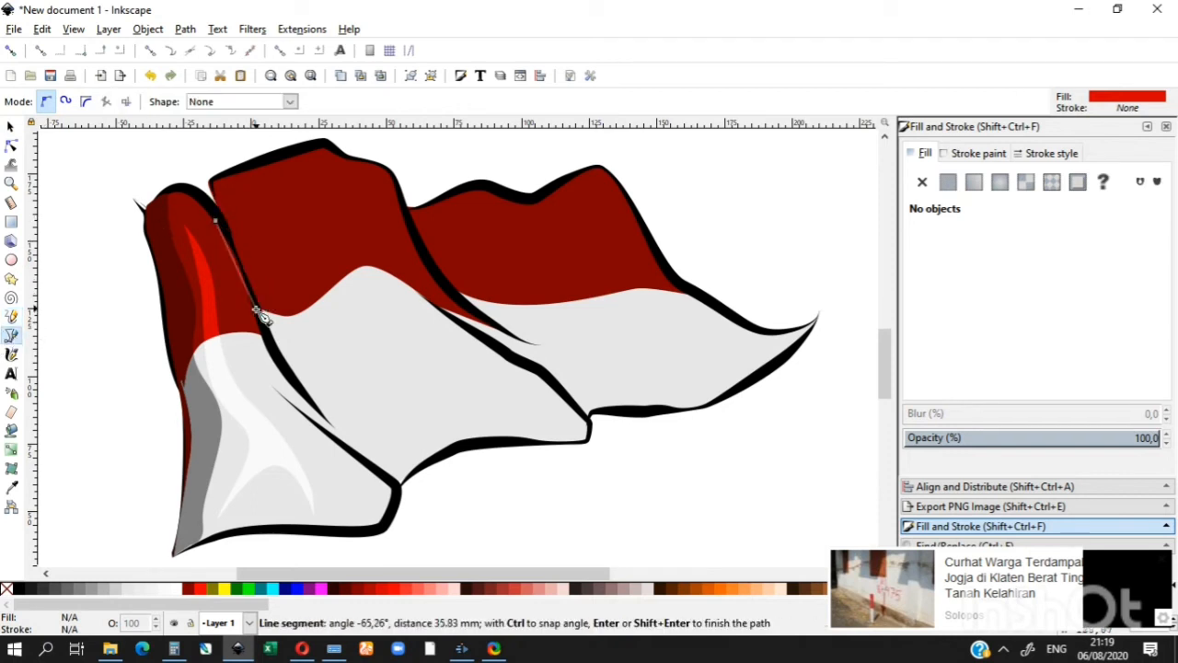
drag(259, 314, 275, 364)
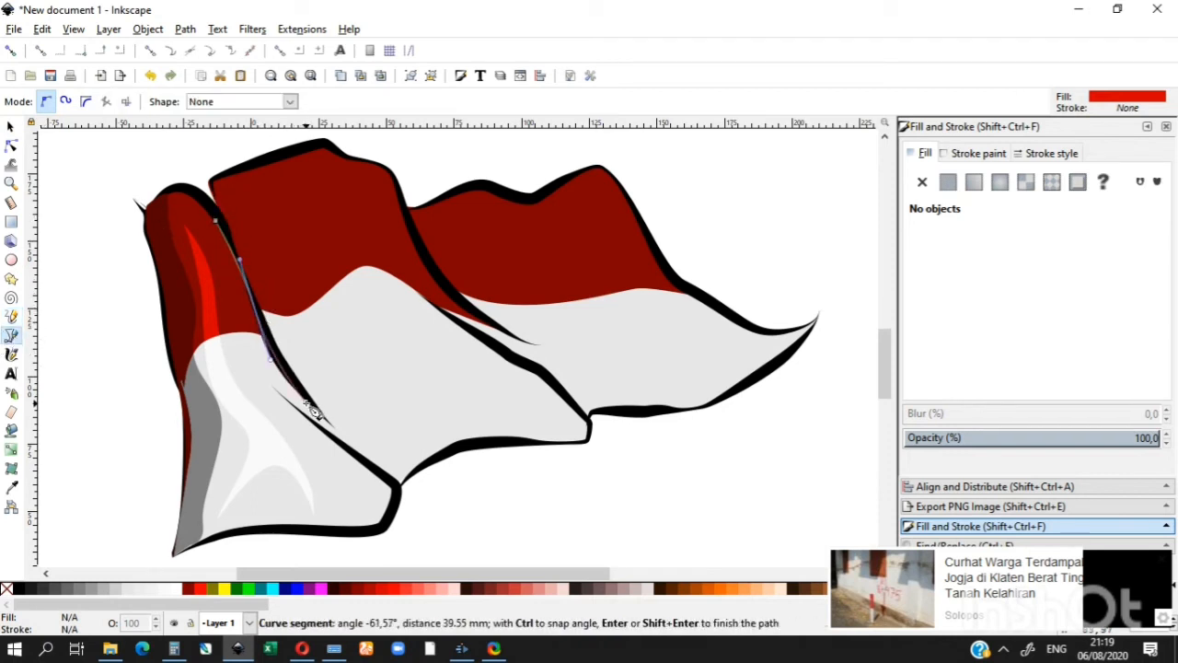
drag(311, 411, 334, 429)
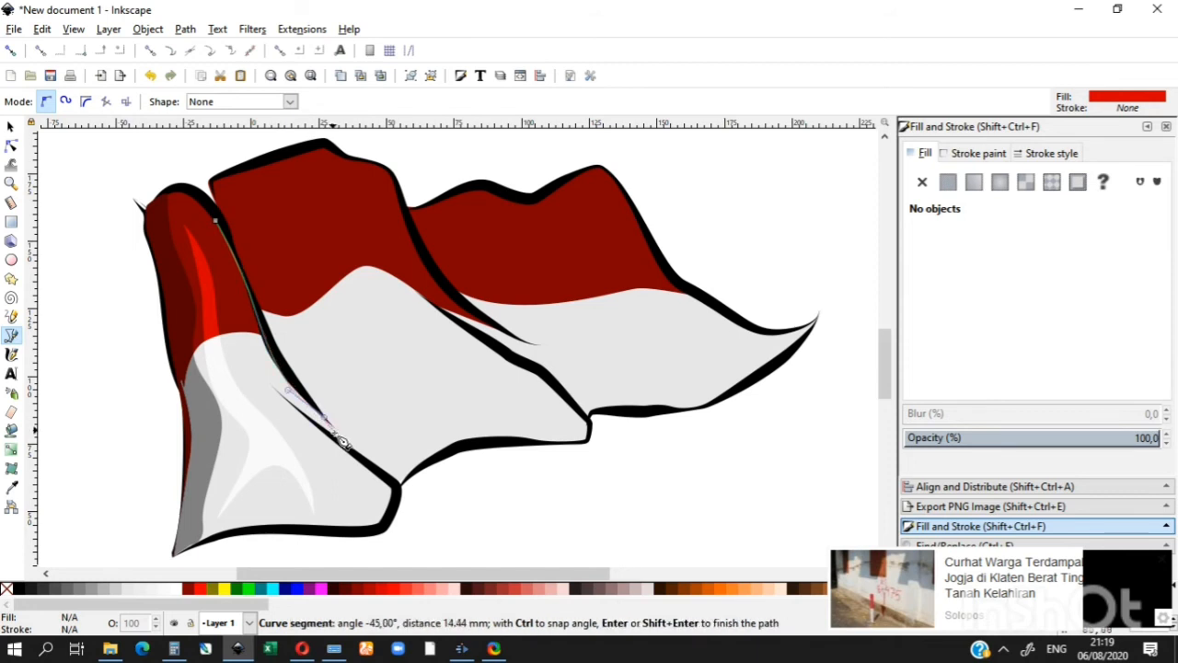
click(345, 446)
drag(286, 399, 236, 283)
click(216, 221)
Split the new shading shape with Division using a duplicate of the red area, and recolour its parts darker red and light grey.
key(s)
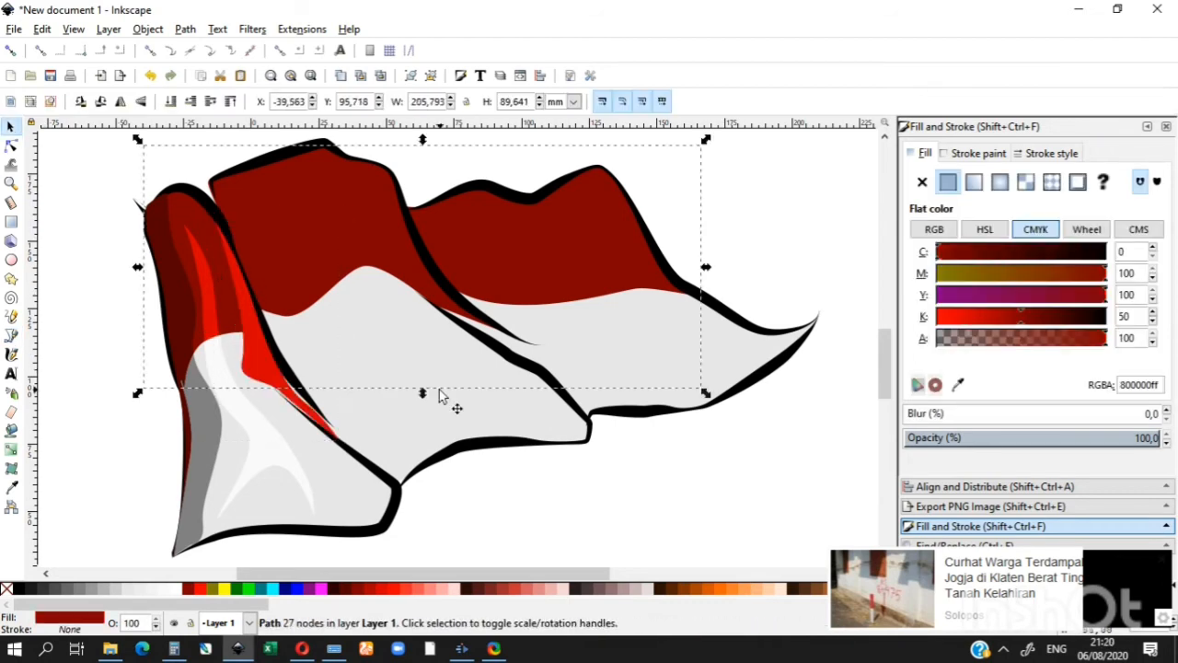
click(442, 394)
key(ctrl+d)
shift+click(258, 359)
click(185, 28)
click(211, 166)
click(101, 589)
click(134, 394)
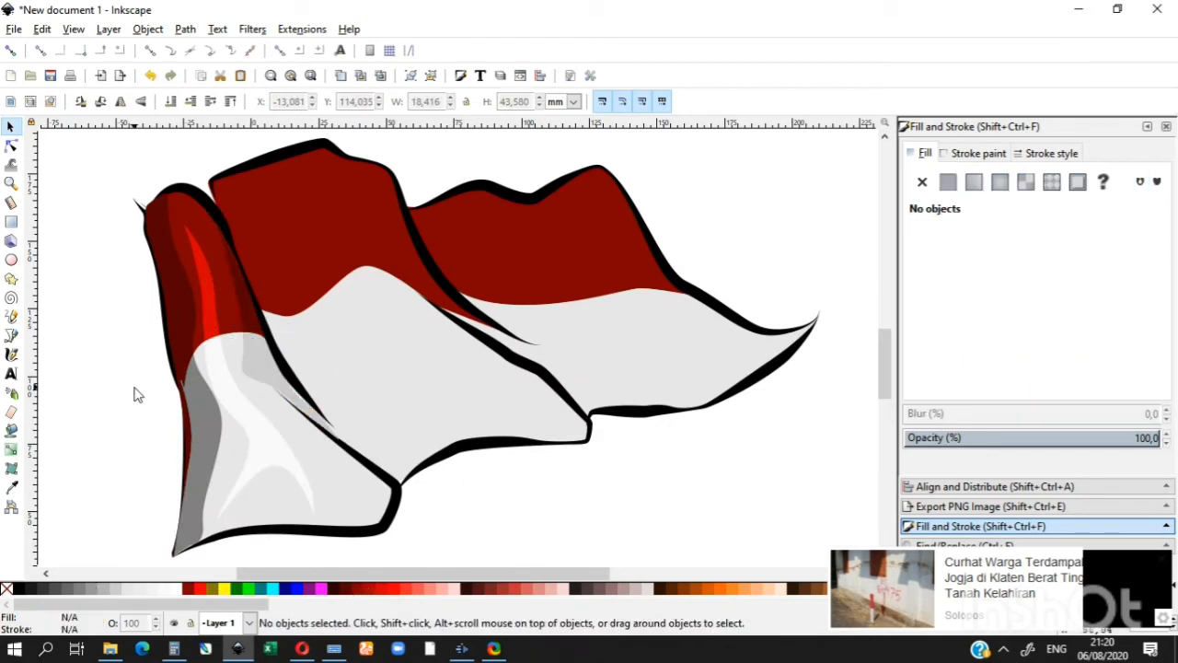
click(12, 336)
click(377, 530)
key(Escape)
key(p)
drag(297, 429, 381, 526)
key(ctrl+z)
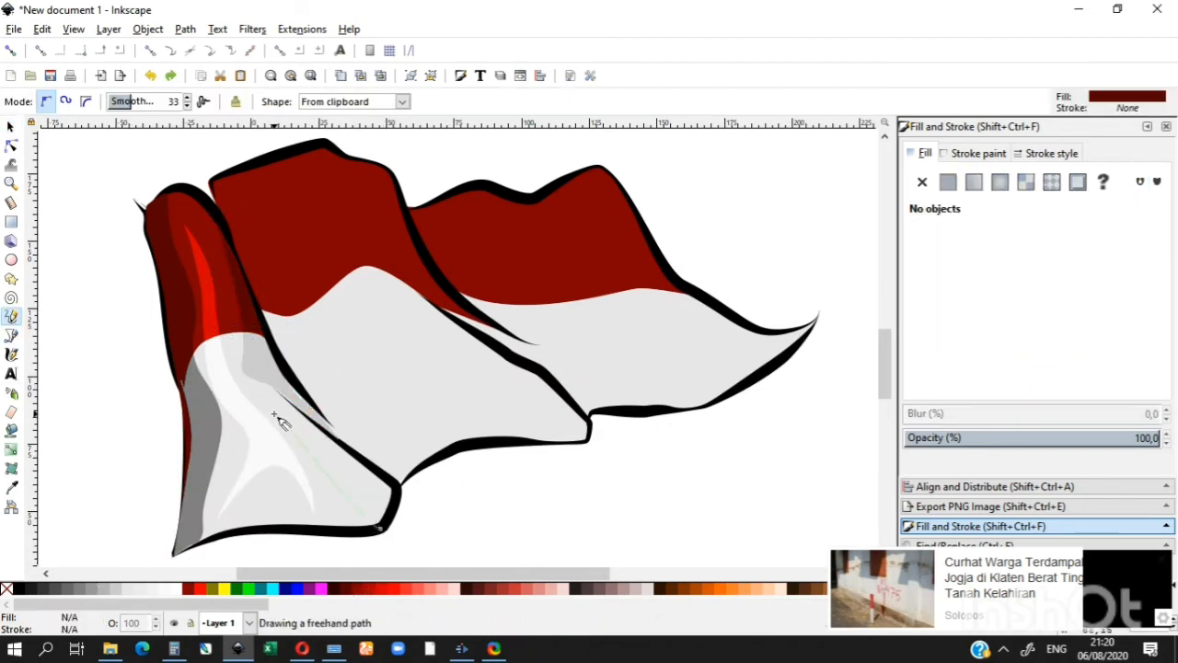
key(n)
key(ctrl+z)
key(s)
Draw a long, thin Bezier triangle in the empty space right of the flag and fill it black.
click(11, 336)
click(703, 214)
click(705, 241)
click(858, 212)
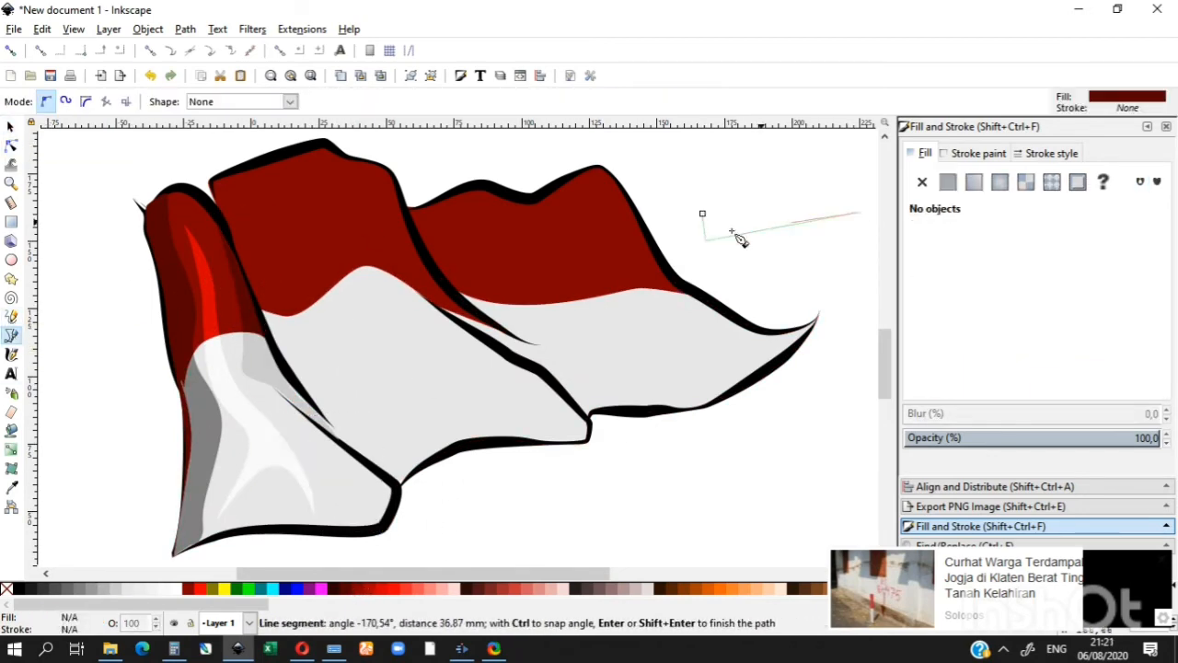
click(704, 213)
click(18, 588)
Copy the black triangle as the brush shape and draw five tapered freehand crease lines inward from the flag's upper and lower outlines.
click(12, 127)
right_click(716, 224)
click(748, 302)
click(11, 317)
drag(376, 526, 301, 440)
drag(580, 437, 420, 346)
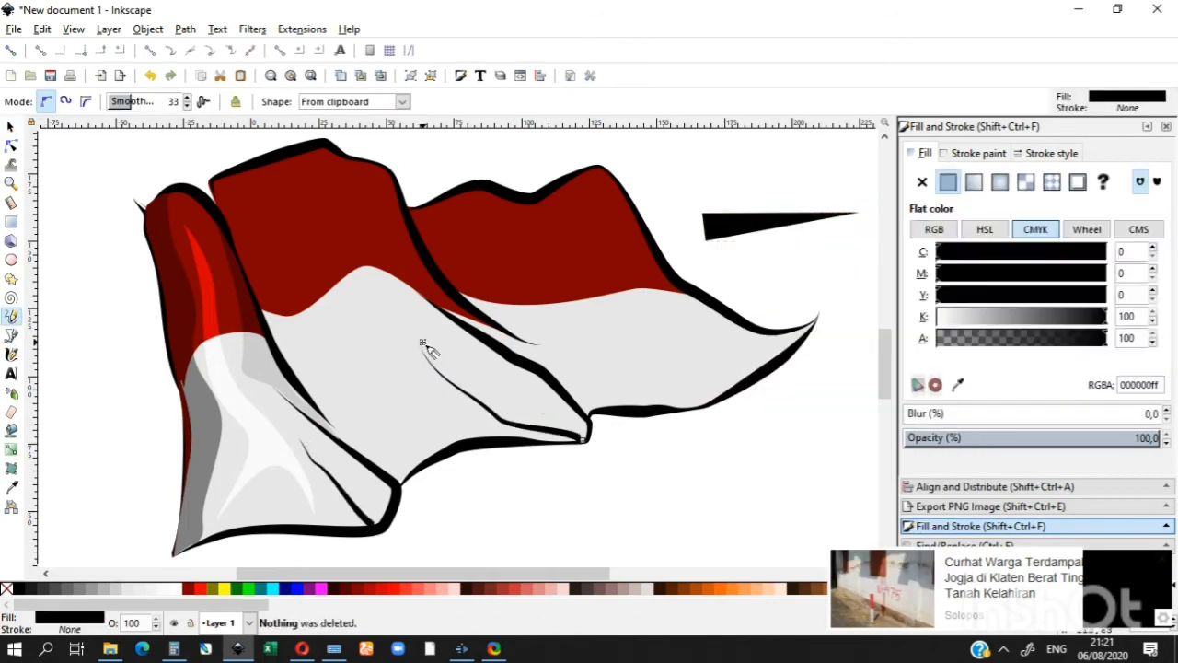
drag(327, 145, 387, 244)
drag(529, 204, 631, 308)
drag(584, 315, 669, 406)
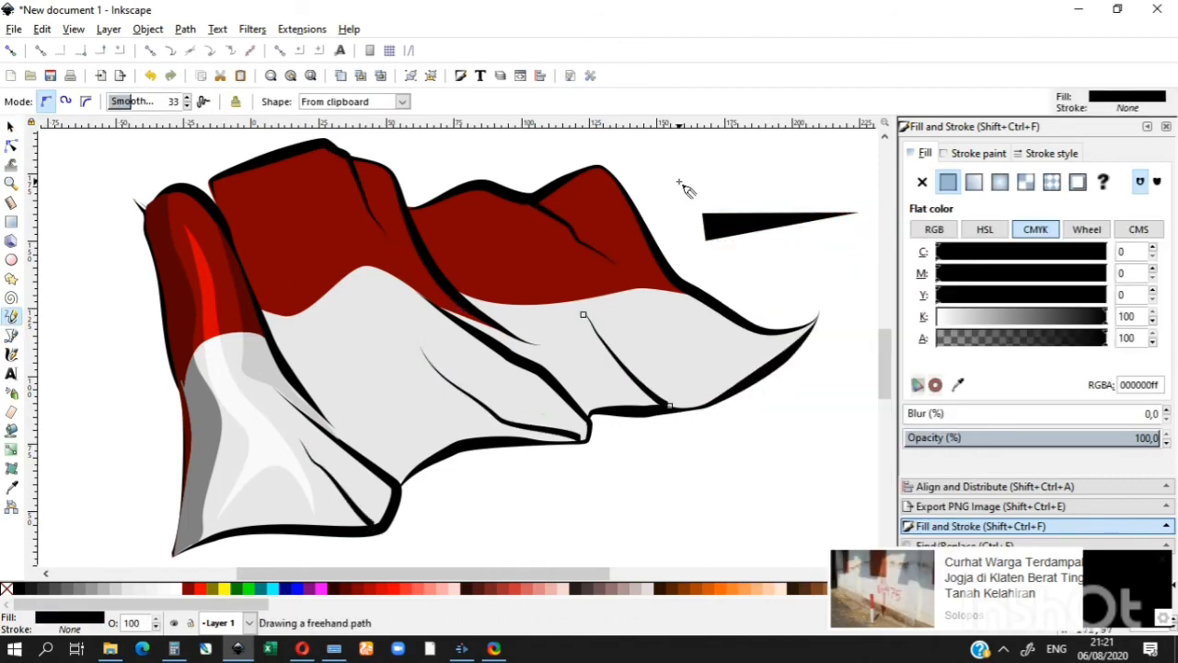
Draw a closed Bezier shading shape along the left side of the second fold, from its upper-left corner to the lower outline.
click(12, 337)
click(210, 184)
drag(266, 321, 276, 344)
click(401, 483)
mouse_move(435, 456)
mouse_down()
mouse_move(446, 457)
mouse_move(363, 408)
mouse_up()
drag(258, 200, 261, 184)
drag(267, 159, 273, 158)
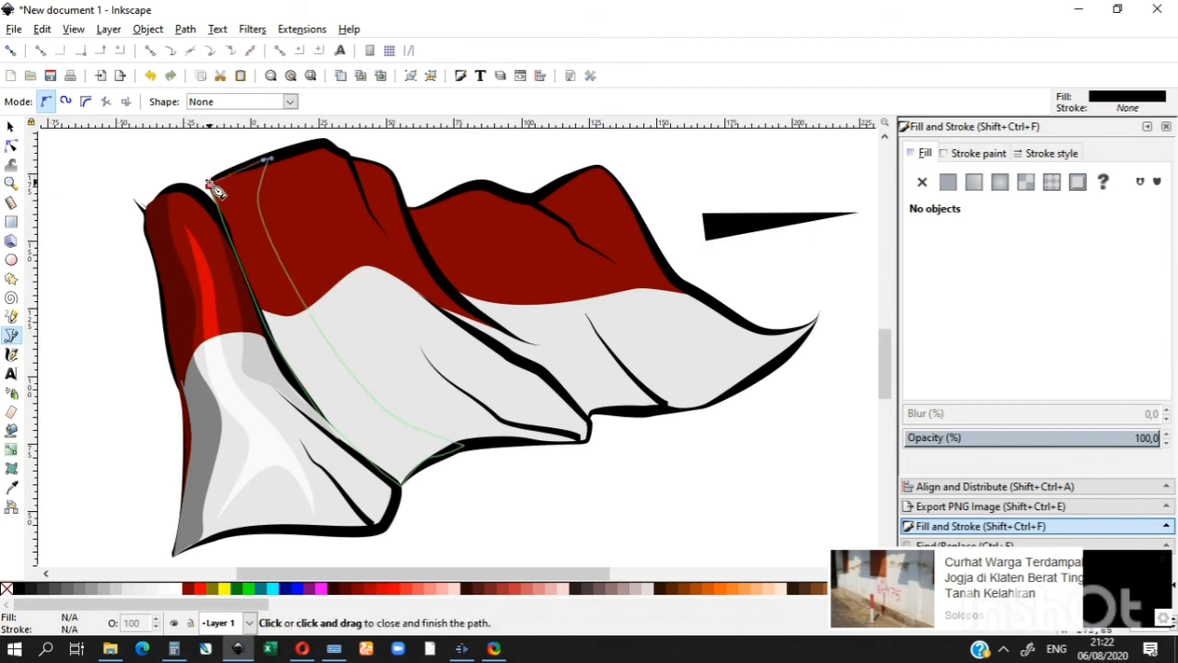
click(210, 184)
Split the second fold's shading shape with Division using a duplicate of the light grey area.
key(ctrl+d)
shift+click(231, 227)
click(185, 29)
click(211, 206)
Recolour the second fold's shading to medium-light grey over the light area and darker red 550000 over the red area.
click(350, 414)
click(93, 590)
key(Page_Down)
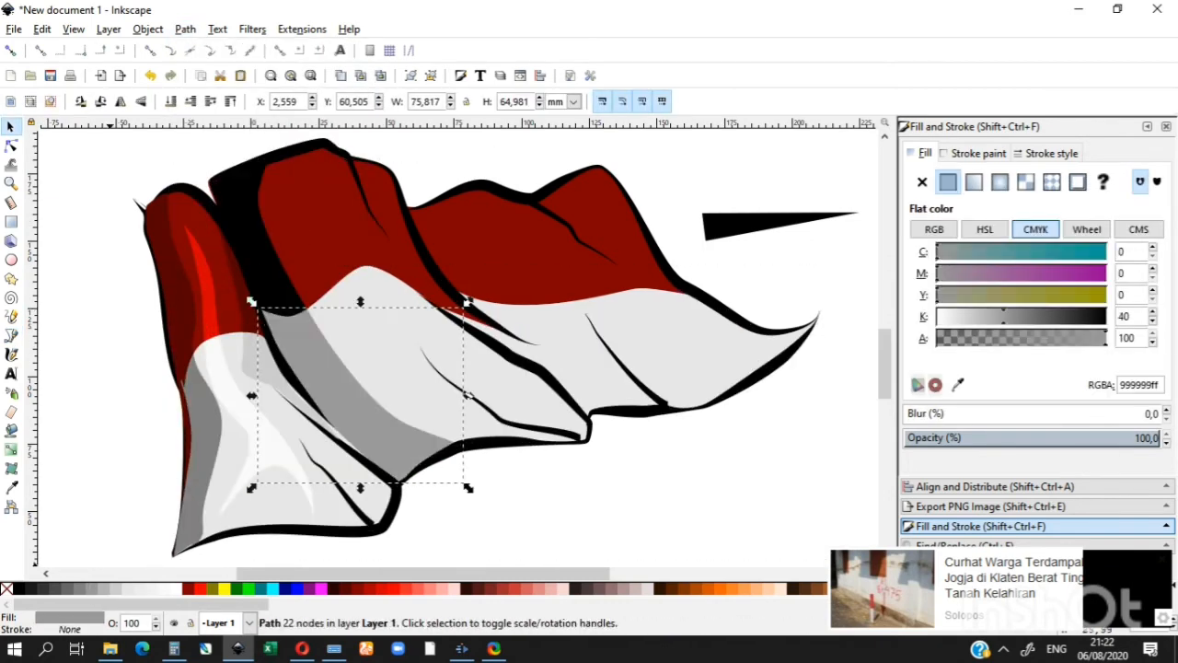
click(78, 588)
click(102, 589)
click(241, 221)
click(344, 588)
click(694, 512)
Draw a thin, closed Bezier shading shape down the middle of the second fold, from the red area into the light grey area.
click(12, 336)
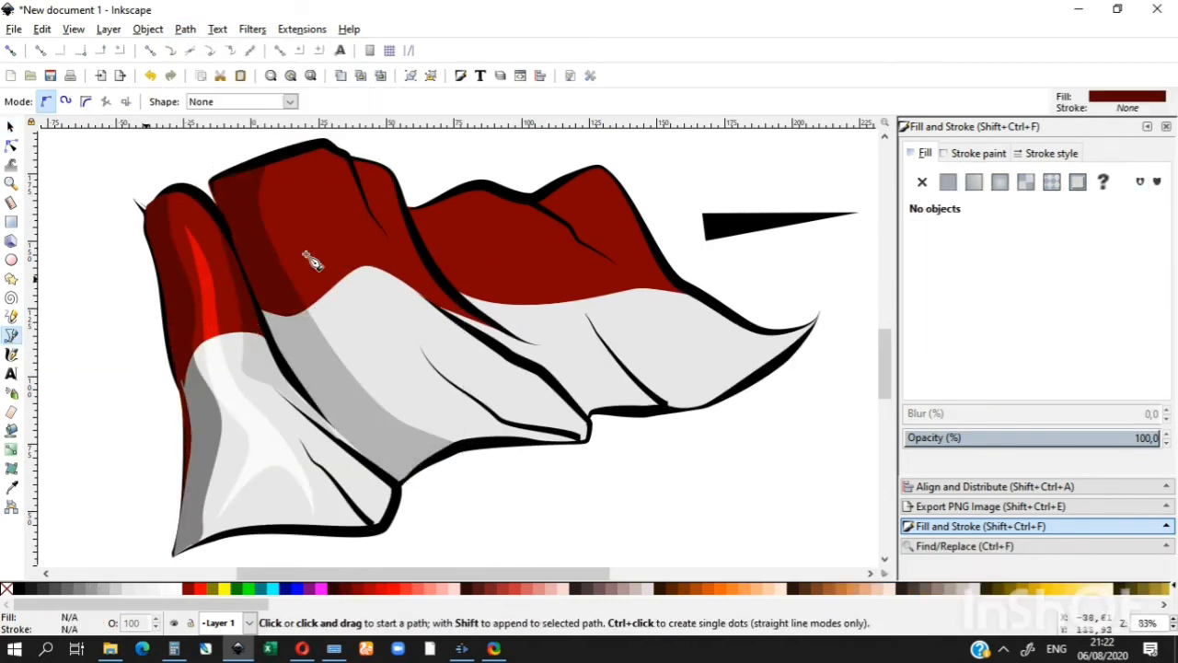
click(11, 130)
click(11, 337)
click(313, 191)
mouse_move(392, 368)
mouse_down()
mouse_move(431, 403)
mouse_move(362, 279)
mouse_up()
click(476, 424)
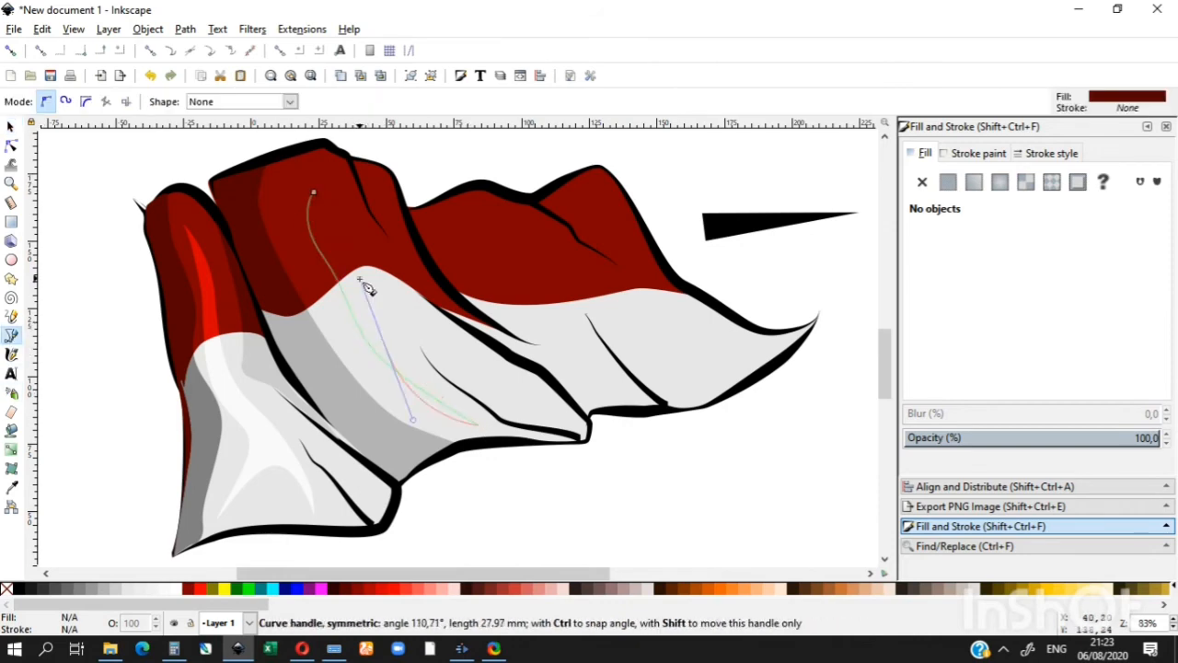
drag(321, 222, 317, 205)
click(313, 192)
Split the thin shading shape with Division using a duplicate of the light grey area, and select its part over the red area.
click(401, 324)
key(ctrl+d)
shift+click(327, 231)
click(185, 29)
click(211, 202)
click(327, 230)
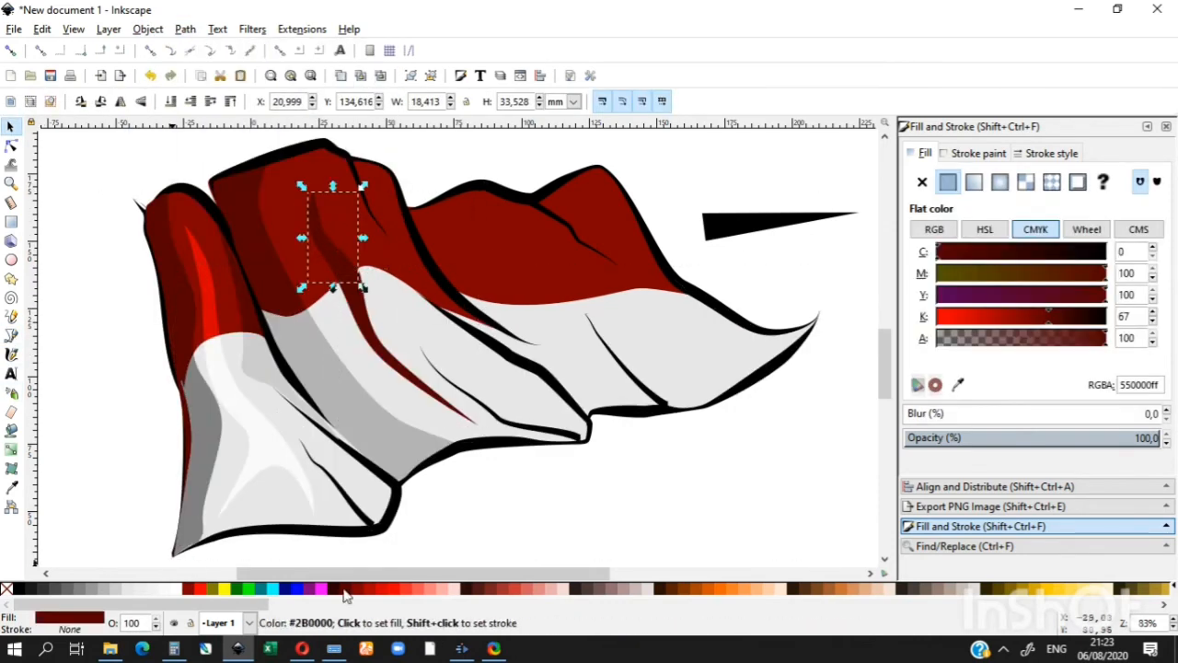
Recolour the second fold's thin shape as a highlight: bright red over the red area and near-white over the light grey area.
click(382, 588)
click(385, 355)
click(150, 588)
click(109, 421)
Draw a closed Bezier shading shape along the second fold's right side, from the top edge to the lower corner, and fill it 550000.
click(11, 337)
click(362, 193)
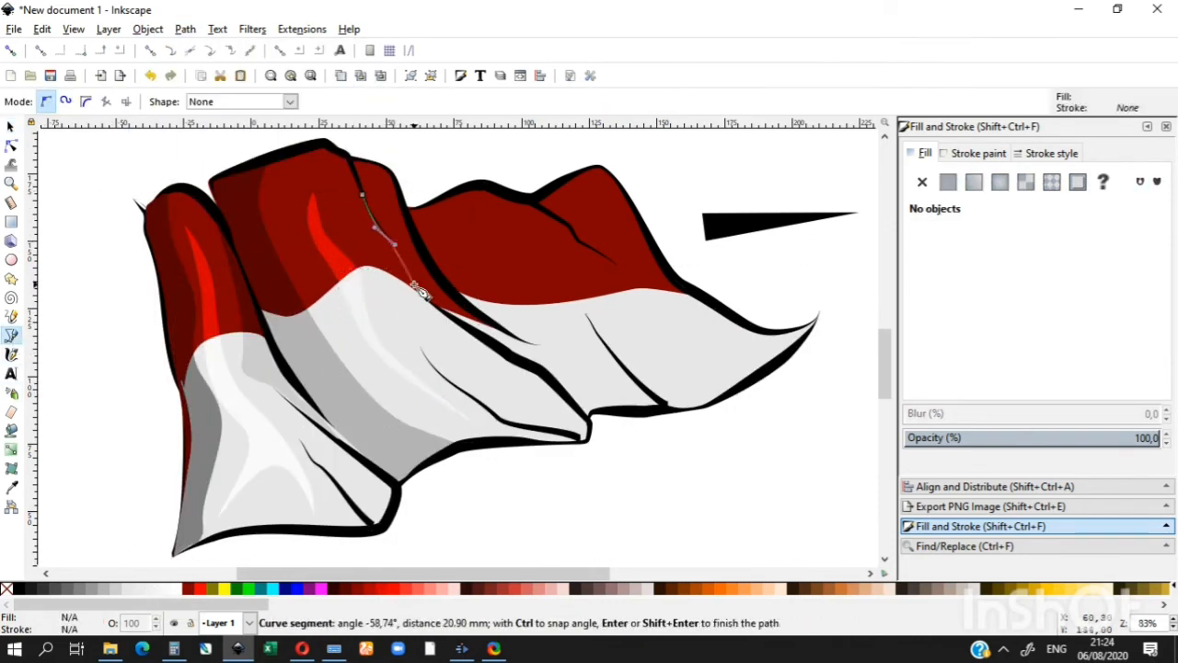
click(537, 366)
click(589, 424)
click(411, 302)
click(302, 150)
drag(342, 201, 340, 152)
click(362, 194)
click(357, 588)
click(345, 588)
Split the second fold's right-side shading shape with Division using a duplicate of the light grey area.
key(s)
click(414, 354)
key(ctrl+d)
shift+click(354, 216)
click(184, 29)
click(211, 202)
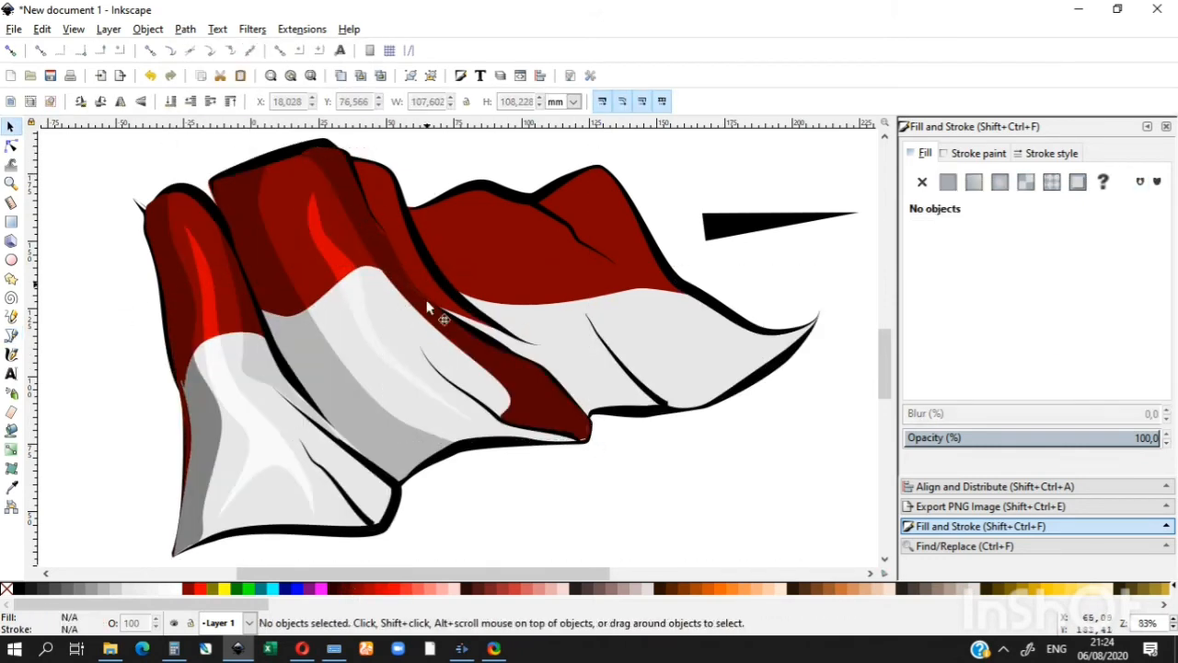
Recolour the part of the second fold's right-side shading that lies over the light area to medium grey.
click(429, 308)
click(102, 588)
click(67, 589)
key(Escape)
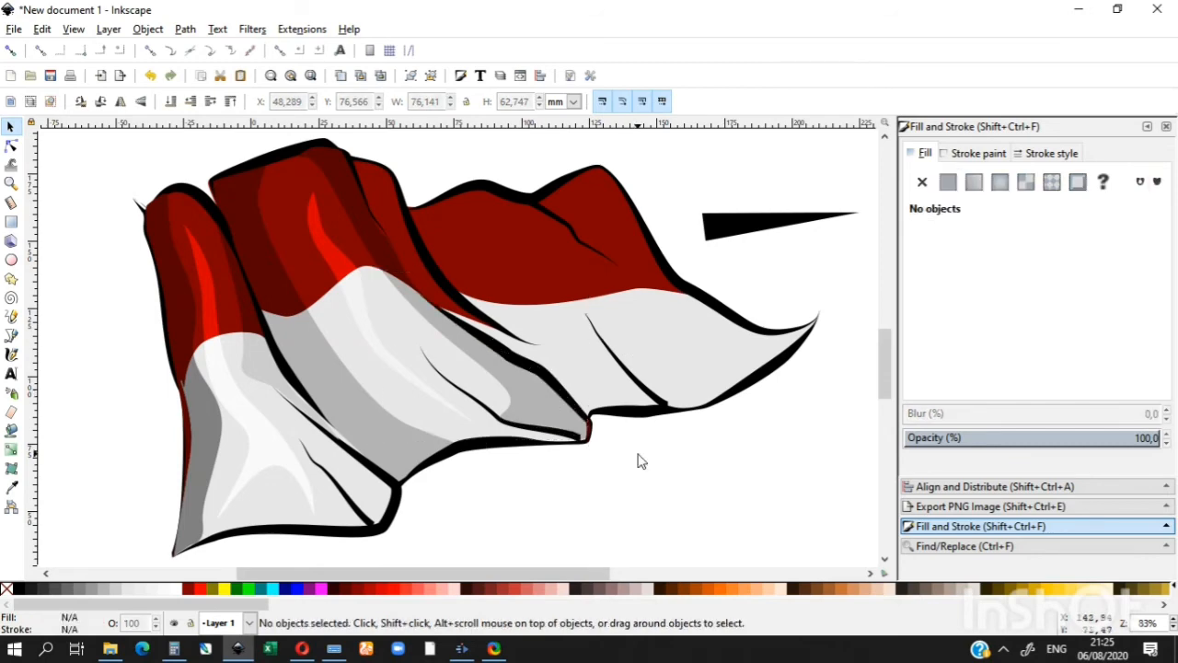
click(11, 335)
click(583, 420)
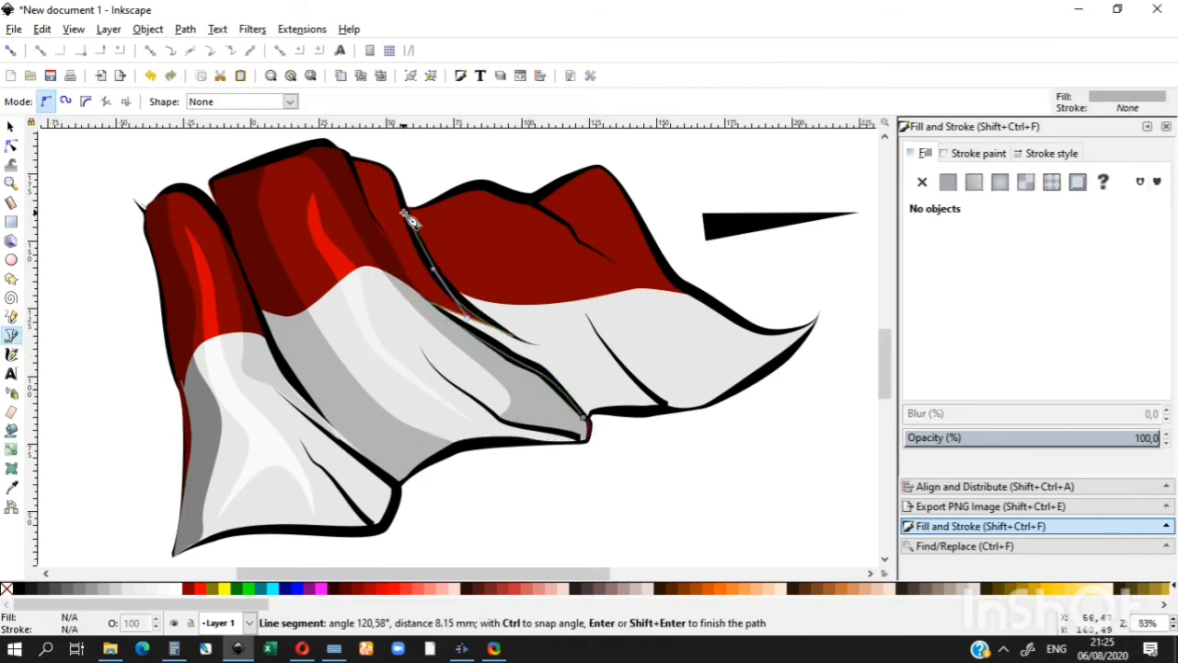
key(Escape)
Draw a closed Bezier shading shape down the narrow third fold to the flag's lower edge and fill it 550000.
click(367, 160)
drag(390, 209, 390, 223)
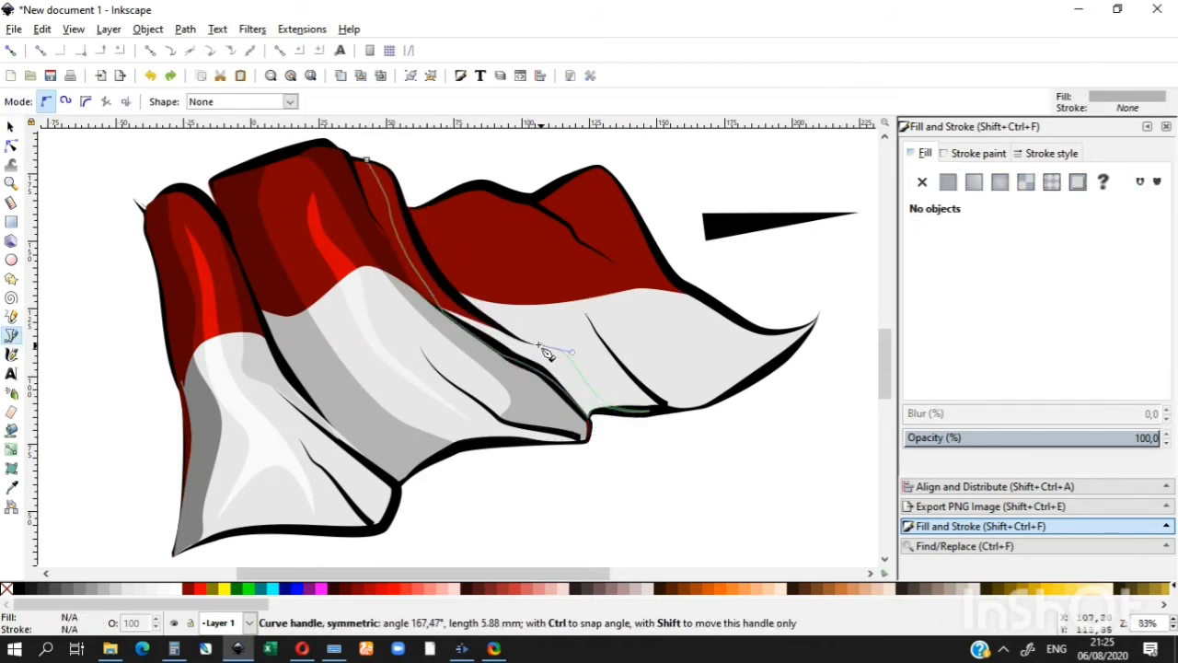
click(367, 160)
click(345, 588)
Split the third fold's shading shape with Division using a duplicate of the light grey area.
key(s)
click(540, 341)
key(ctrl+d)
shift+click(394, 207)
click(186, 29)
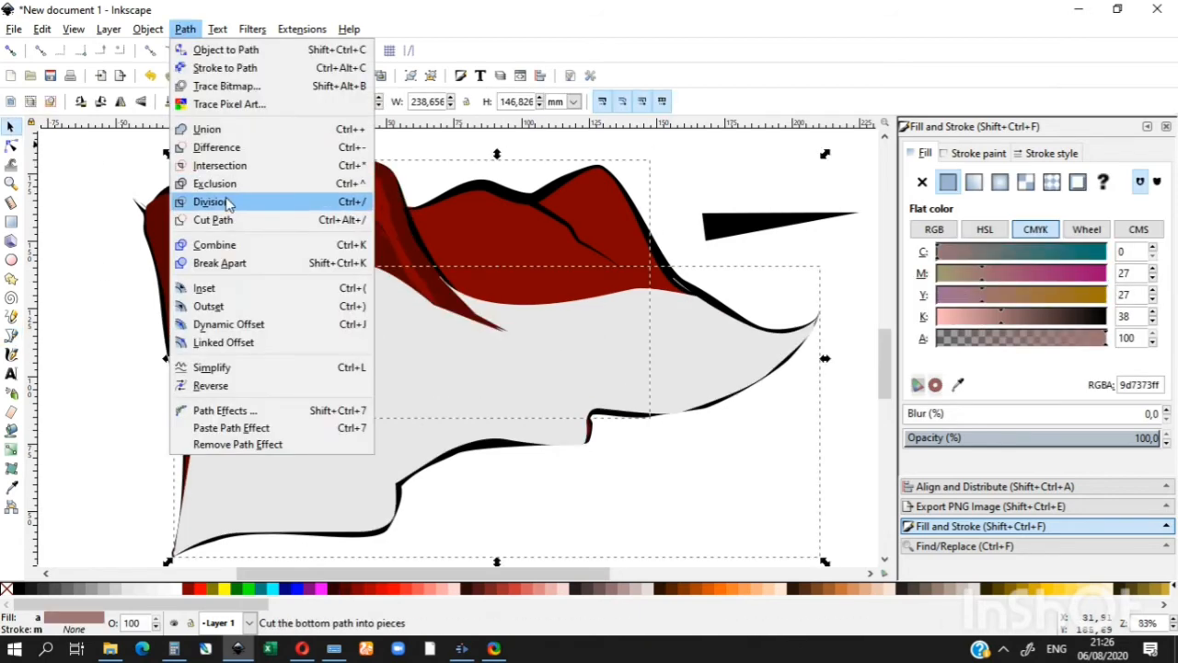
click(229, 202)
Recolour the third fold's shading over the light area to medium grey and lower it in the stacking order.
click(558, 376)
click(104, 589)
key(Page_Down)
click(424, 257)
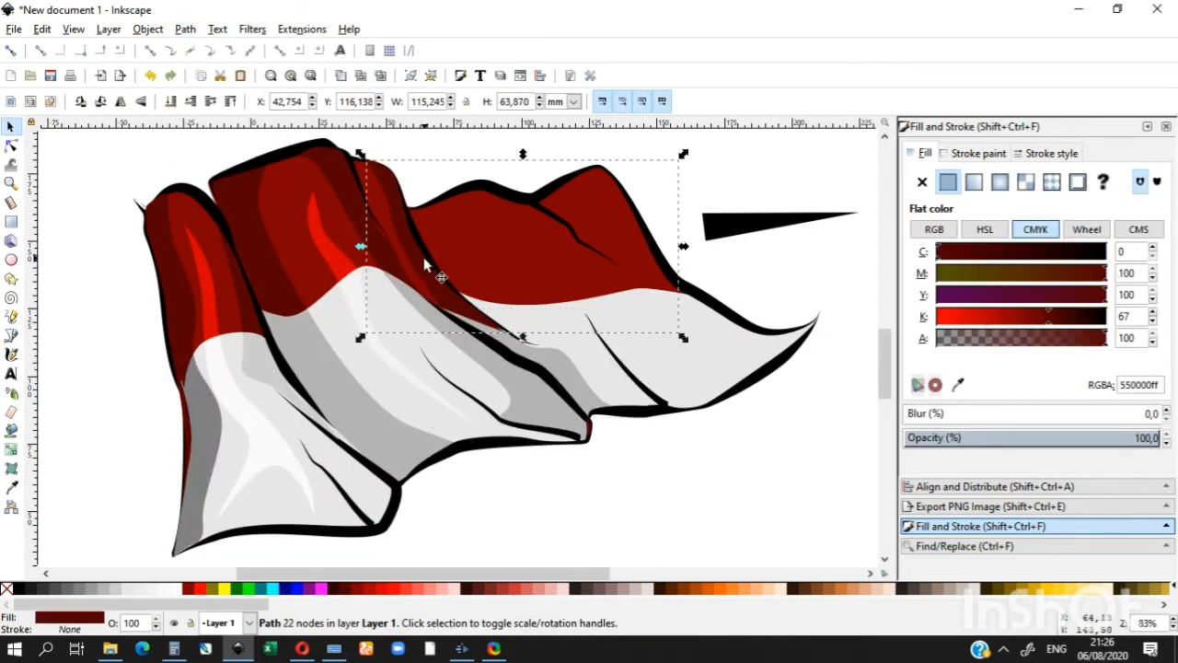
drag(429, 283, 388, 241)
click(623, 488)
Draw a thin Bezier highlight in the third fold's red area, fill it aa0000, and adjust its lower node.
key(b)
click(376, 175)
click(375, 589)
click(363, 588)
key(n)
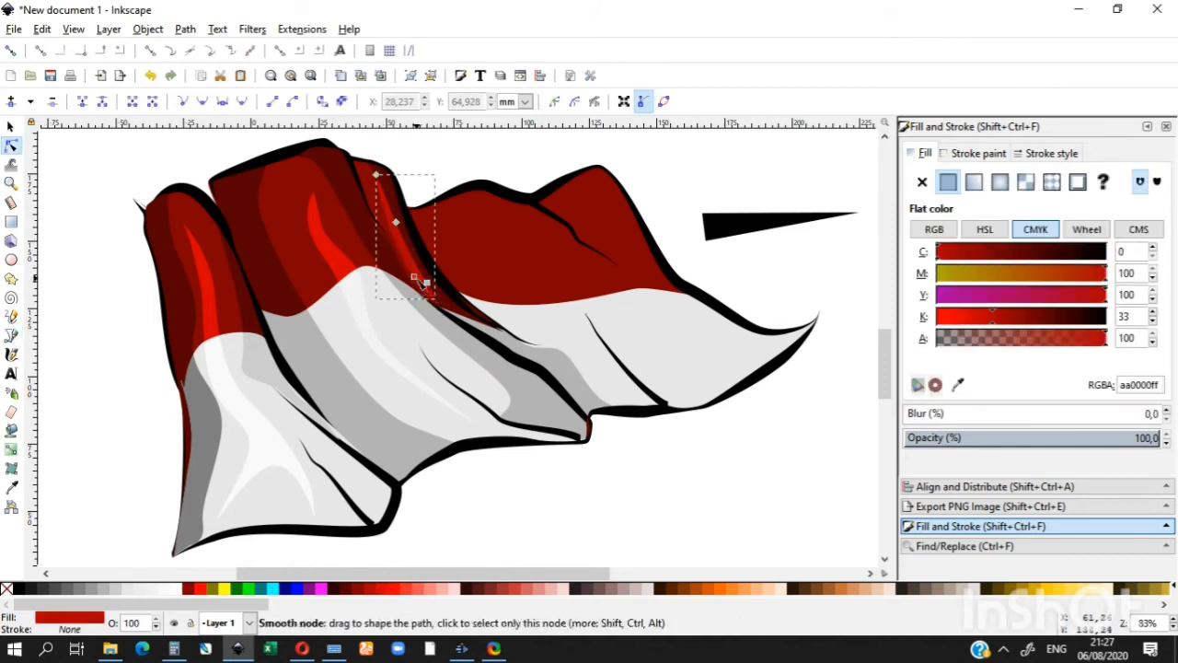
drag(420, 280, 416, 271)
key(s)
click(82, 256)
Draw a closed Bezier shading shape along the fourth fold's left side, from the top edge to the lower edge, and fill it 550000.
key(p)
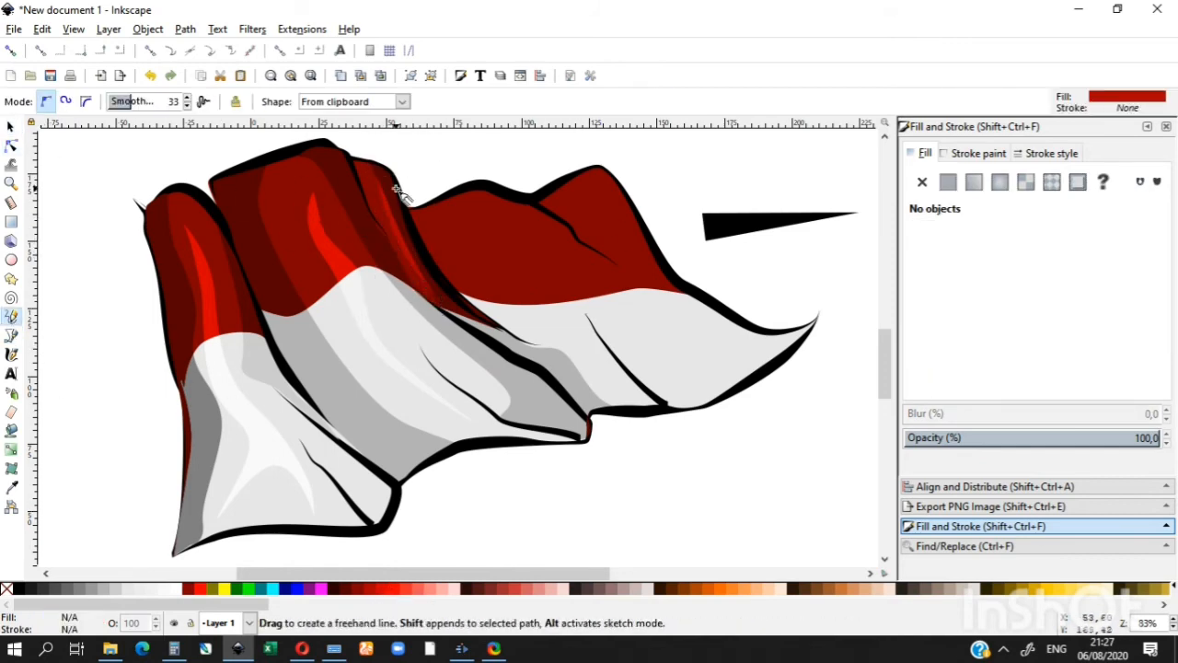
click(12, 335)
click(407, 213)
click(428, 270)
click(469, 304)
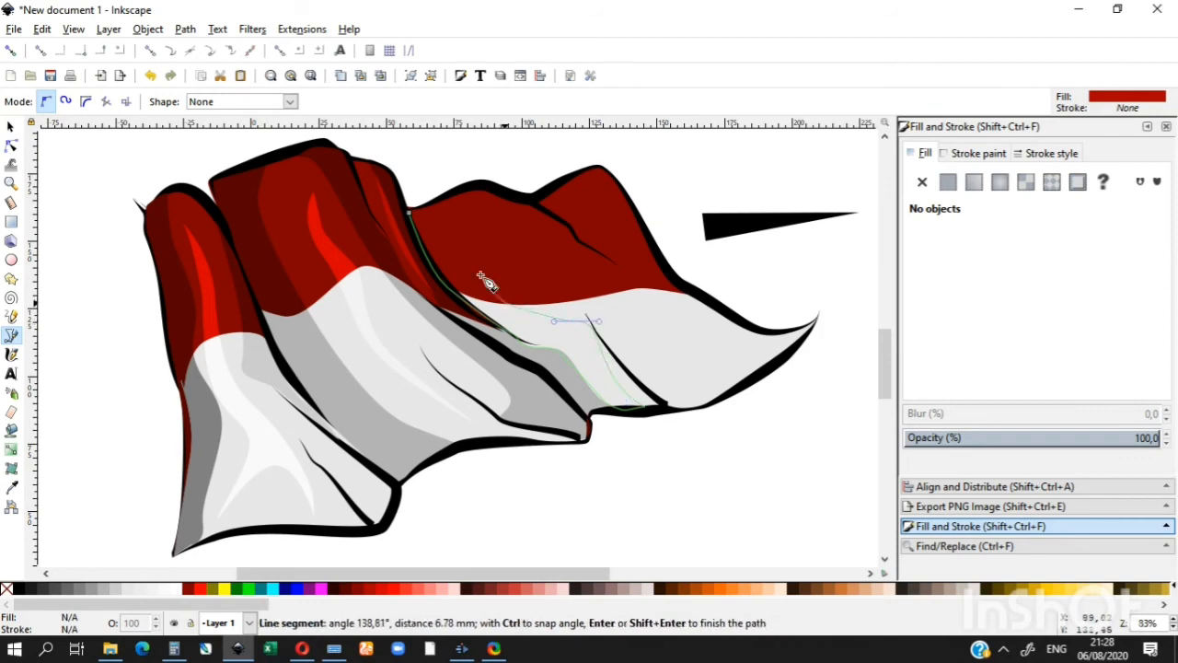
drag(468, 188, 457, 194)
click(409, 213)
key(s)
click(344, 588)
Split the fourth fold's shading shape with Division using a duplicate of the light grey area.
click(644, 354)
key(ctrl+d)
shift+click(460, 224)
click(185, 29)
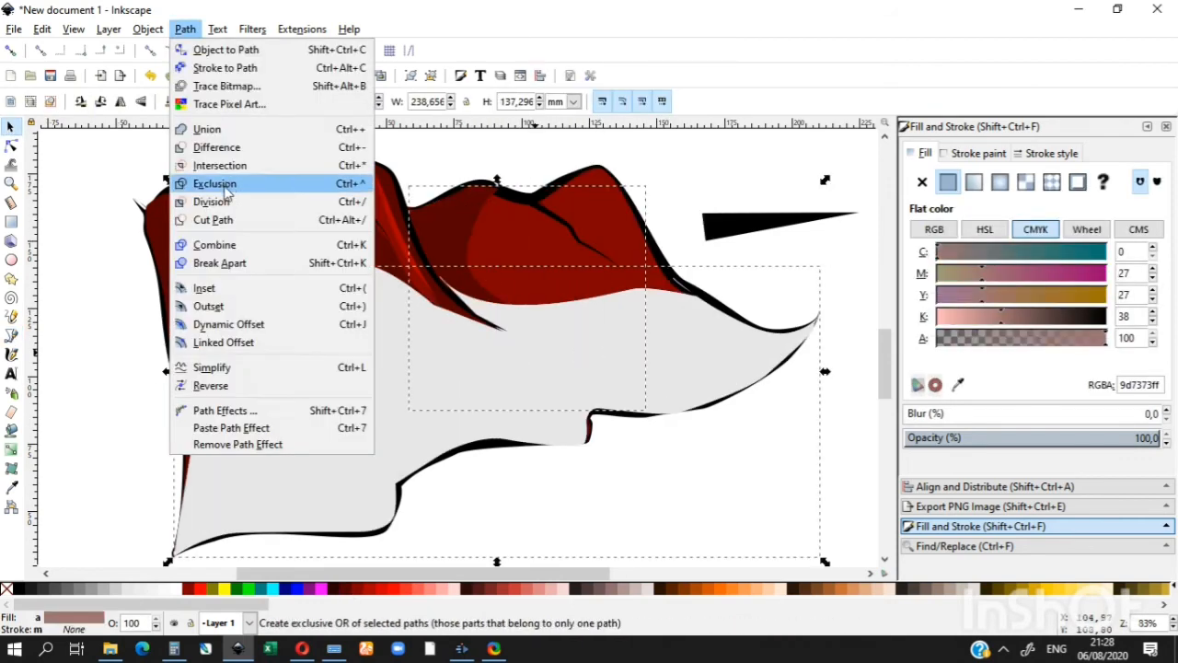
click(212, 201)
Recolour the part of the fourth fold's shading over the light area to a slightly darker light grey.
click(542, 276)
click(542, 334)
click(90, 589)
click(114, 588)
click(101, 387)
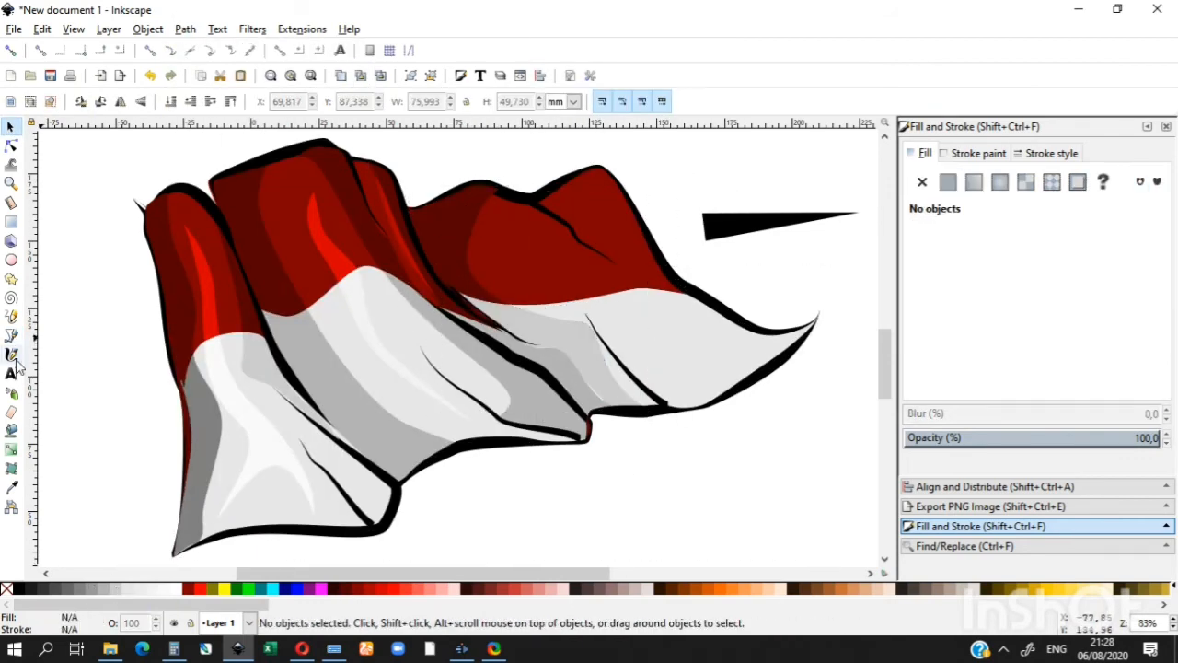
Draw a tapered black freehand crease down the third fold's light area to the lower edge, and delete the old thick crease beside it.
click(12, 315)
mouse_move(611, 408)
mouse_down()
mouse_move(572, 366)
mouse_move(527, 342)
mouse_up()
key(s)
click(500, 344)
click(12, 145)
drag(299, 146, 435, 306)
key(Delete)
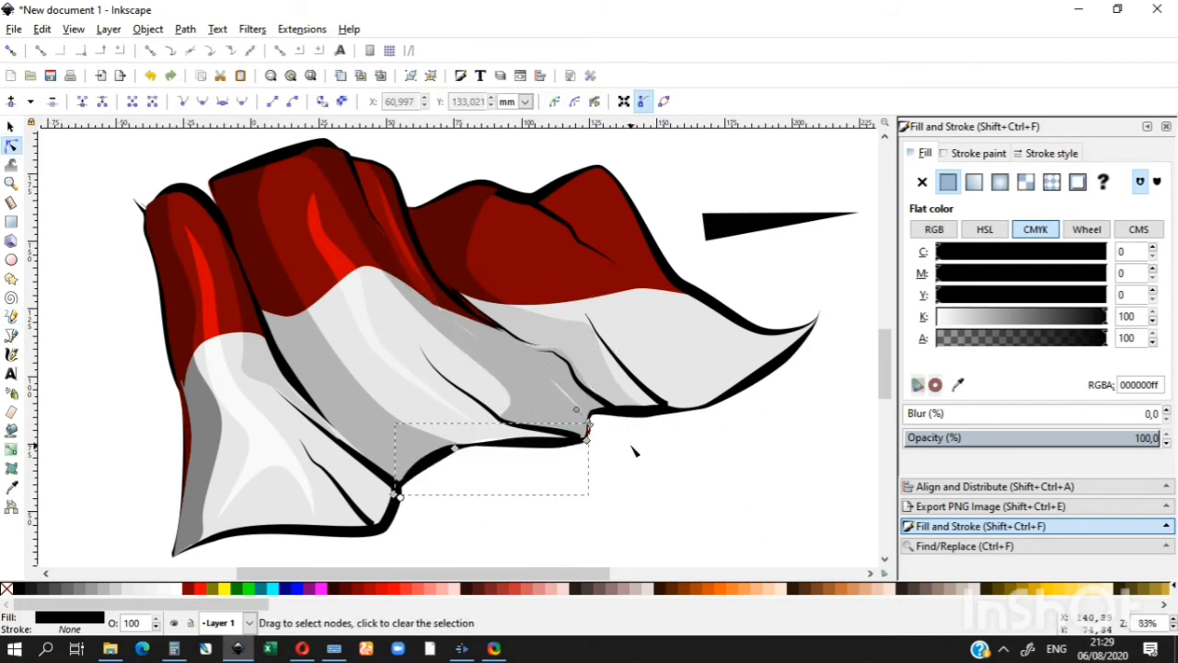
click(631, 448)
Move a node of the fourth fold's light grey shading to reshape it beside the crease.
click(598, 341)
drag(589, 326, 574, 337)
key(s)
click(101, 257)
Draw a closed Bezier shading shape under the last fold's crease, extending from the red area into the light area.
click(11, 335)
click(531, 206)
drag(562, 222, 571, 230)
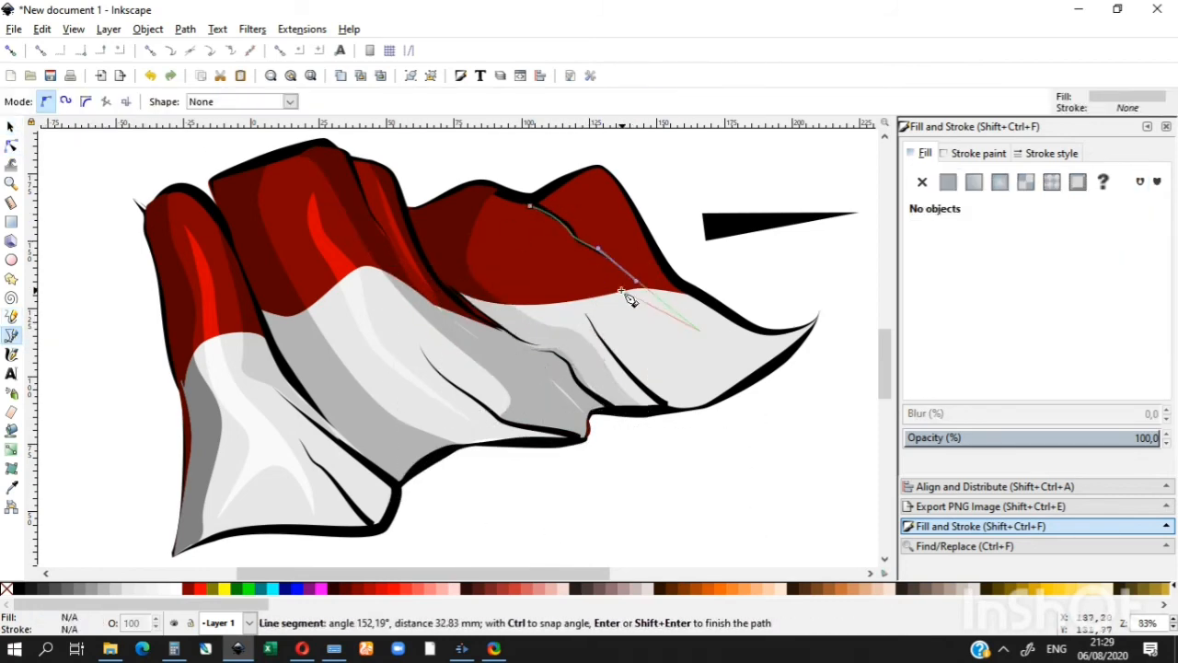
drag(626, 292, 602, 297)
drag(565, 284, 552, 266)
click(530, 205)
key(n)
Split the last fold's shading shape with Division using a duplicate of the light grey area, and fill its red-area part dark red.
key(s)
click(303, 368)
key(ctrl+d)
shift+click(589, 268)
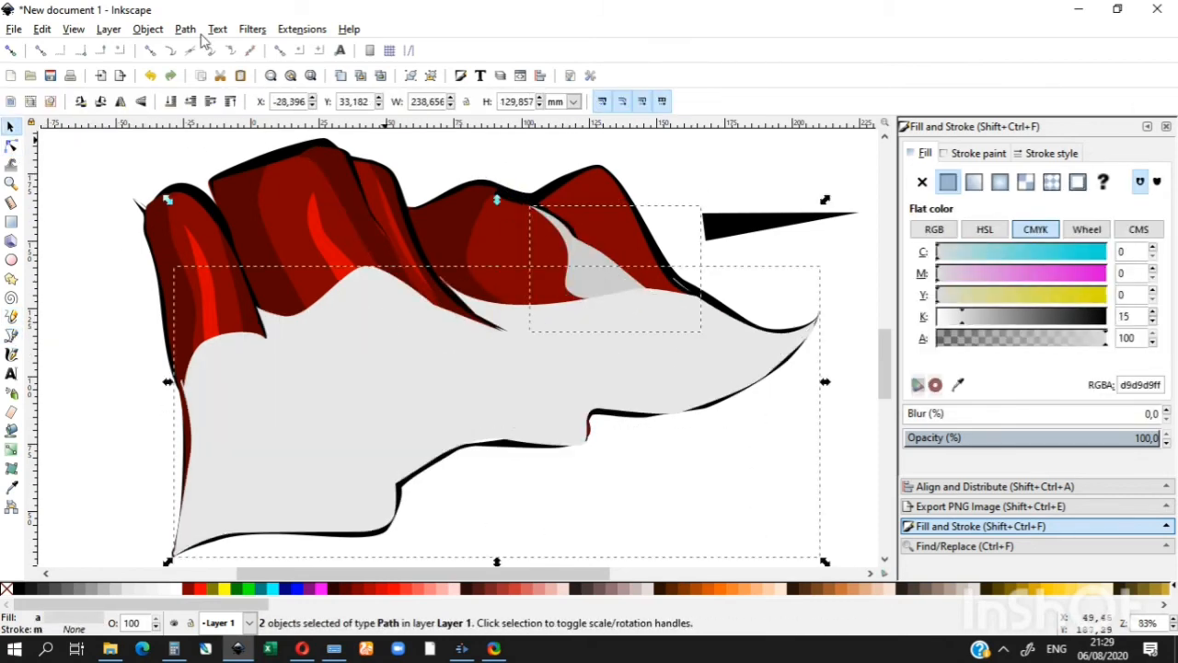
click(187, 29)
click(211, 157)
click(350, 588)
click(659, 534)
Draw a wavy closed Bezier highlight on the fourth fold, from the top crease into the light area, and fill it aa0000.
click(11, 335)
click(598, 337)
drag(552, 276, 544, 263)
drag(538, 231, 529, 213)
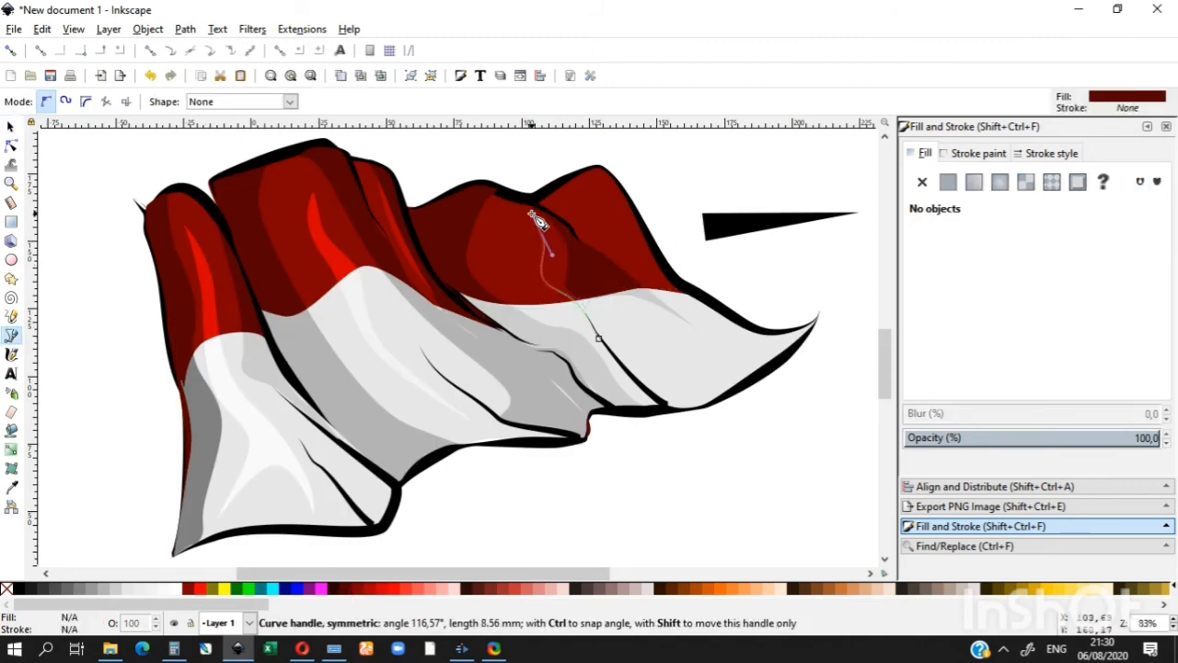
click(500, 205)
drag(525, 275, 536, 286)
click(598, 337)
click(369, 588)
Split the fourth fold's highlight with Division using a duplicate of the light grey area, and make its part over the light area near-white.
click(11, 127)
key(ctrl+d)
shift+click(543, 262)
click(185, 29)
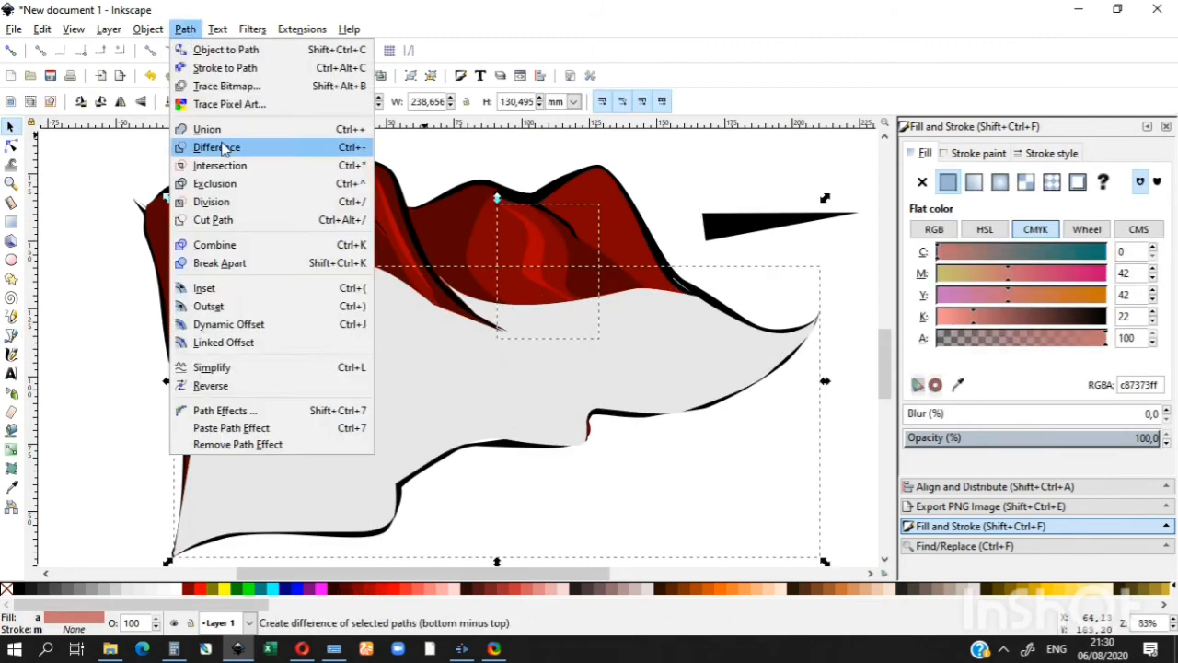
click(214, 202)
click(584, 318)
click(136, 588)
click(556, 525)
Draw a closed Bezier shading shape from the lower crease along the last fold's bottom edge and fill it cccccc.
click(11, 335)
click(601, 339)
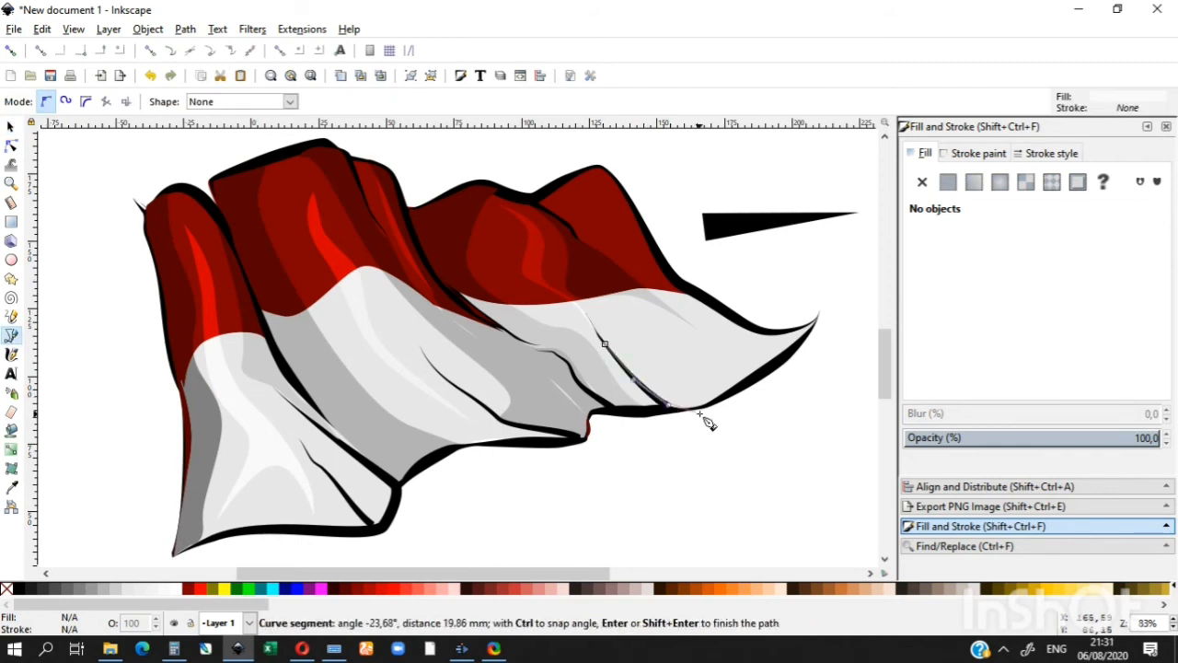
click(688, 409)
drag(772, 371, 724, 395)
drag(603, 342, 658, 409)
click(120, 589)
Adjust the upper curve node of the last fold's bottom shading and lower the shape in the stacking order.
click(11, 145)
click(655, 362)
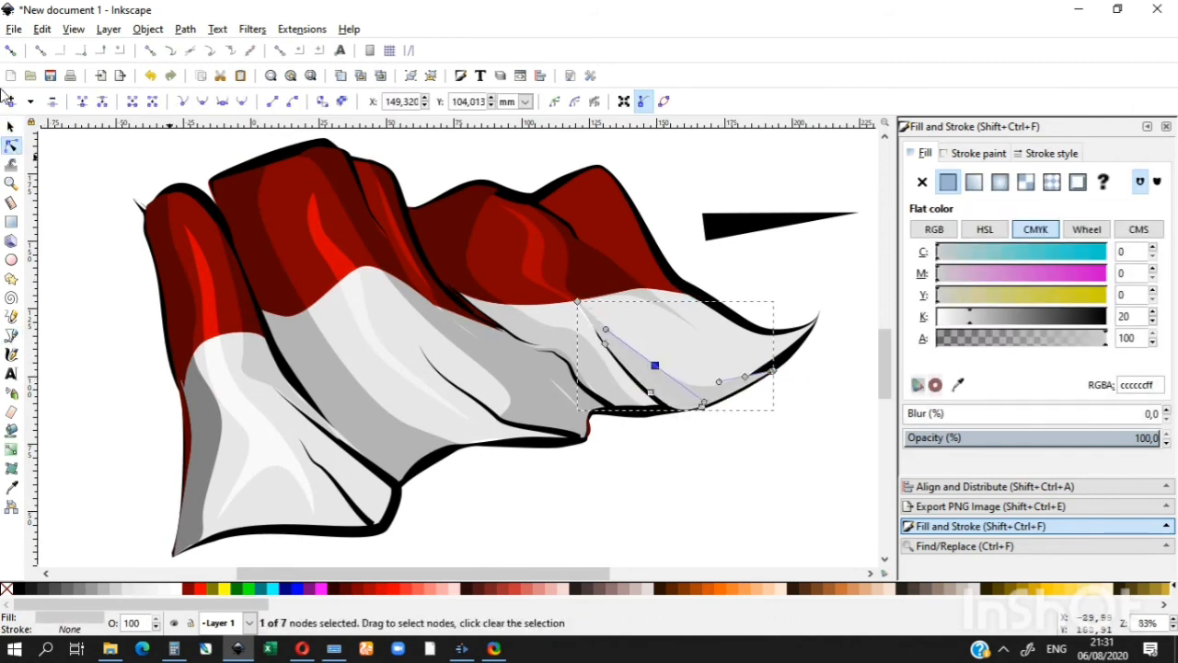
click(11, 127)
key(Page_Down)
click(796, 448)
Recolour the last fold's shading over the red area to aa0000 and the fourth fold's highlight to a brighter red.
click(594, 286)
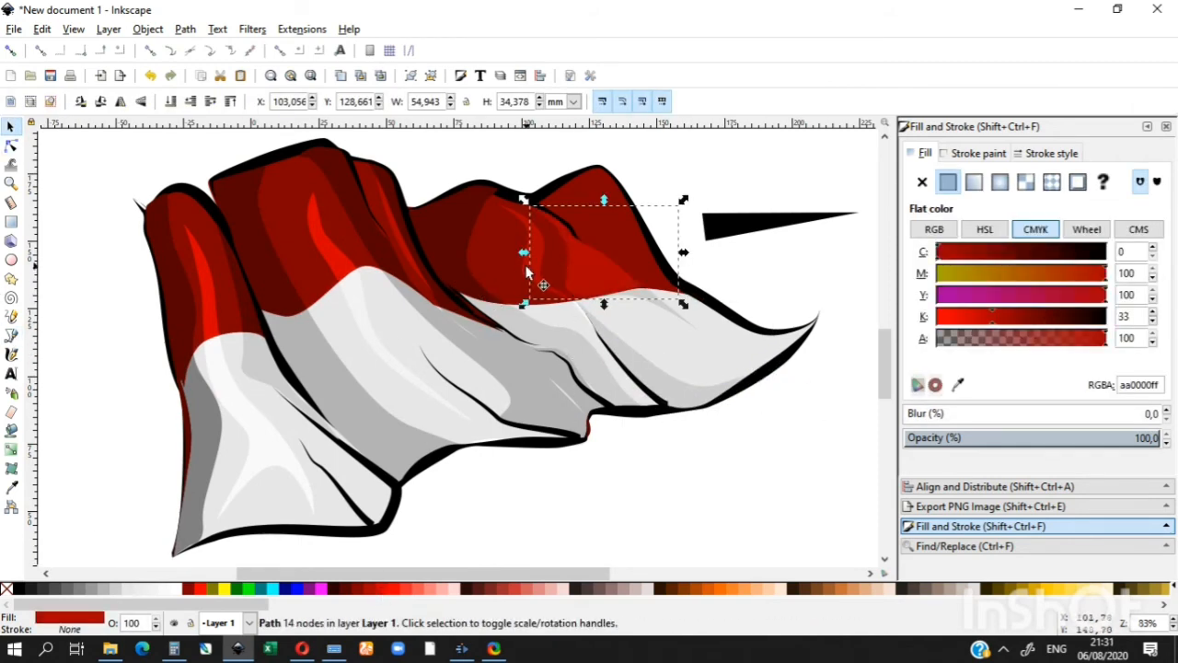
shift+click(530, 269)
key(Escape)
click(569, 227)
click(550, 210)
Lower the red shading under the last fold's crease and the neighbouring fourth fold shape in the stacking order.
click(11, 146)
click(589, 248)
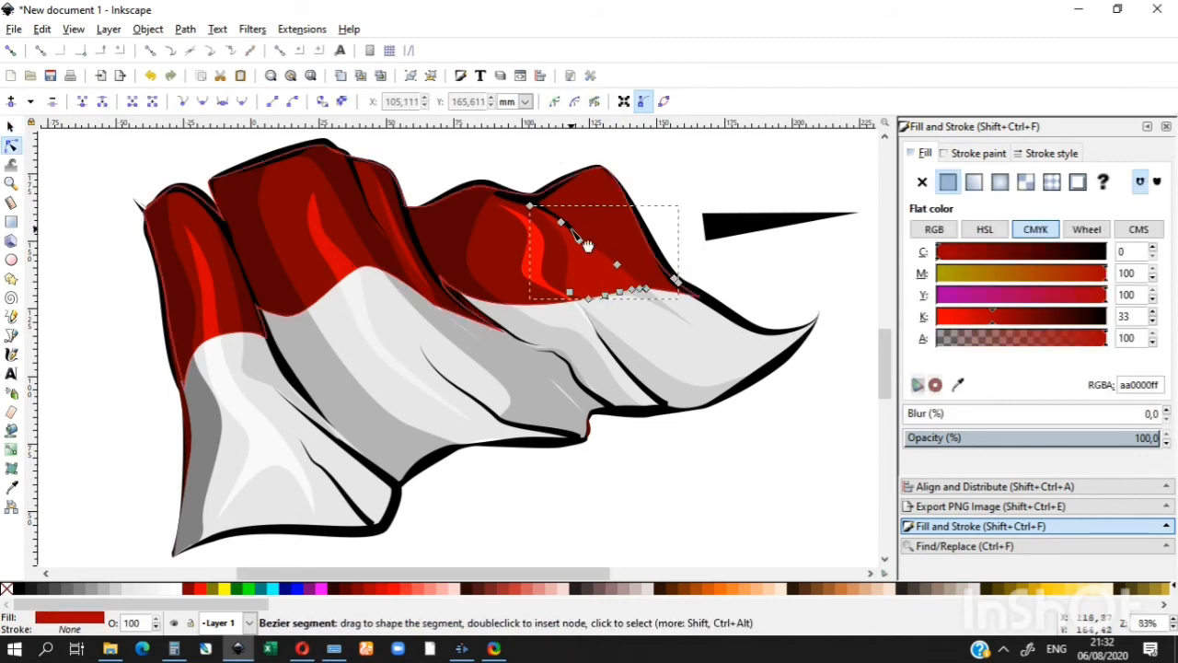
key(s)
key(Page_Down)
click(481, 239)
key(Page_Down)
click(680, 217)
click(534, 254)
click(184, 285)
click(141, 197)
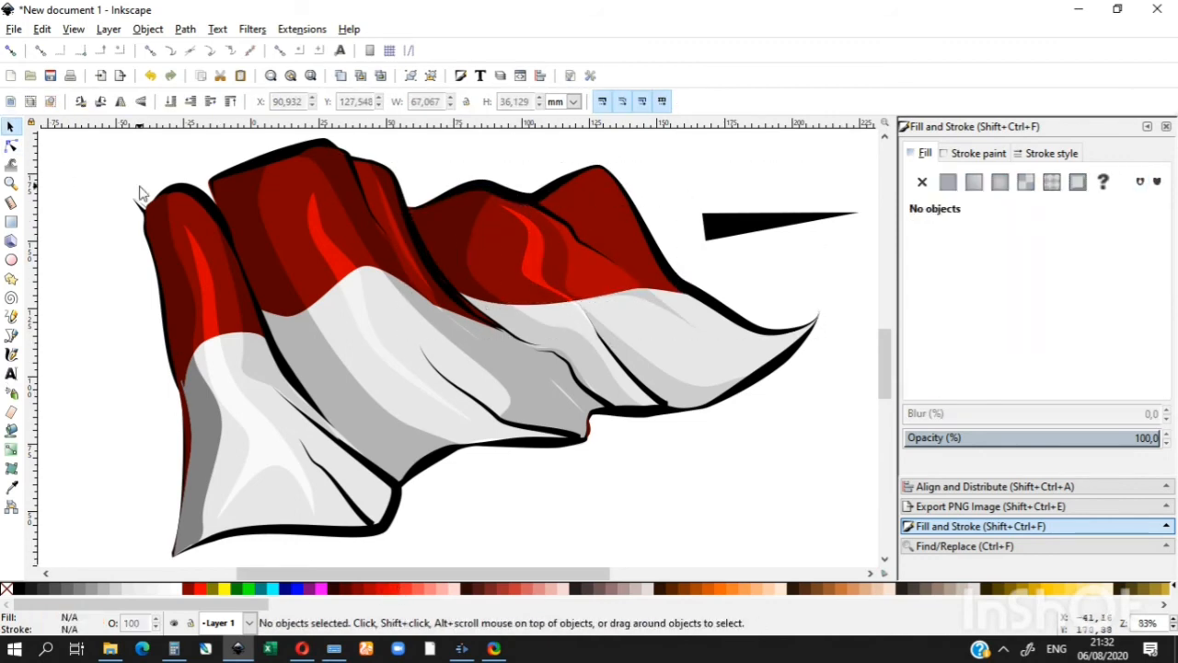
Draw a closed Bezier shading shape from the last fold's upper edge tapering into the light area, and fill it 550000.
click(11, 335)
click(570, 182)
click(535, 204)
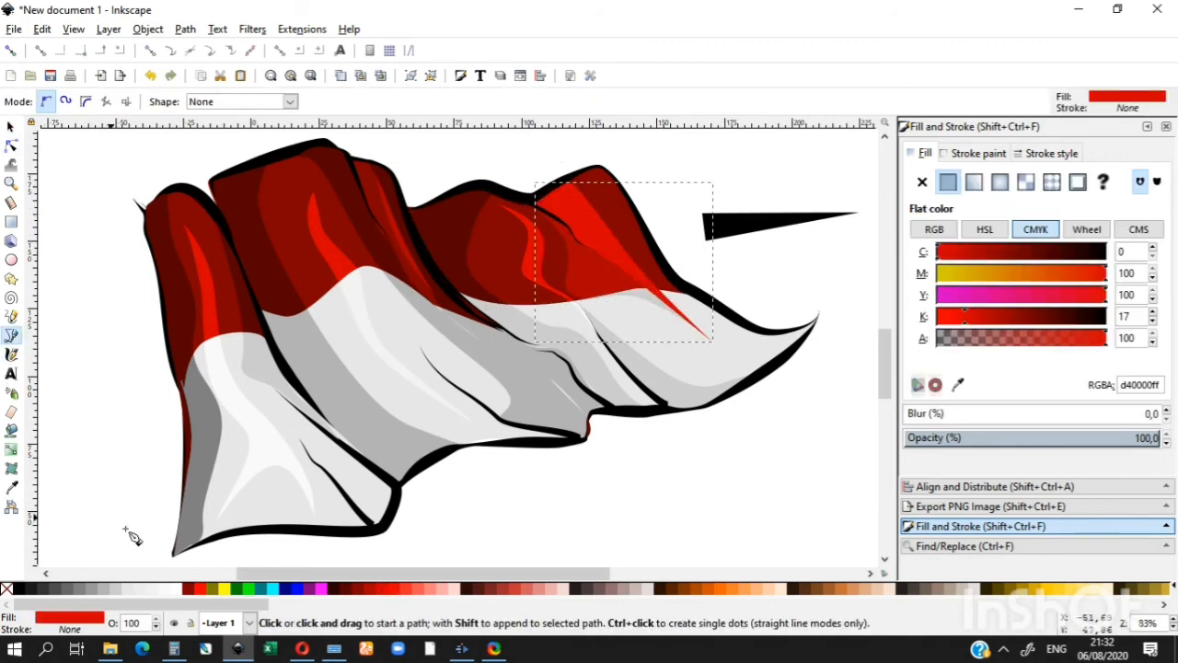
click(345, 588)
Split the last fold's tapering shading with Division using a duplicate of the light grey area, and recolour its light-area part grey.
click(11, 126)
click(585, 315)
key(ctrl+d)
shift+click(626, 258)
click(185, 28)
click(220, 165)
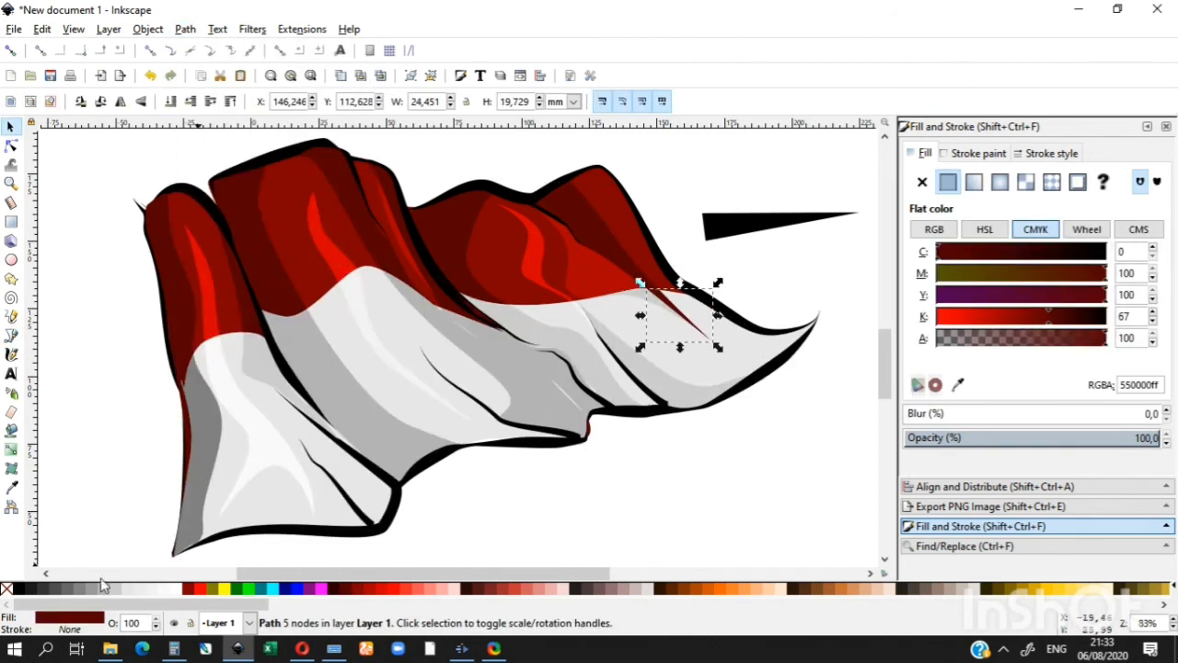
click(79, 588)
click(59, 333)
Draw a closed Bezier highlight shape along the last fold's outer edge, from the red peak to the flag's tip.
click(11, 335)
click(584, 170)
drag(625, 206, 635, 223)
click(801, 329)
click(665, 270)
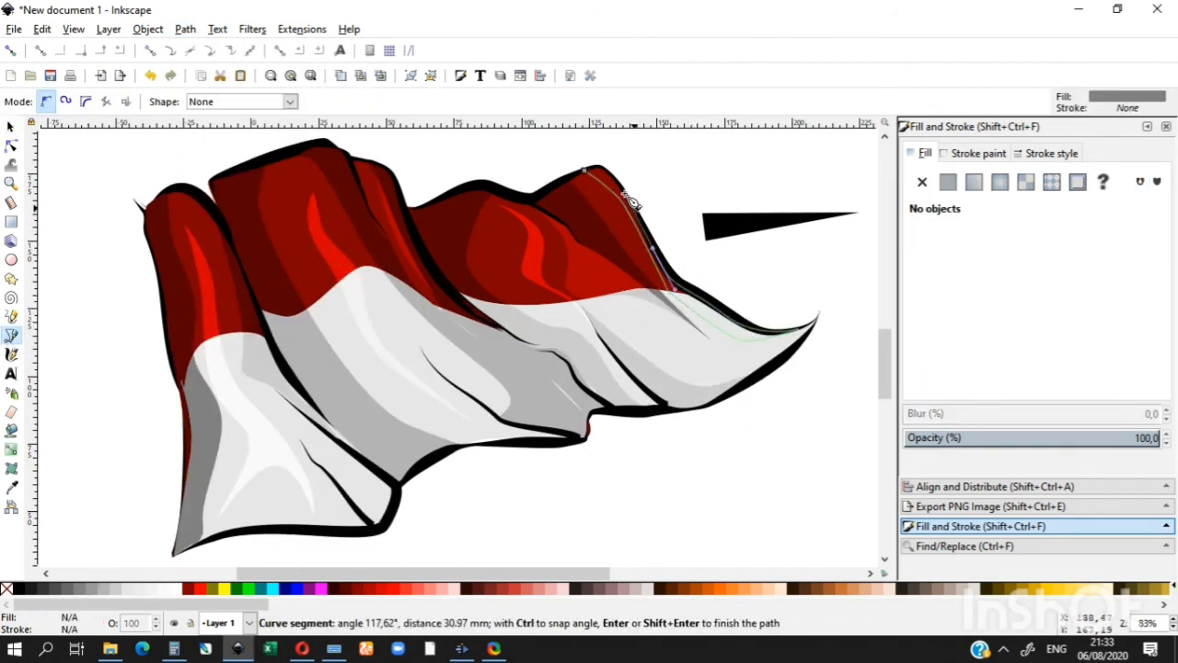
click(584, 171)
Split the edge highlight with Division using a duplicate of the light area, and fill its red-area part d40000.
click(11, 126)
click(585, 315)
key(ctrl+d)
shift+click(602, 179)
click(185, 29)
click(371, 589)
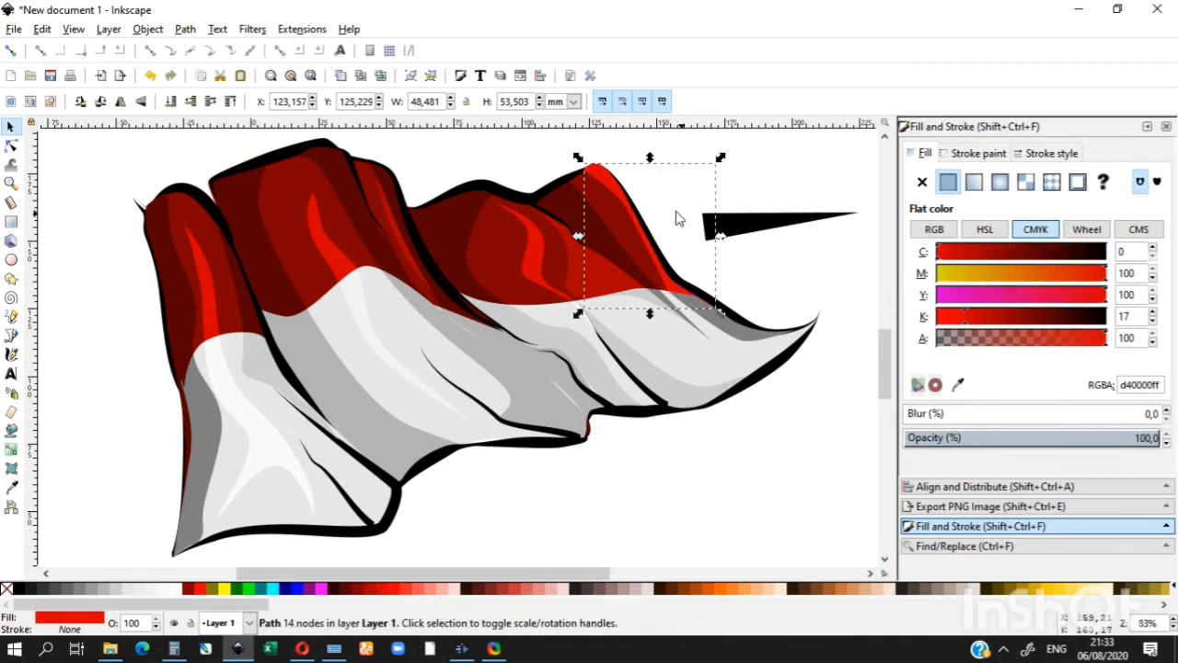
Recolour the light-area part of the last fold's edge highlight to near white.
click(755, 266)
click(718, 316)
click(128, 589)
click(478, 497)
click(644, 308)
click(754, 267)
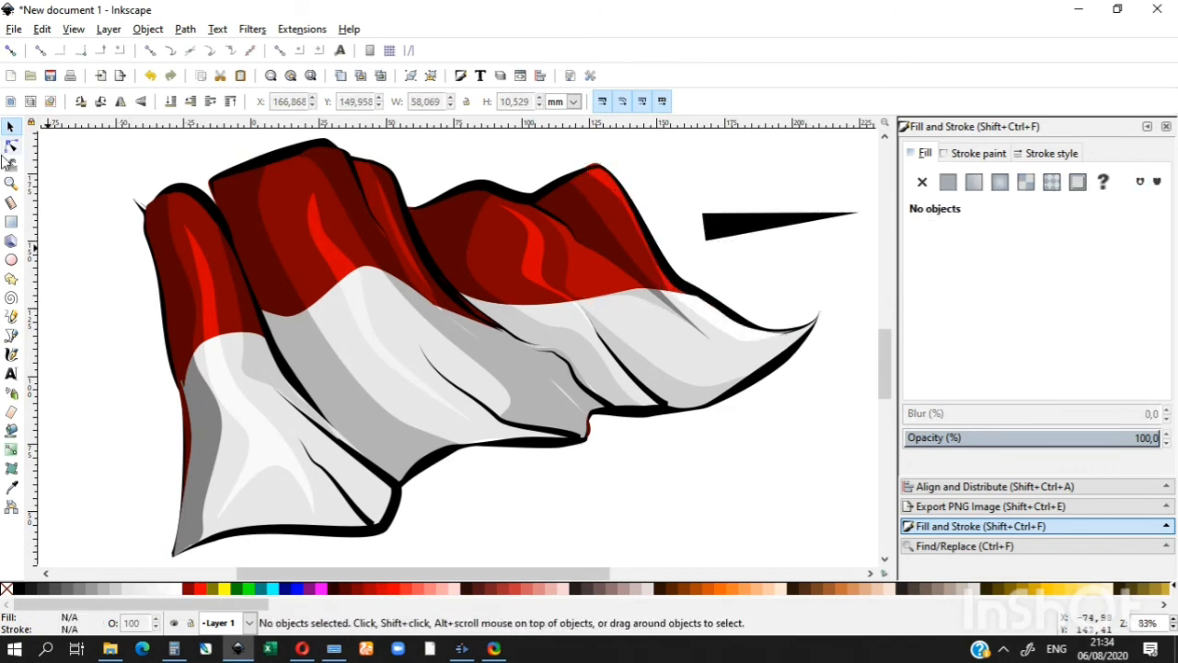
Draw a closed Bezier pole shape along the flag's left side, pointed at the tip and widening at the foot.
click(11, 183)
triple_click(30, 101)
drag(632, 260, 301, 473)
click(11, 335)
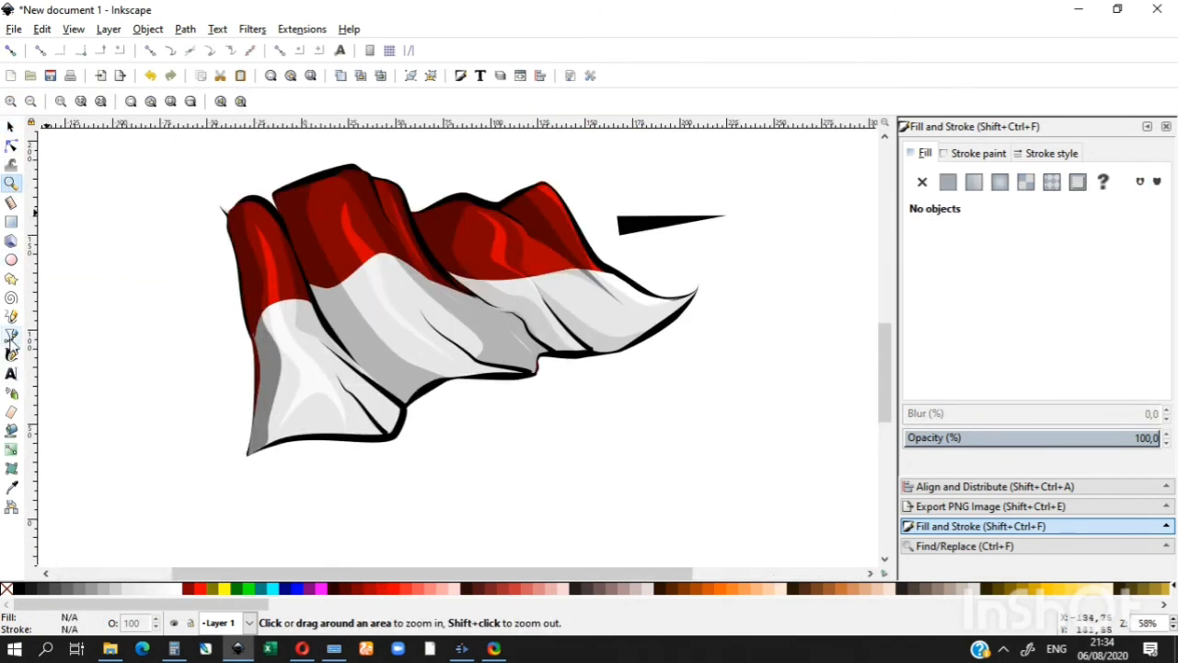
click(214, 170)
drag(228, 476, 229, 476)
drag(237, 507, 239, 522)
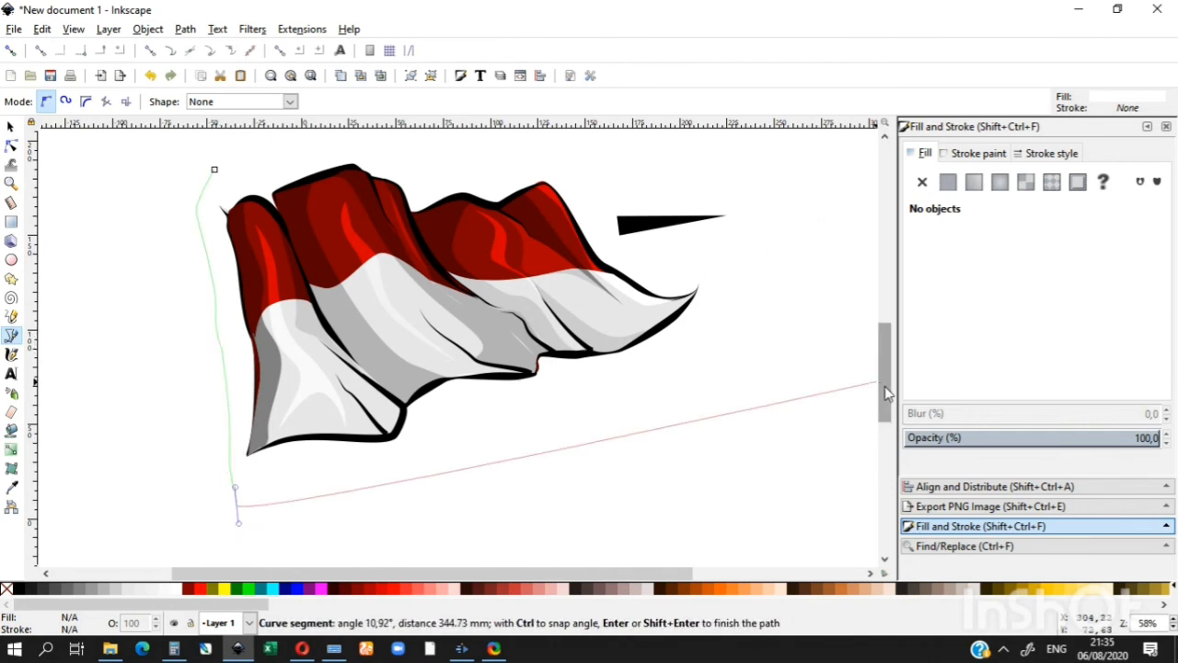
drag(885, 386, 884, 418)
drag(257, 510, 257, 523)
drag(241, 271, 240, 272)
drag(238, 227, 236, 207)
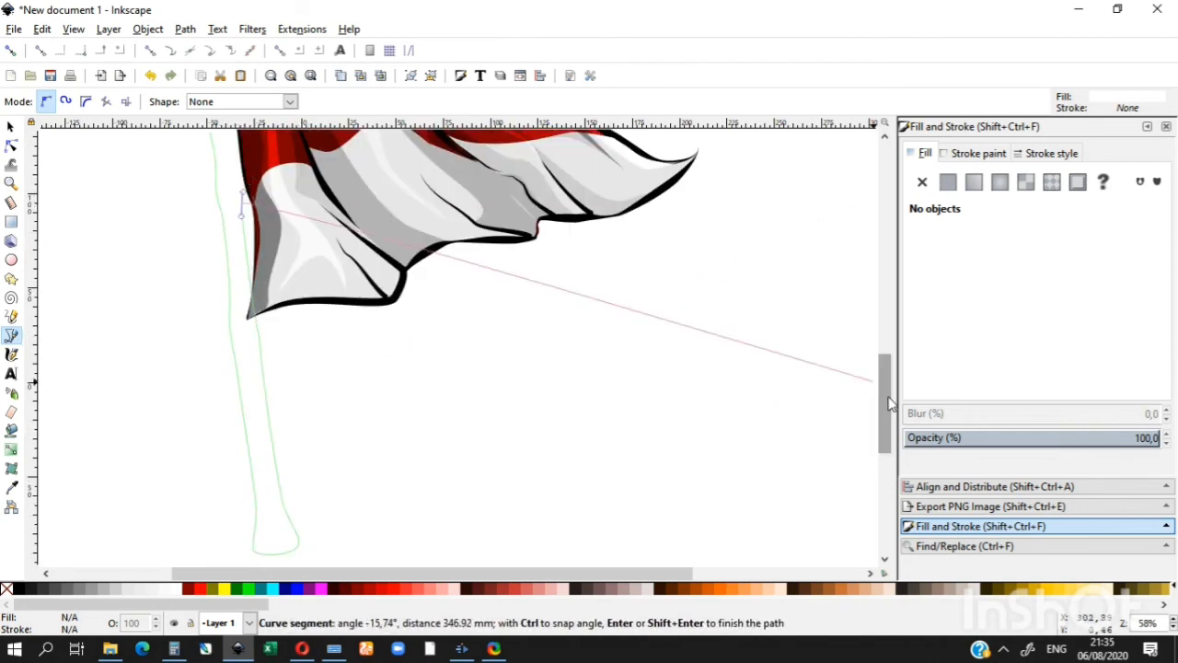
drag(886, 402, 886, 353)
drag(234, 382, 231, 365)
click(214, 257)
Fill the flagpole shape with green 008000.
click(236, 588)
click(11, 126)
click(103, 265)
drag(886, 353, 885, 370)
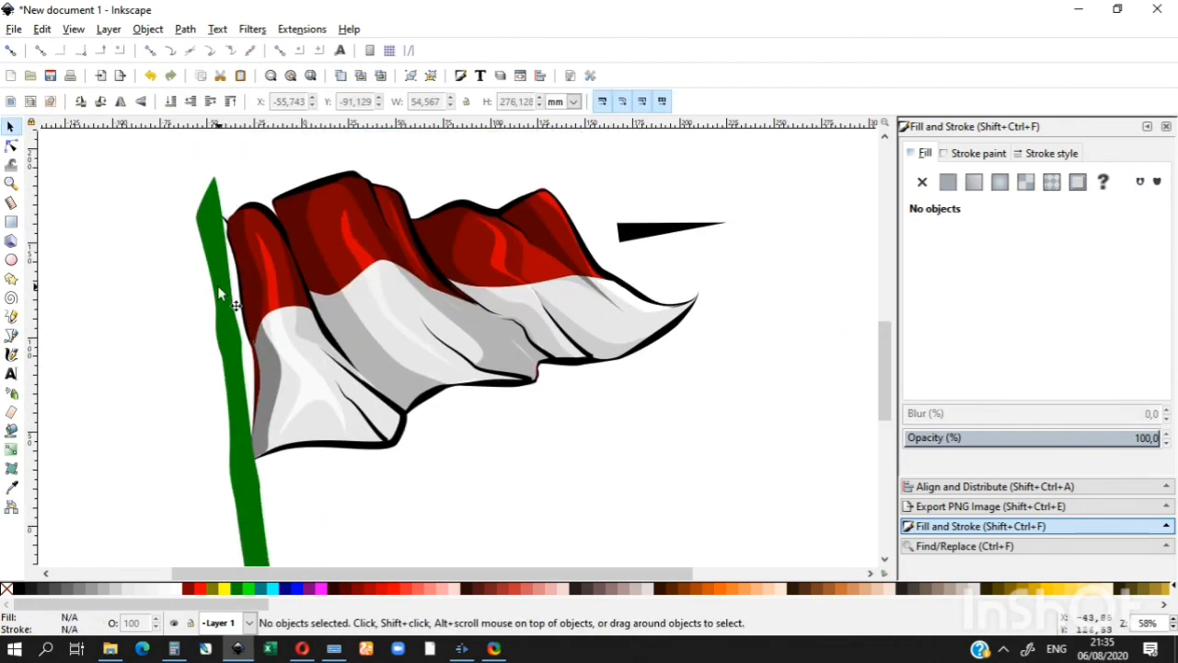
Draw black tapered freehand strokes along the pole's left edge from its tip towards the lower joint.
click(217, 286)
click(11, 316)
drag(213, 179, 232, 449)
click(11, 146)
Draw a black tapered freehand stroke from the pole's lower joint down to the foot, and adjust its nodes to follow the edge.
click(11, 316)
drag(885, 371, 885, 420)
drag(255, 261, 254, 473)
click(11, 146)
drag(261, 317, 236, 369)
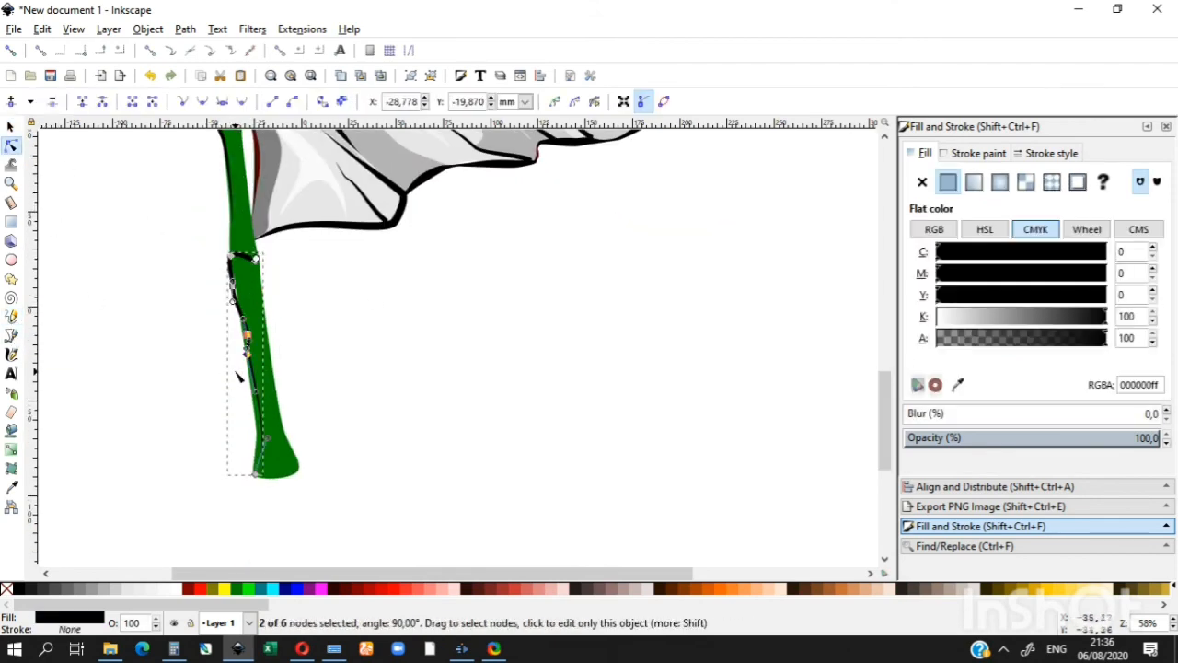
drag(262, 425, 258, 426)
click(12, 126)
drag(885, 398, 883, 360)
click(11, 145)
drag(231, 450, 236, 454)
Add a black tapered freehand stroke at the pole's upper joint and adjust its nodes.
click(11, 335)
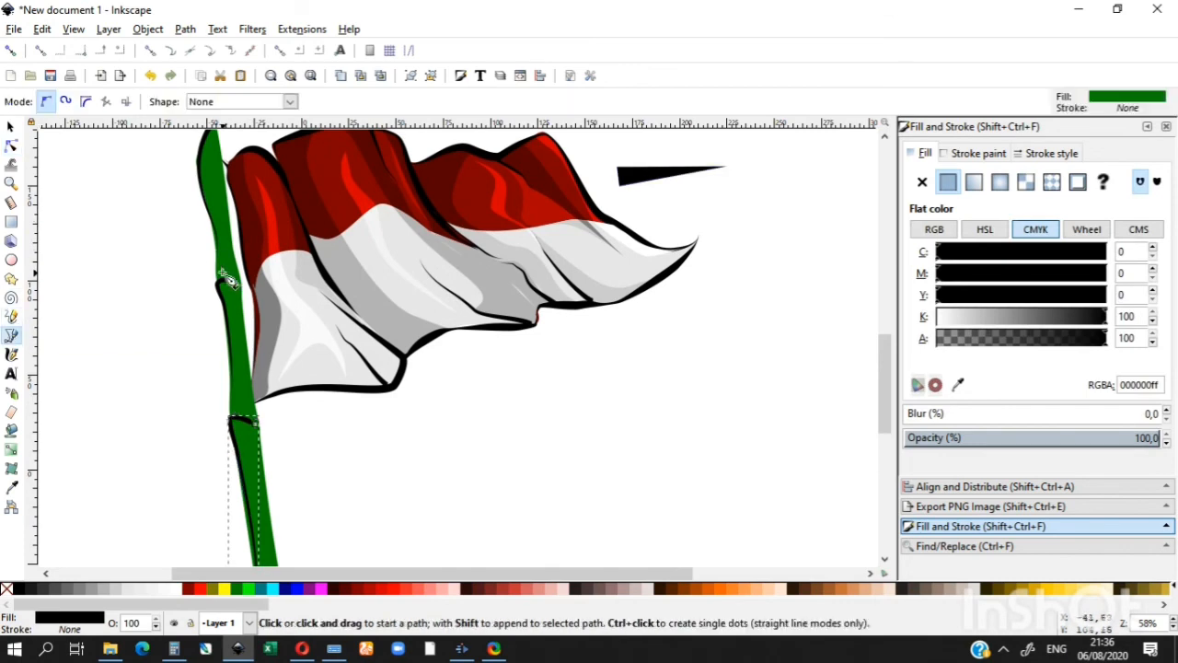
click(231, 278)
click(11, 315)
drag(234, 278, 220, 146)
click(11, 145)
mouse_move(235, 258)
mouse_down()
mouse_move(228, 235)
mouse_move(228, 267)
mouse_move(302, 450)
mouse_up()
click(11, 126)
click(138, 221)
Draw a closed Bezier shape covering the left half of the pole along its full length, and fill it teal.
click(11, 183)
click(11, 126)
click(439, 150)
click(276, 184)
click(11, 183)
click(33, 101)
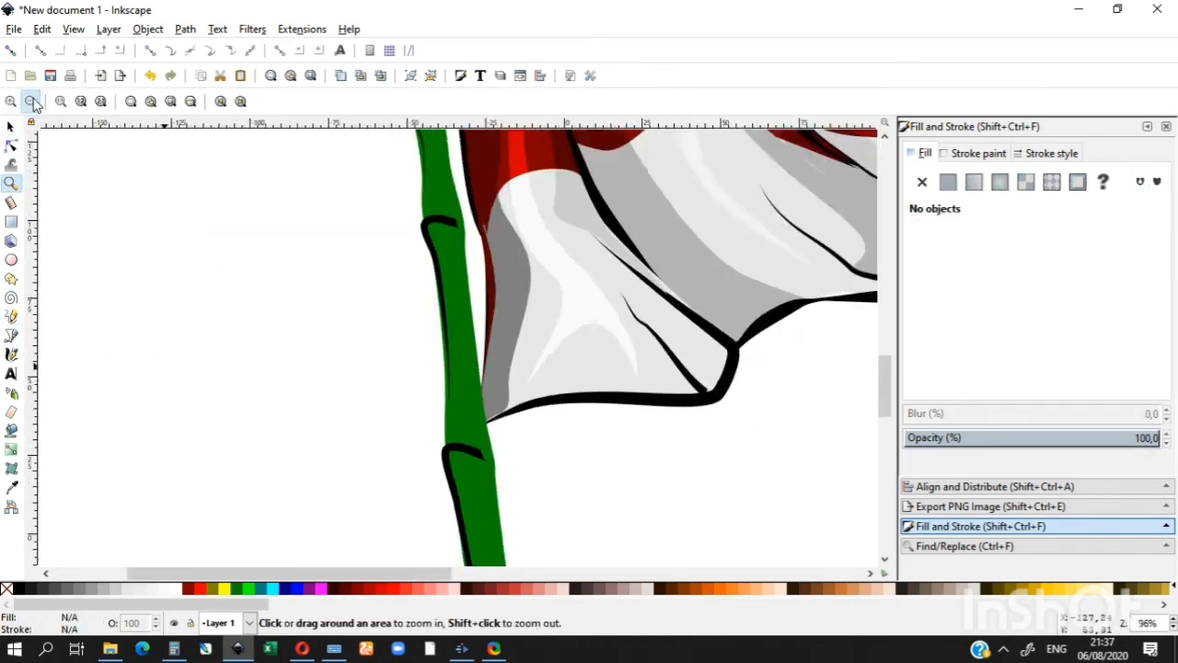
triple_click(33, 101)
drag(426, 192, 519, 537)
click(11, 335)
click(422, 147)
click(412, 198)
click(431, 268)
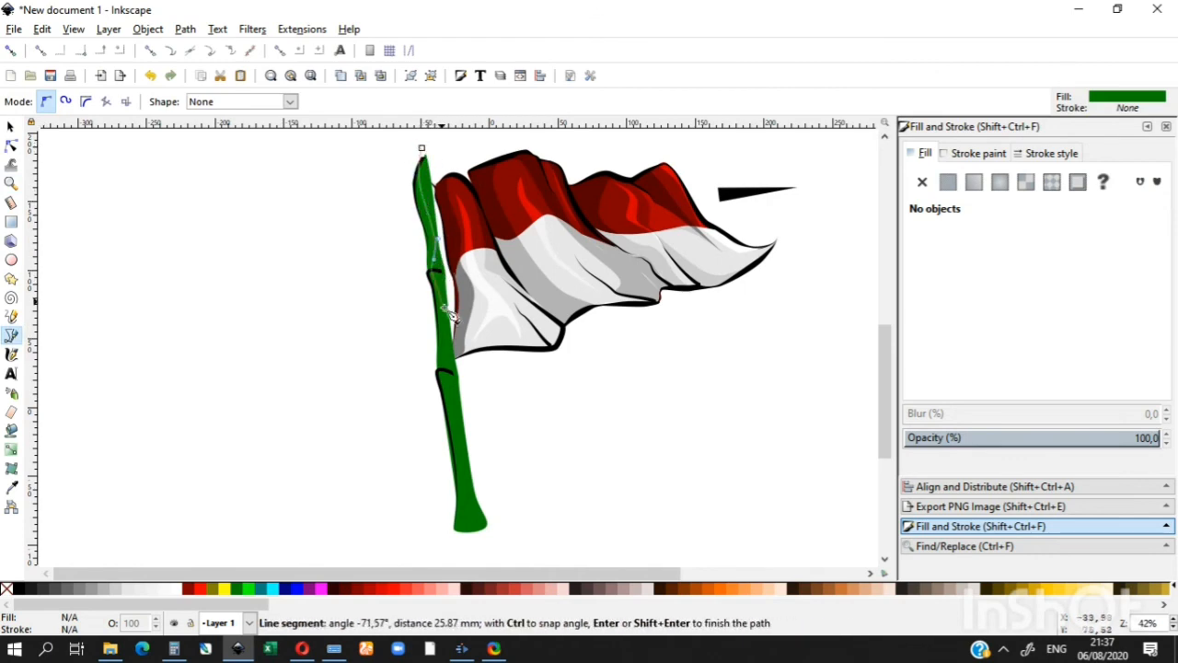
drag(444, 358, 448, 369)
drag(453, 420, 455, 427)
drag(468, 517, 468, 528)
click(463, 538)
click(383, 517)
click(363, 163)
click(421, 148)
click(11, 126)
click(260, 588)
Intersect the teal shape with a duplicate of the pole, and fill the resulting shading 447821.
click(473, 523)
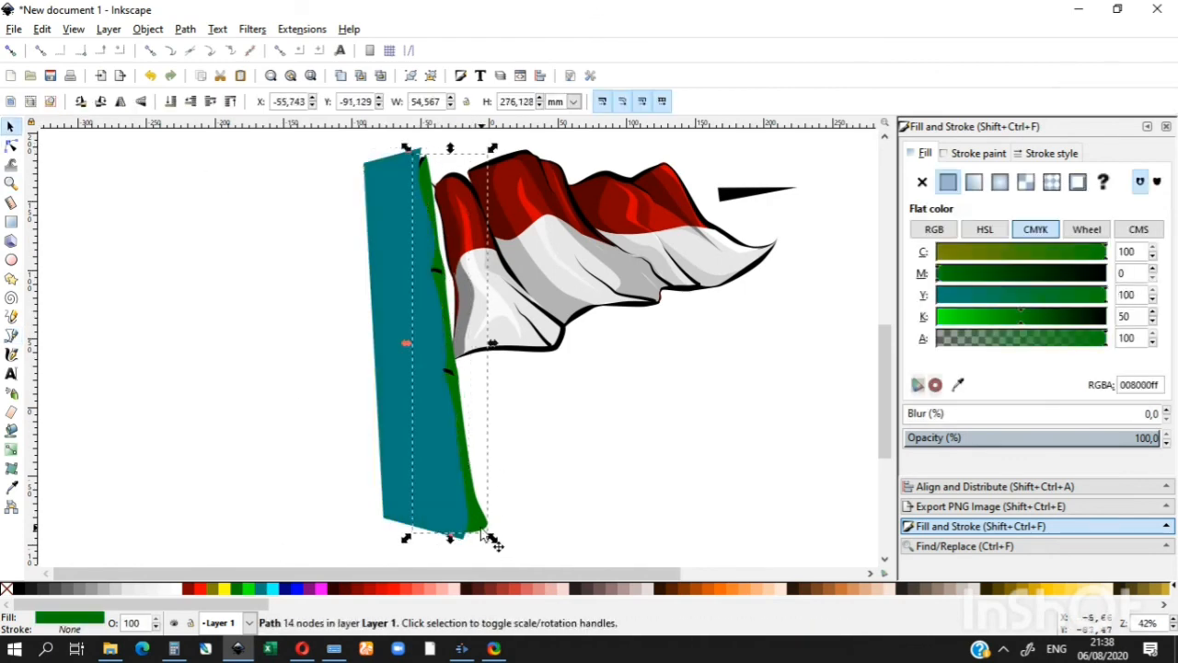
key(ctrl+d)
shift+click(415, 423)
click(185, 28)
click(219, 164)
click(652, 588)
click(676, 588)
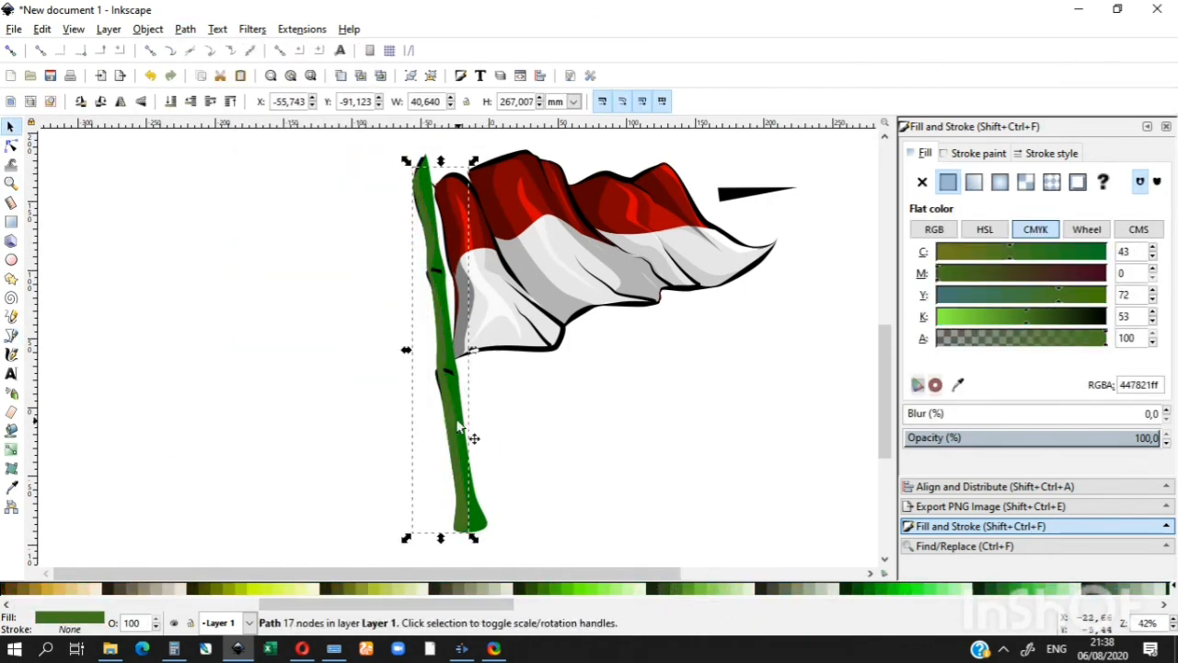
Recolour the pole's base shape to a lighter green than its shading.
click(460, 423)
click(688, 589)
click(533, 551)
Raise the pole's black outline and joint strokes to the top of the stacking order.
drag(534, 551, 359, 361)
key(Home)
click(431, 287)
drag(363, 151, 473, 295)
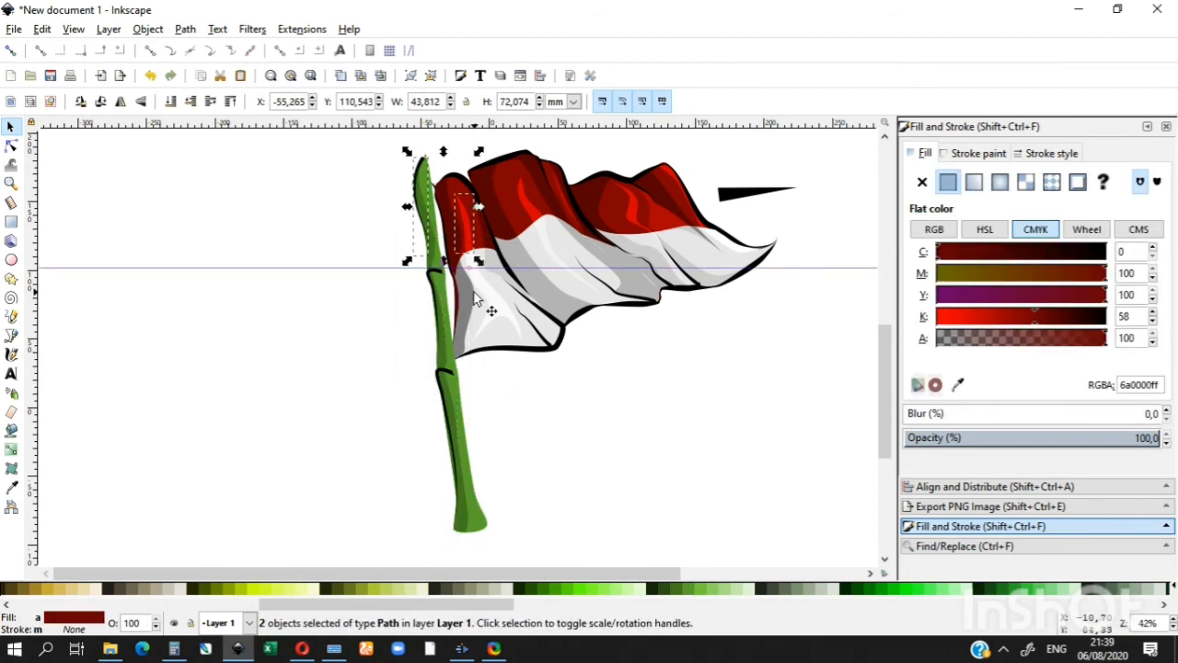
key(Home)
click(410, 284)
Delete the black triangular brush shape beside the flag.
click(736, 192)
key(Delete)
drag(813, 137, 424, 400)
click(571, 408)
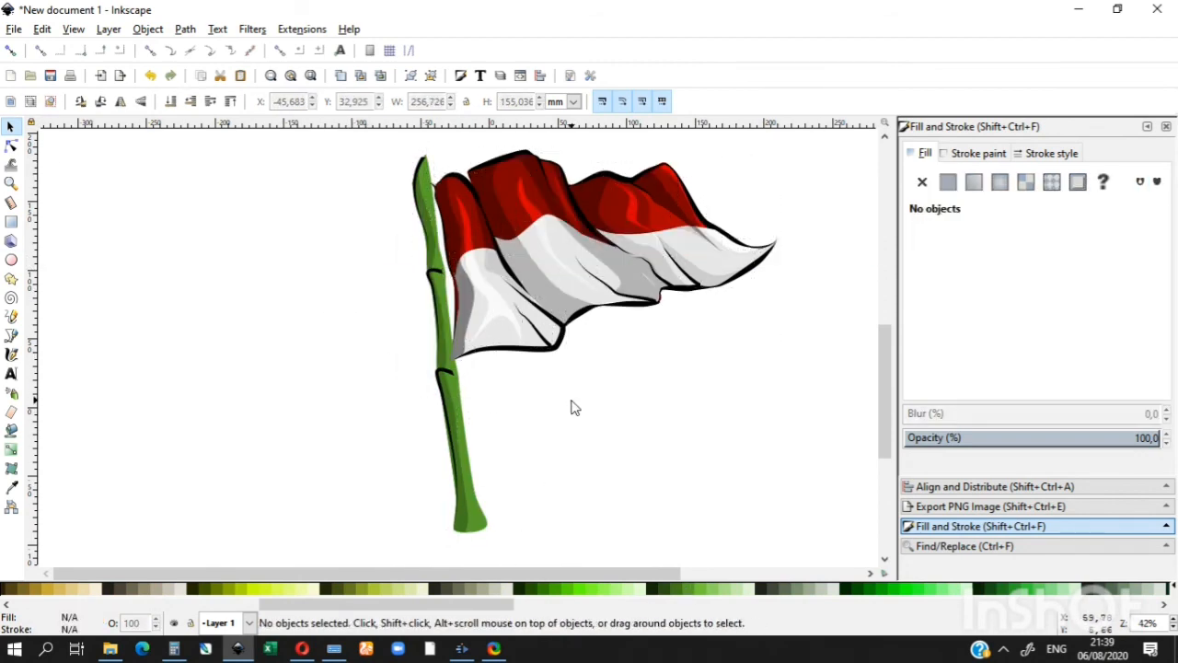
Delete the leftover objects above the flag, and group all the flag and pole pieces.
click(11, 183)
click(30, 102)
click(11, 126)
click(51, 102)
drag(735, 173, 399, 366)
click(11, 183)
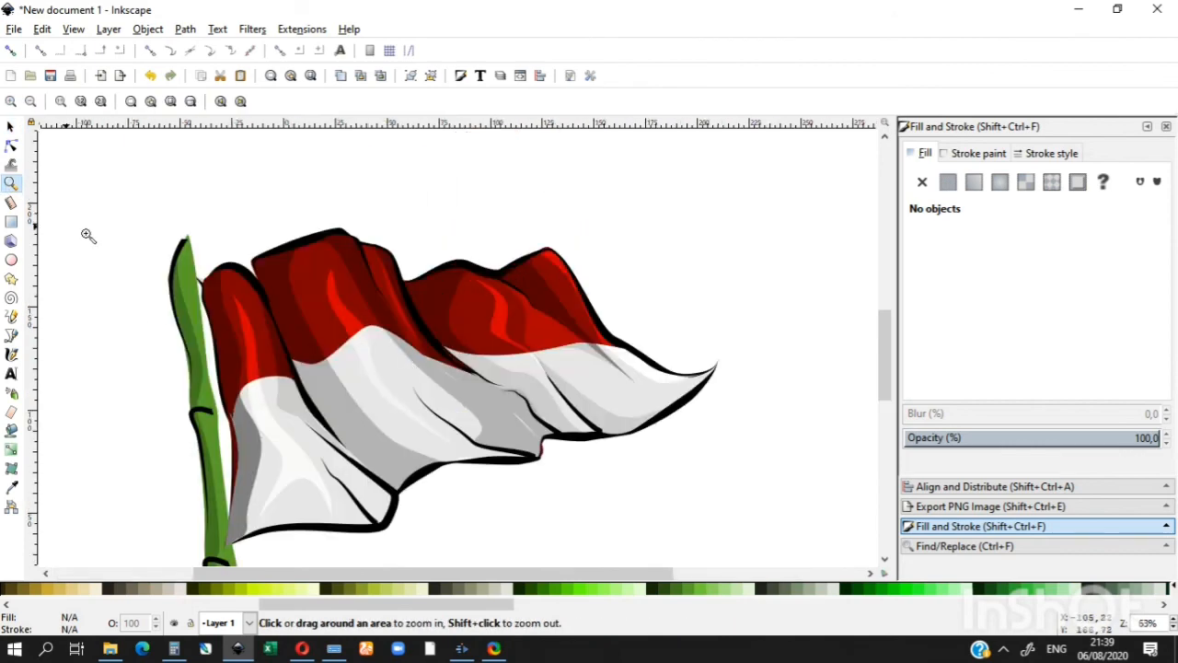
click(11, 126)
key(minus)
key(minus)
key(minus)
drag(552, 198, 224, 295)
key(Delete)
drag(613, 282, 313, 539)
key(ctrl+g)
Draw a circle about 335 mm across over the flag, fill it blue 37abc8, and lower it to the bottom.
click(11, 260)
drag(298, 259, 585, 503)
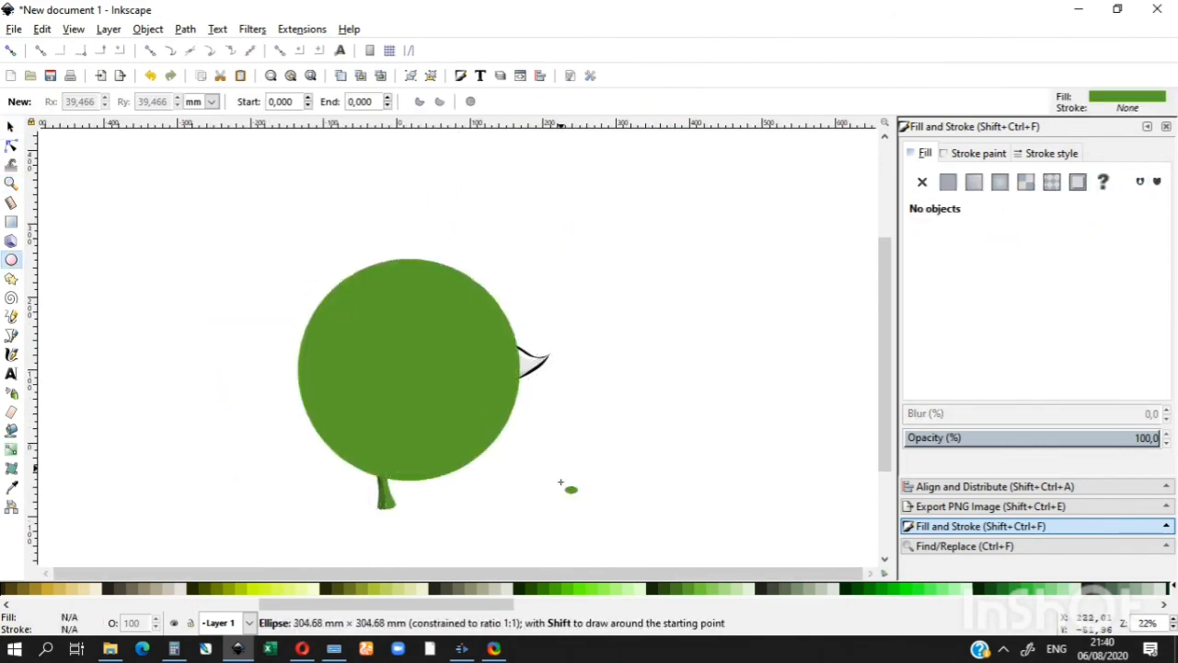
mouse_move(344, 604)
mouse_down()
mouse_move(153, 604)
mouse_move(649, 604)
mouse_up()
click(618, 588)
key(End)
Enlarge and reposition the flag group over the circle, and give the circle a radial gradient fill.
click(442, 382)
drag(349, 515, 307, 505)
drag(414, 331, 417, 371)
click(488, 414)
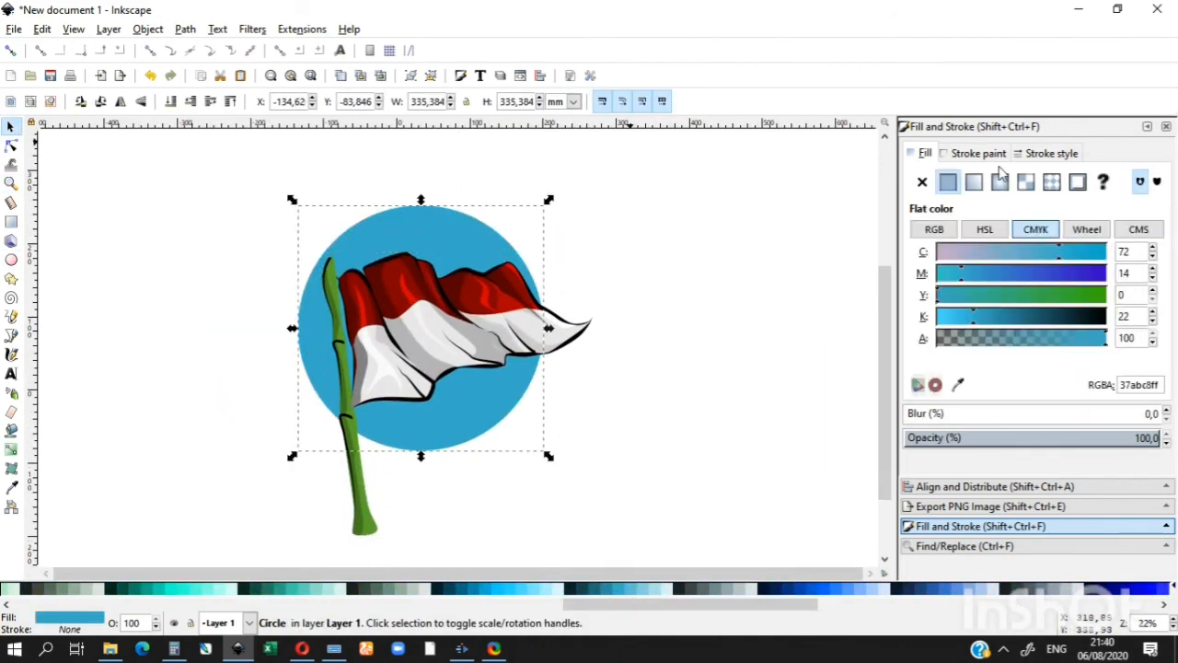
click(1000, 182)
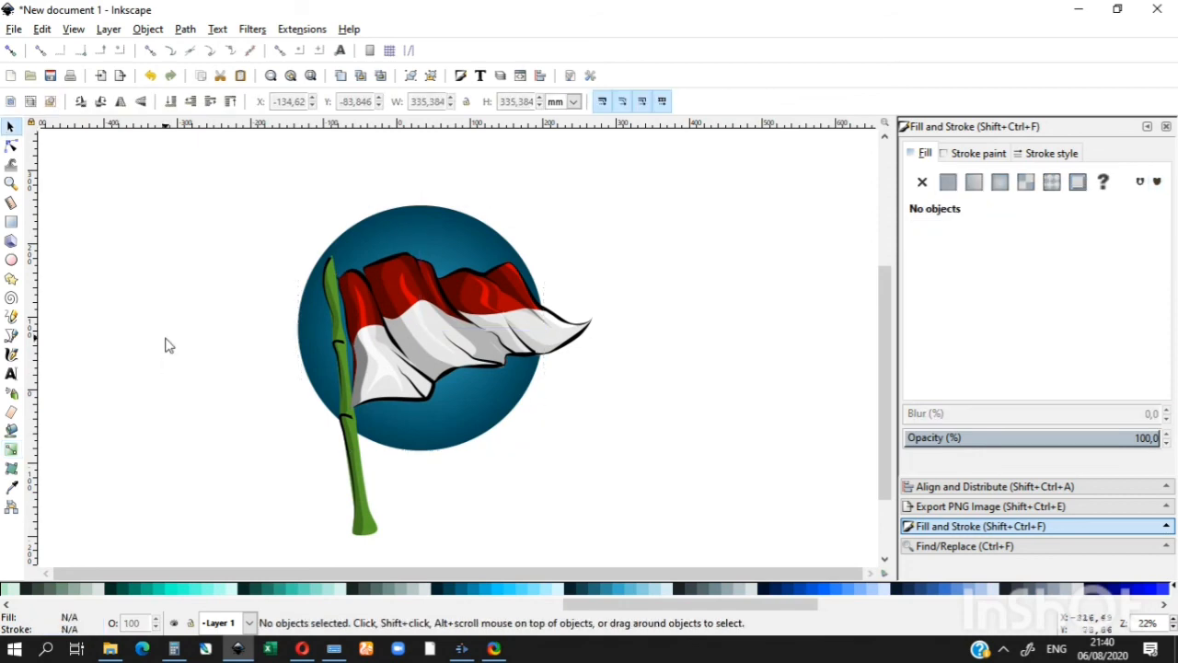
Add the texts "Dirgahahyu" and "Indonesiaku" in 4 Star Face Font, then scale and place them below the flag.
key(t)
click(145, 194)
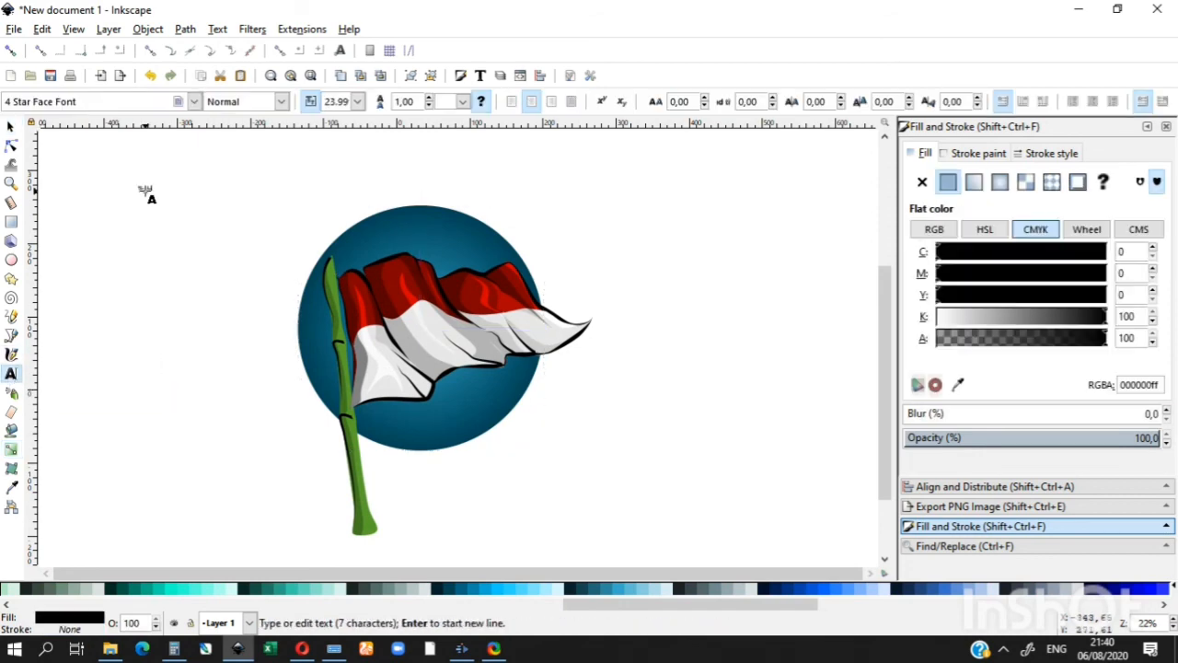
click(11, 126)
drag(167, 193, 372, 220)
drag(292, 208, 320, 175)
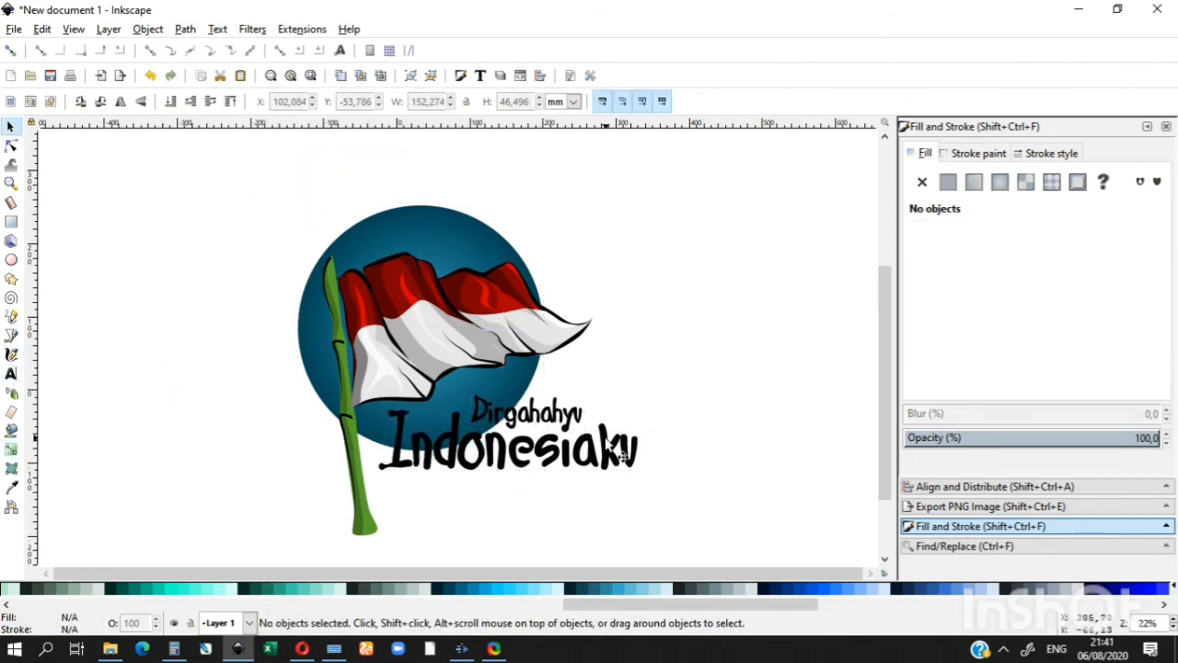
Fill the text "Indonesiaku" red and give it a thicker white stroke ordered behind the fill.
drag(663, 488, 363, 387)
click(345, 589)
shift+click(175, 589)
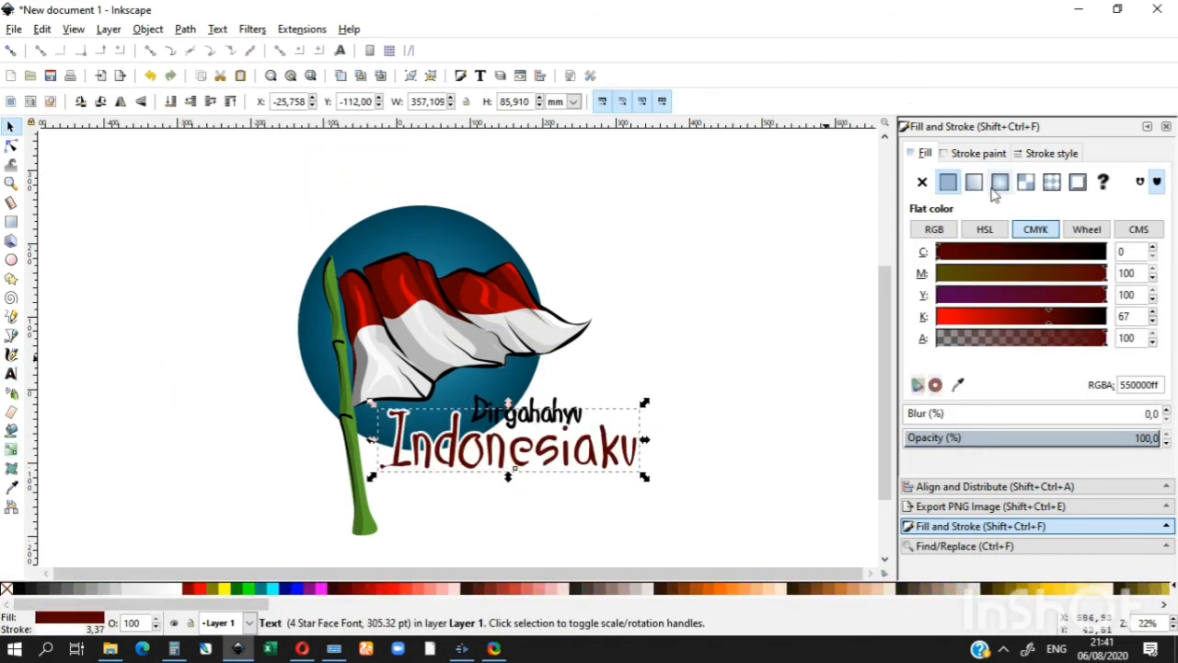
click(1050, 153)
click(1034, 358)
click(1038, 175)
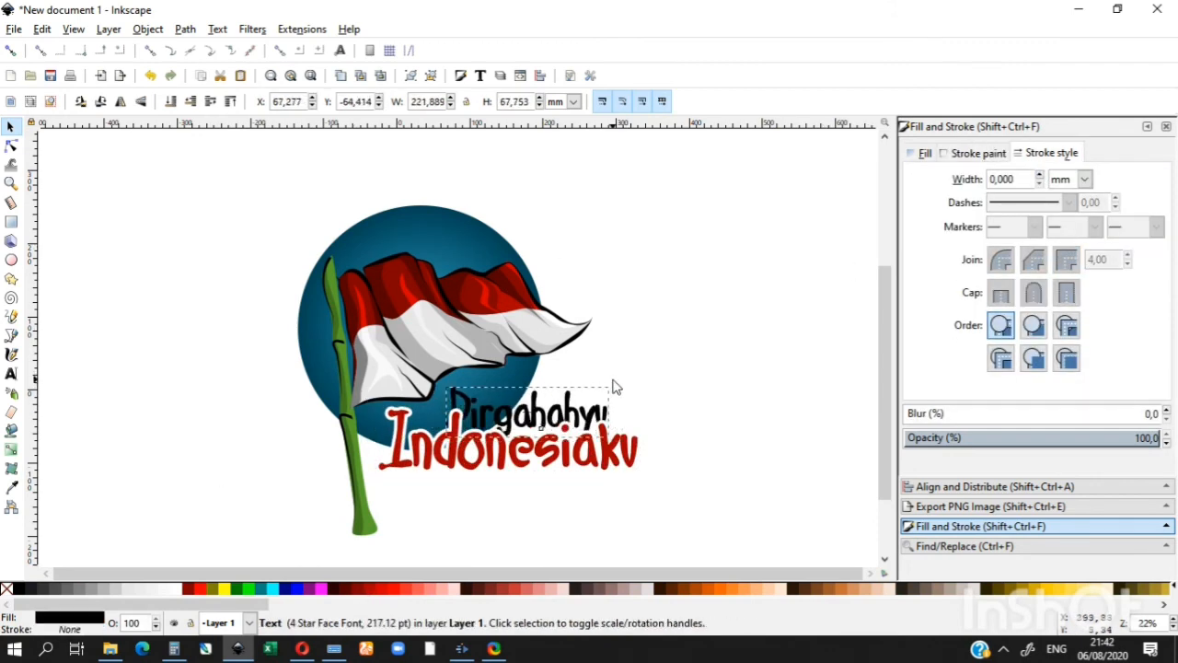
Enlarge the text "Dirgahahyu" above "Indonesiaku" and give it a 7.294 mm white stroke behind its fill.
drag(613, 387, 641, 370)
click(710, 302)
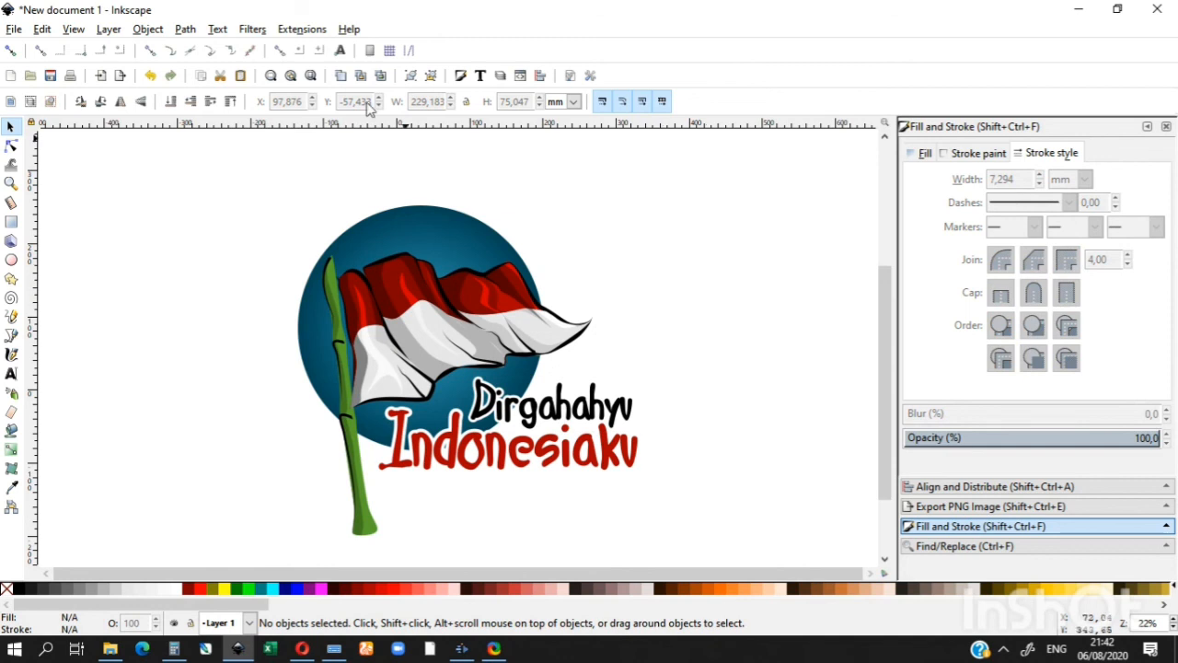
Save the finished flag illustration document.
click(11, 183)
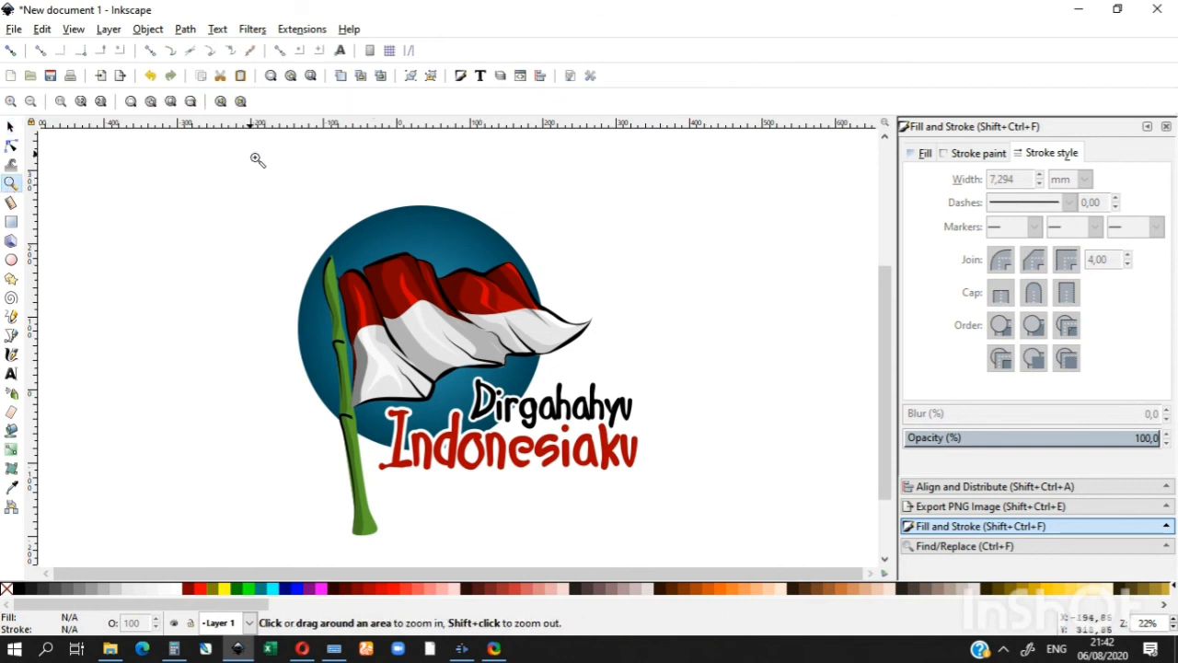
drag(216, 168, 650, 543)
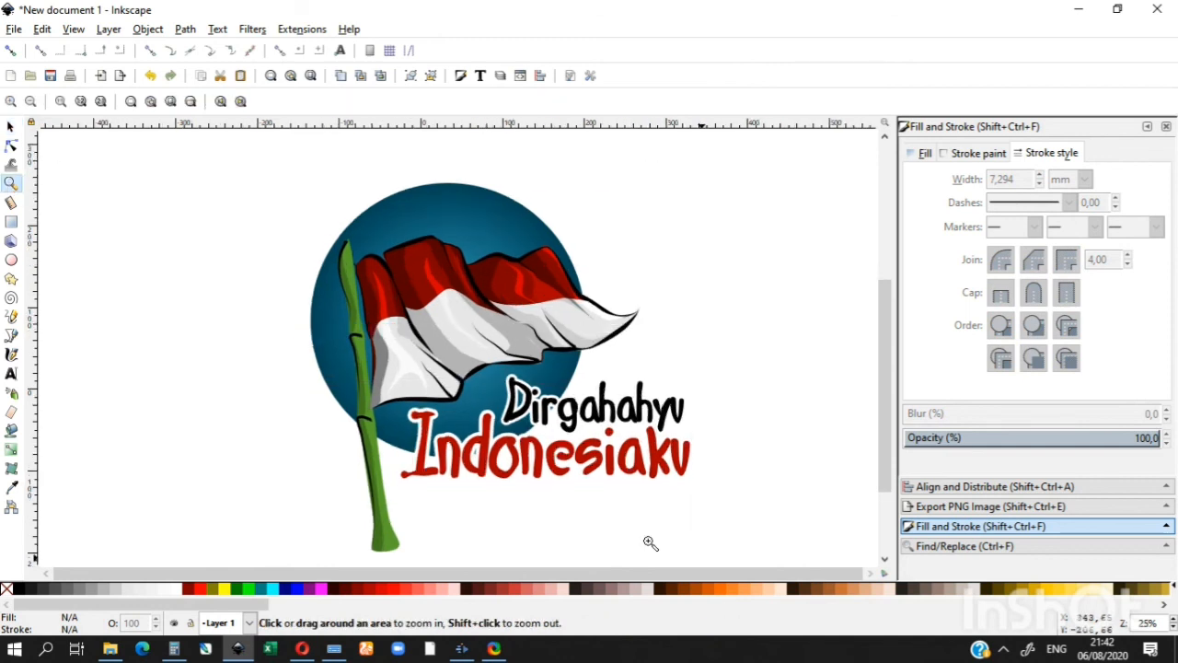
click(13, 29)
click(63, 138)
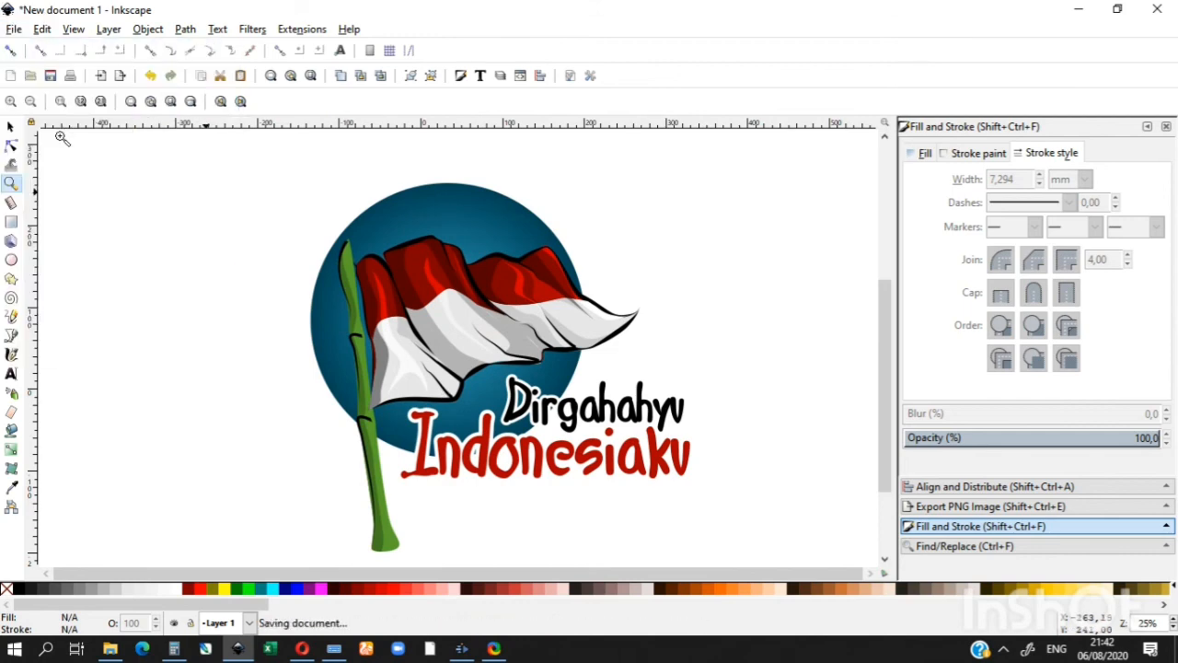